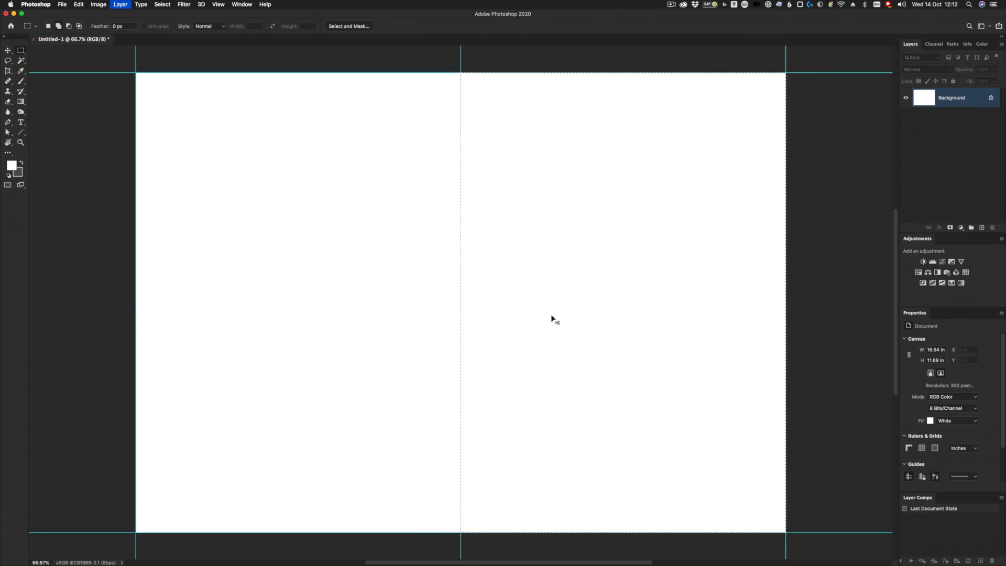
- Create a new layer named Right and fill the selected right half of the canvas with the dark gray background color
key(super+shift+n)
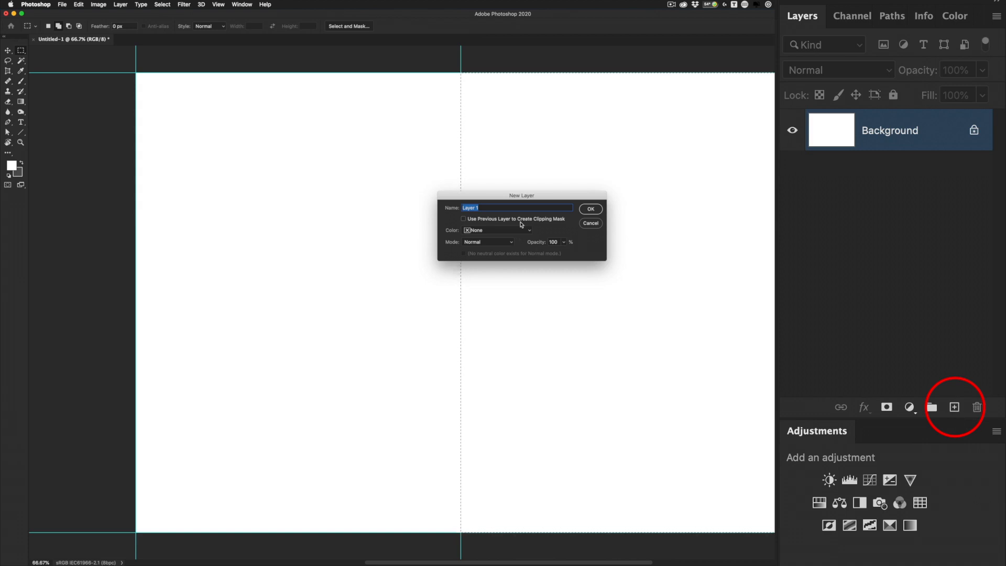
text(Right)
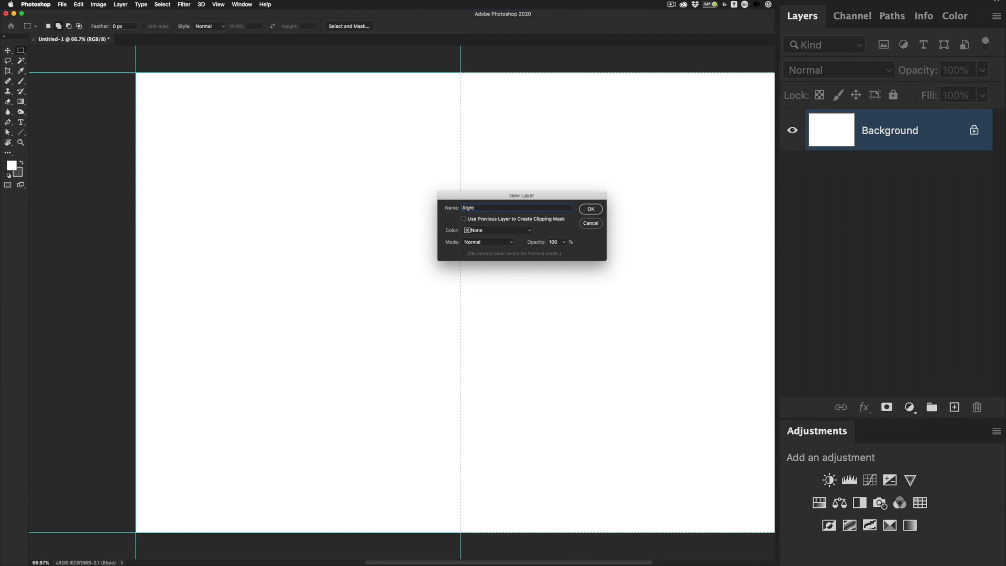
key(Return)
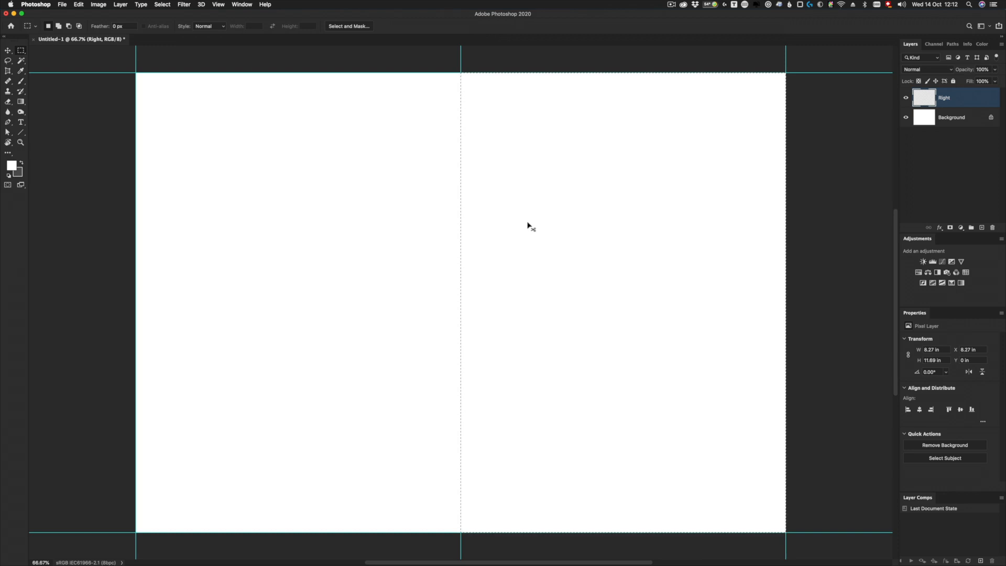
key(super+BackSpace)
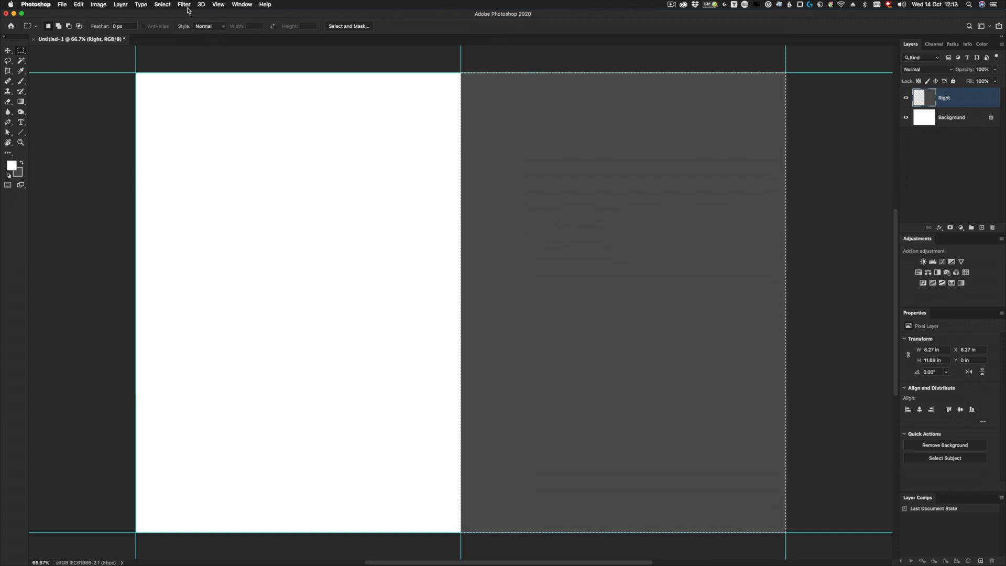
- Invert the selection to cover the left half of the canvas and create a new layer named Left
click(162, 4)
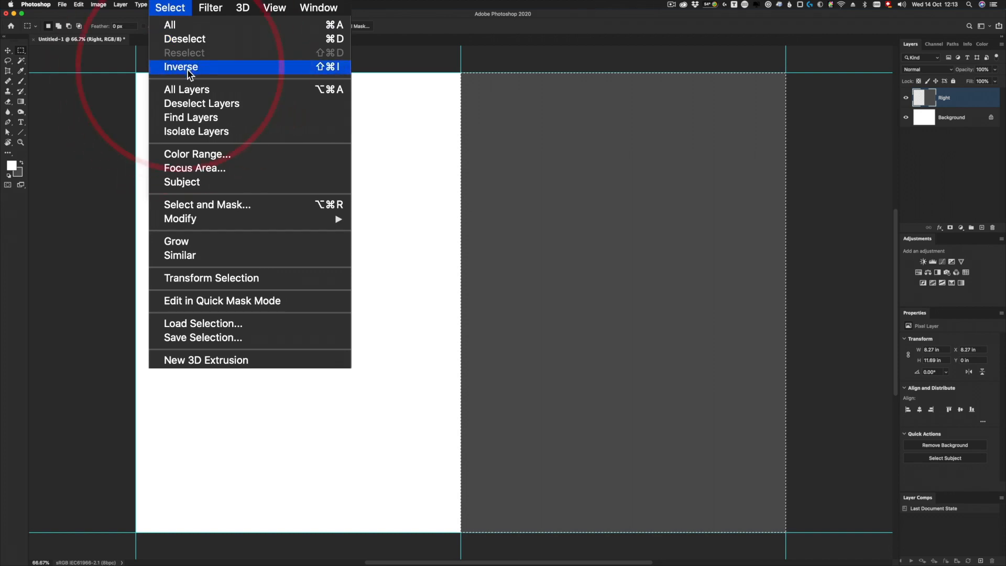
key(super+shift+i)
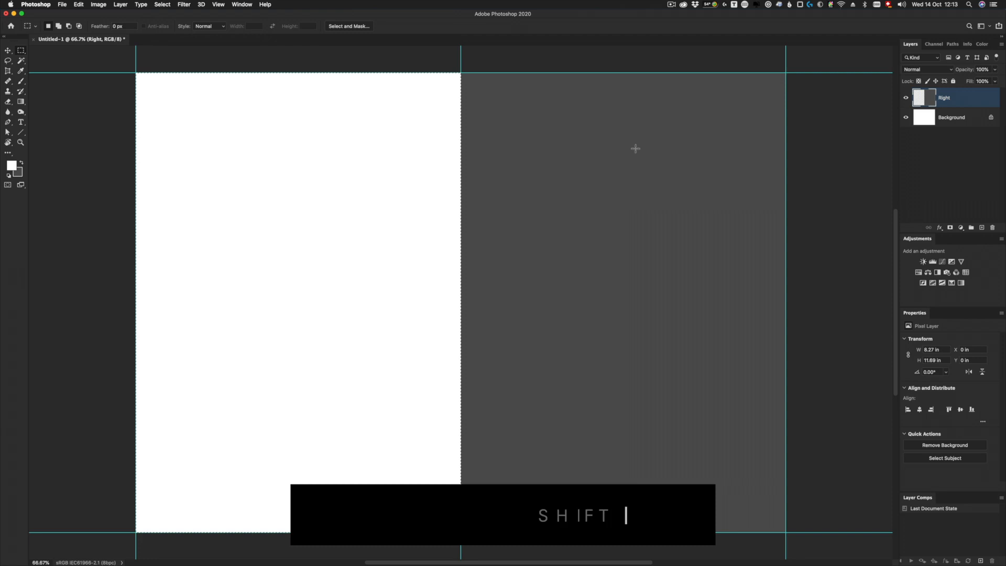
key(super+shift+n)
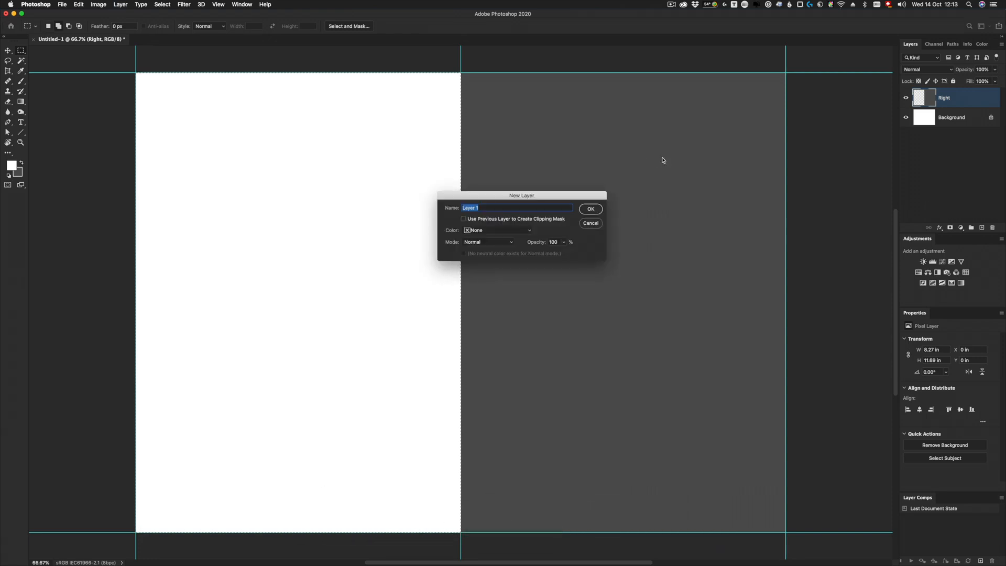
text(Left)
key(Return)
- Set the background color to a lighter gray, fill the left half on the Left layer with it, and deselect
click(19, 173)
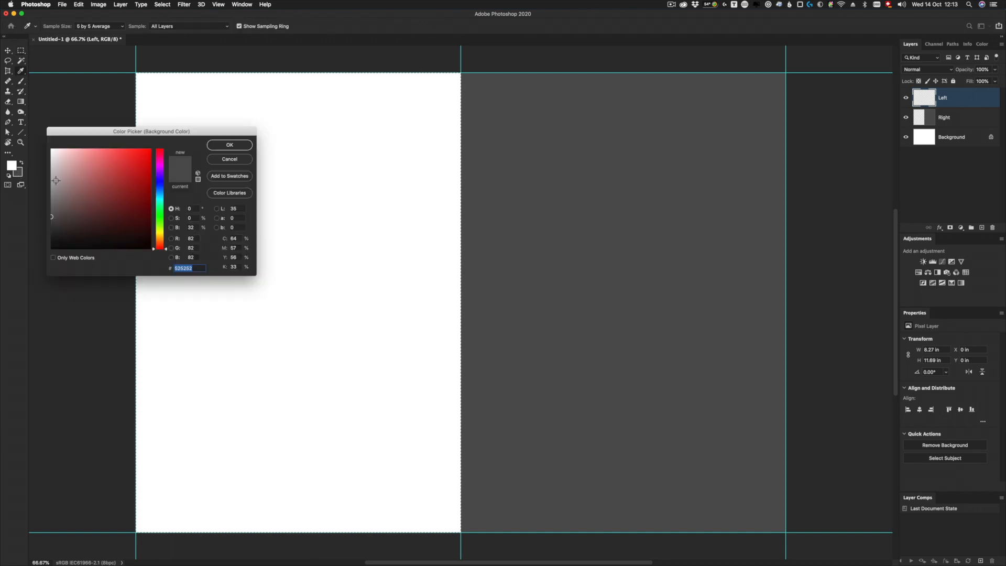
click(222, 147)
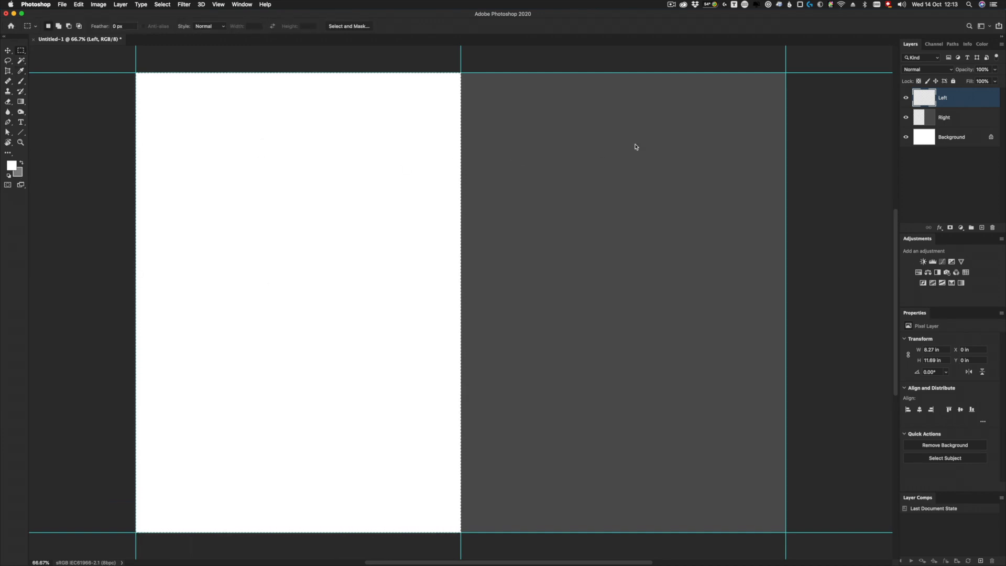
key(super+BackSpace)
key(super+d)
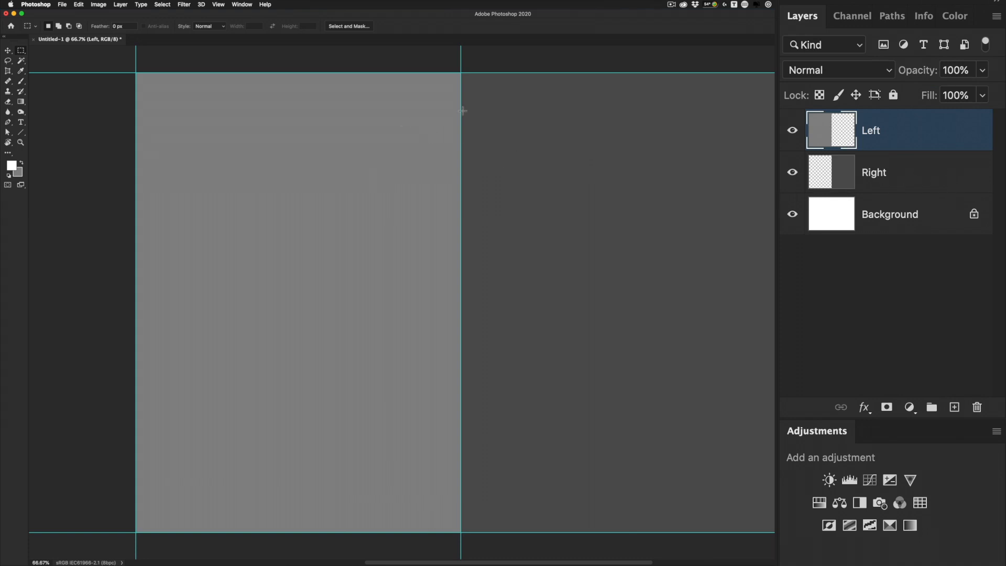
- Clear all guides and convert the Left and Right layers into separate smart objects
click(219, 6)
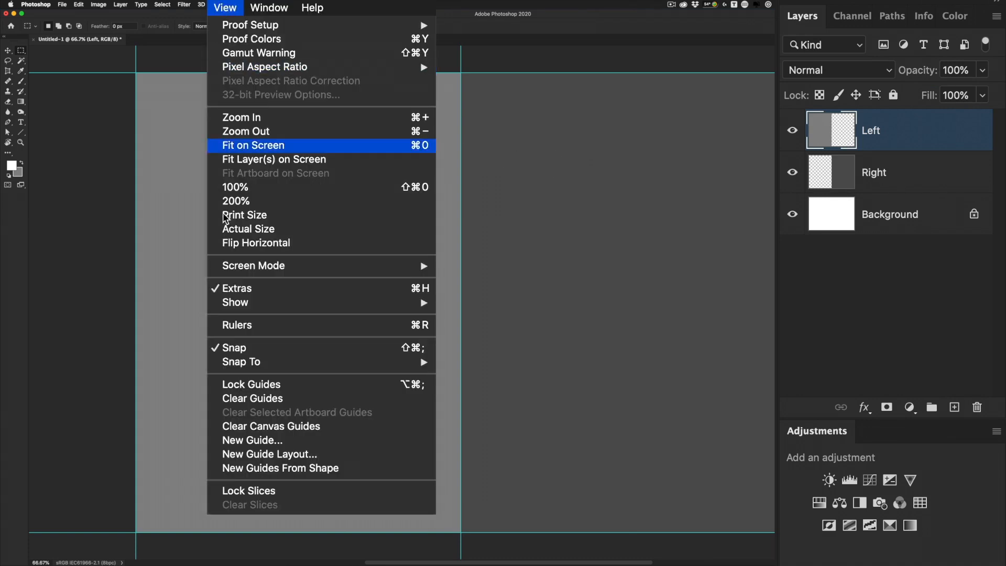
click(252, 398)
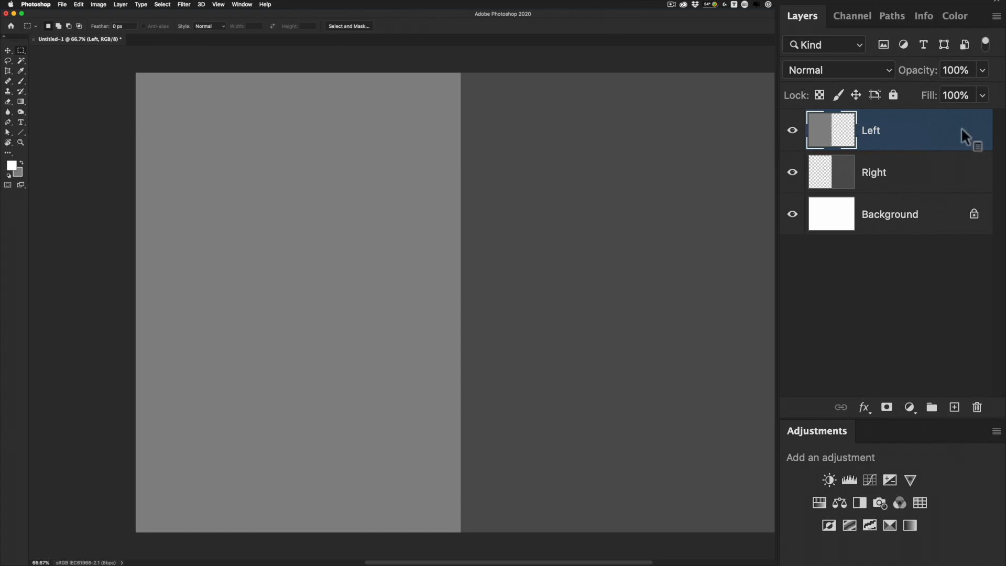
right_click(929, 127)
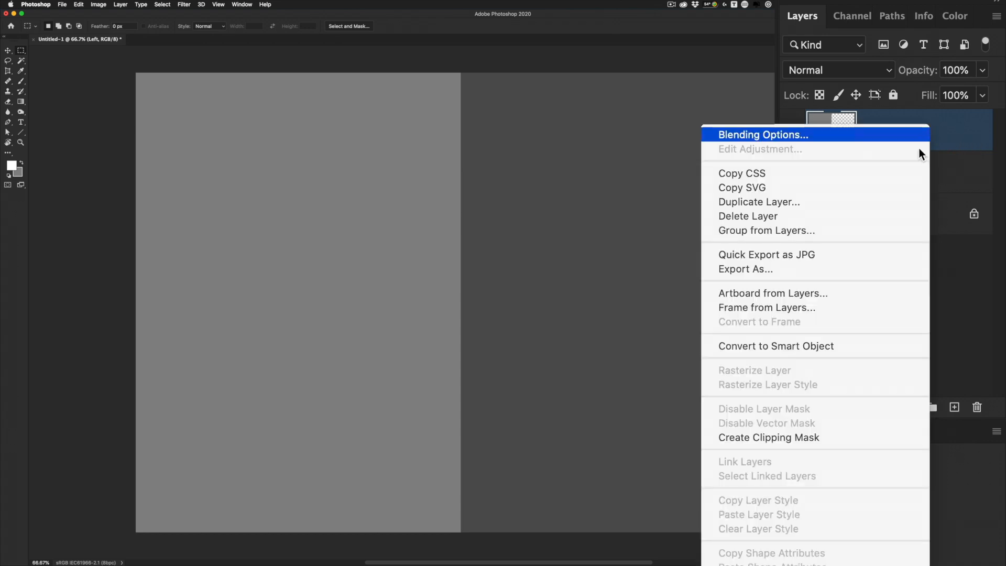
click(815, 344)
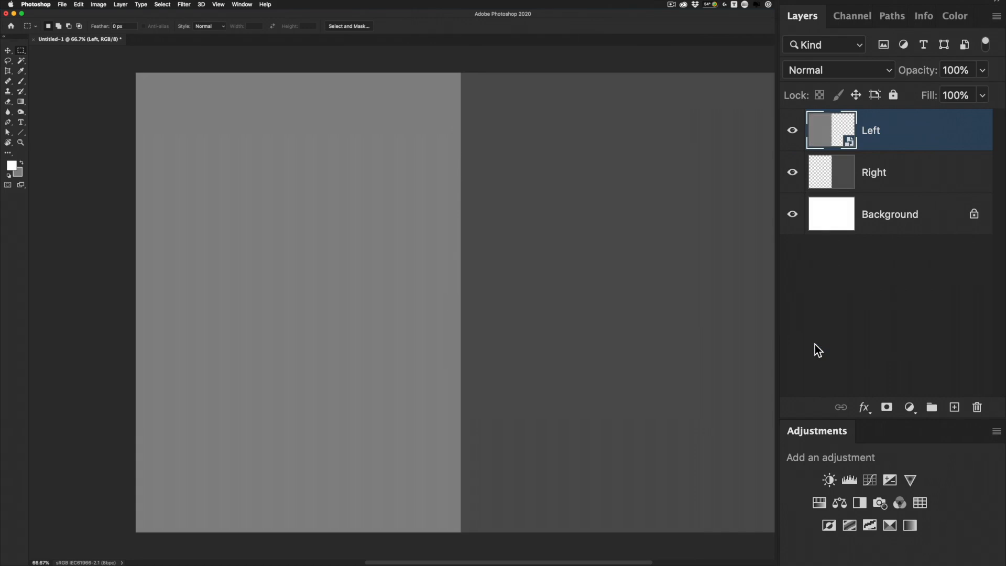
right_click(932, 172)
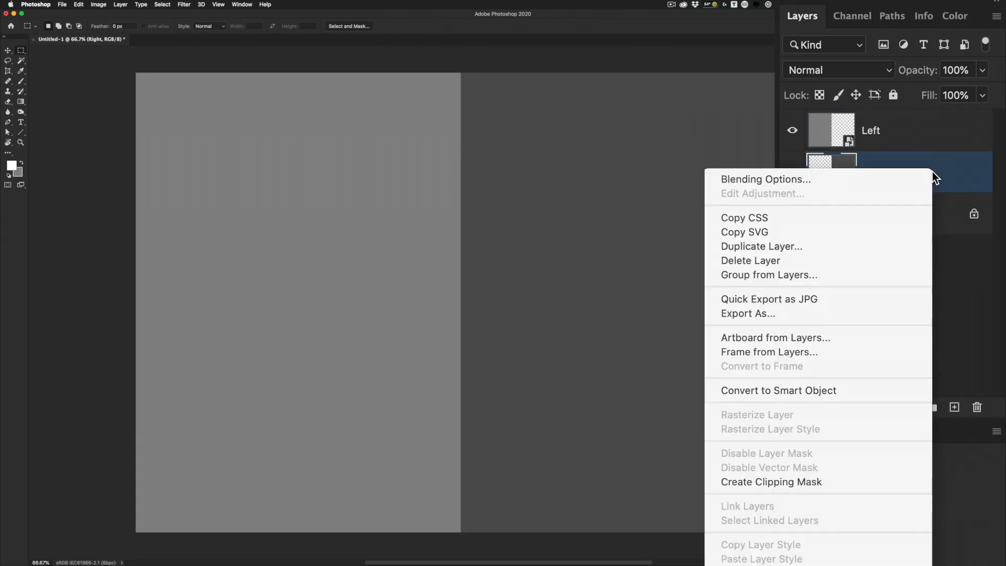
click(847, 390)
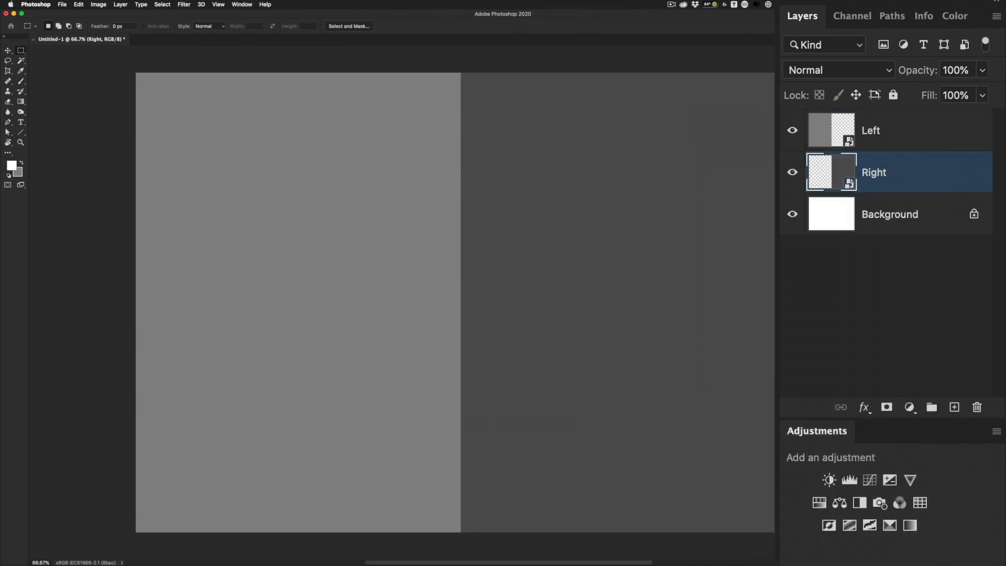
- Scale the Left and Right layers together to about 66.5% around the canvas center
shift+click(896, 138)
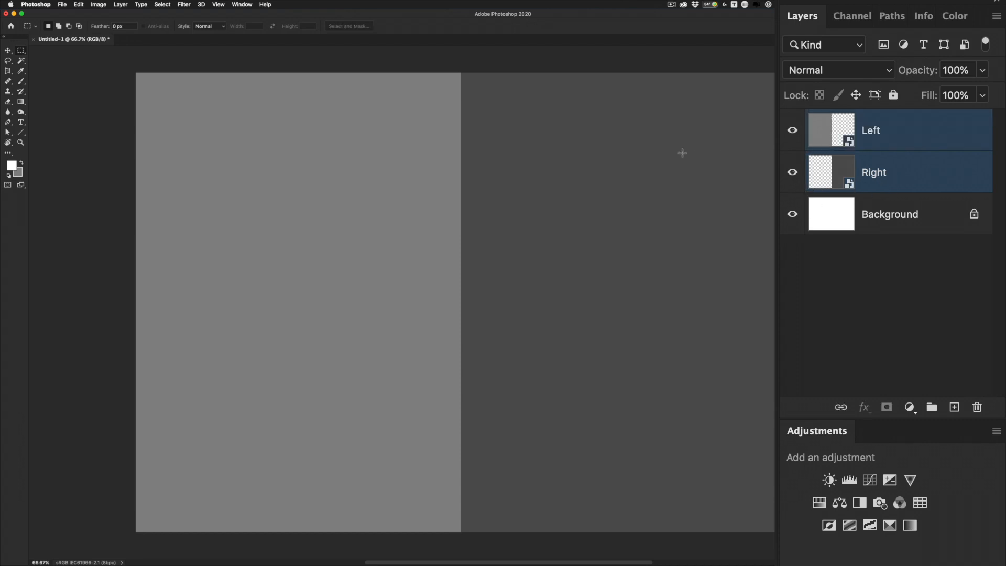
key(super+t)
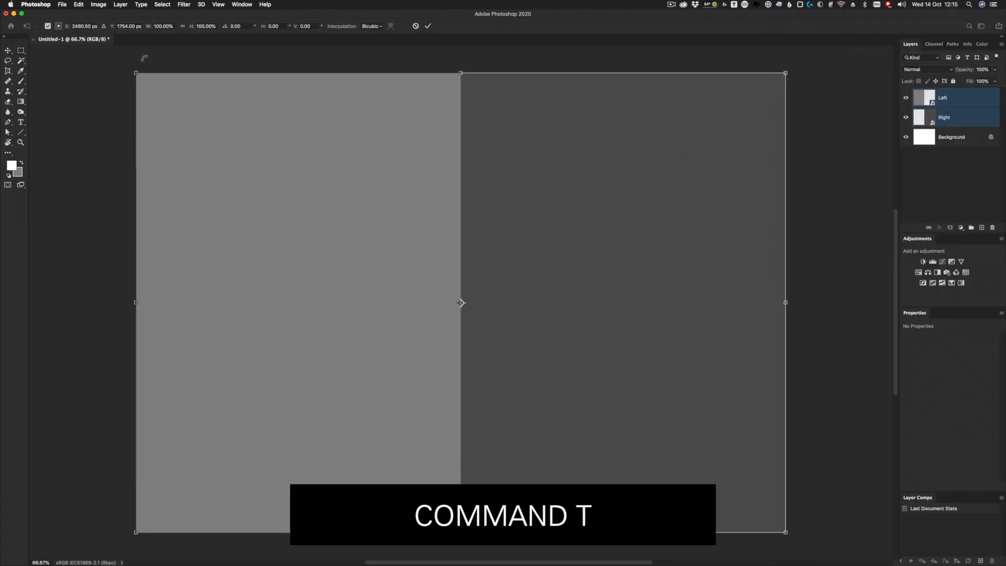
drag(134, 75, 239, 159)
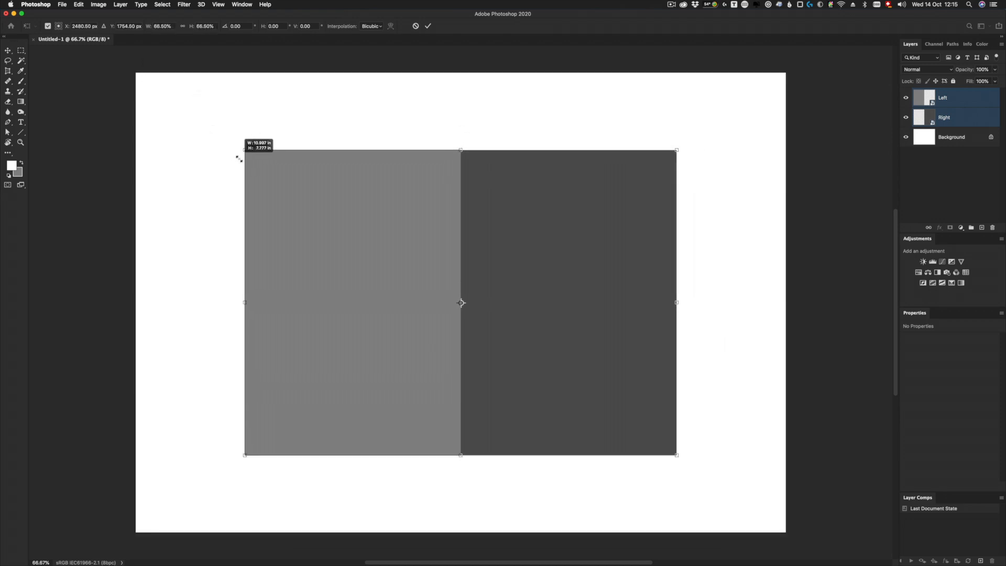
key(Return)
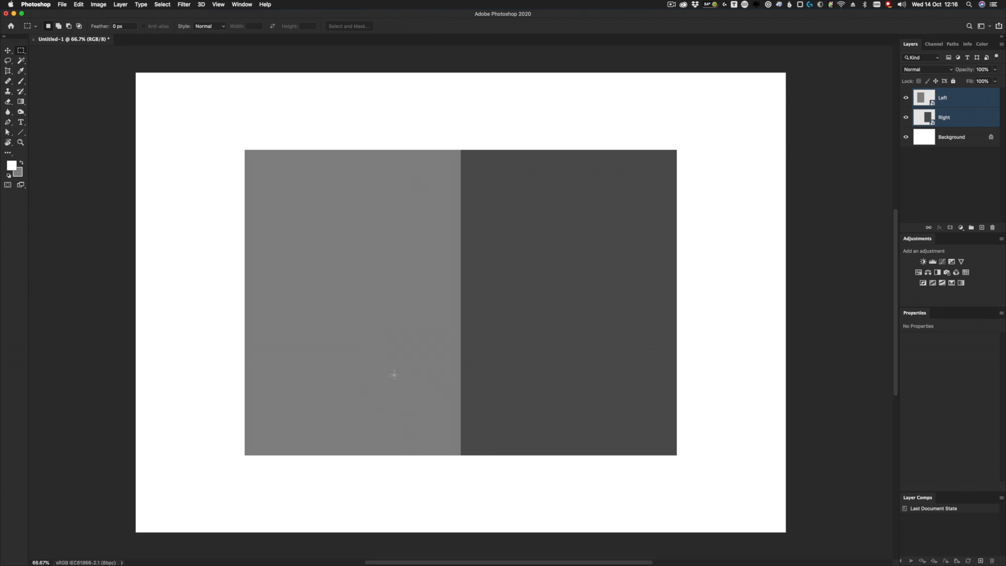
- Duplicate the Left smart object and move the copy up and to the right so it overlaps the Right page
click(969, 102)
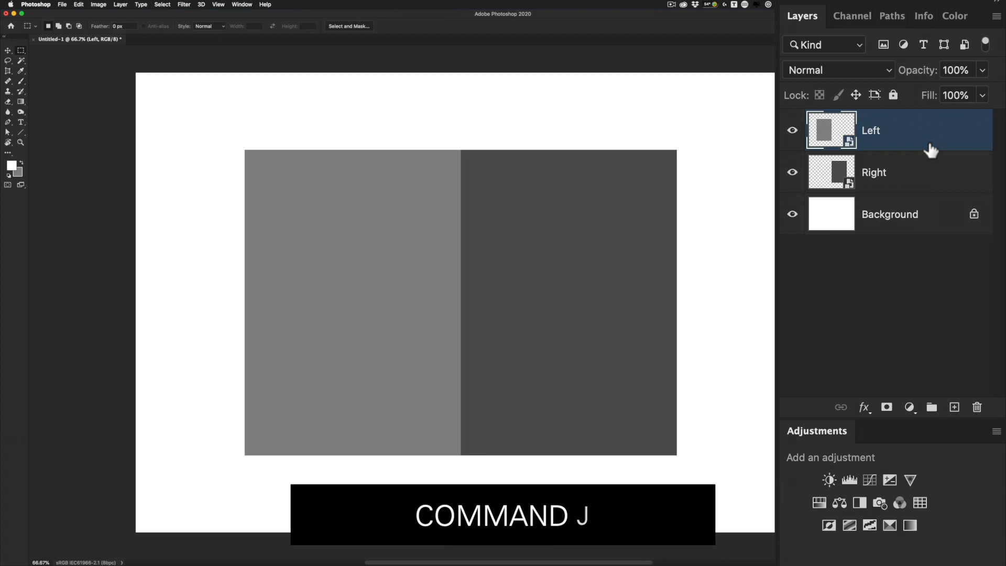
key(super+j)
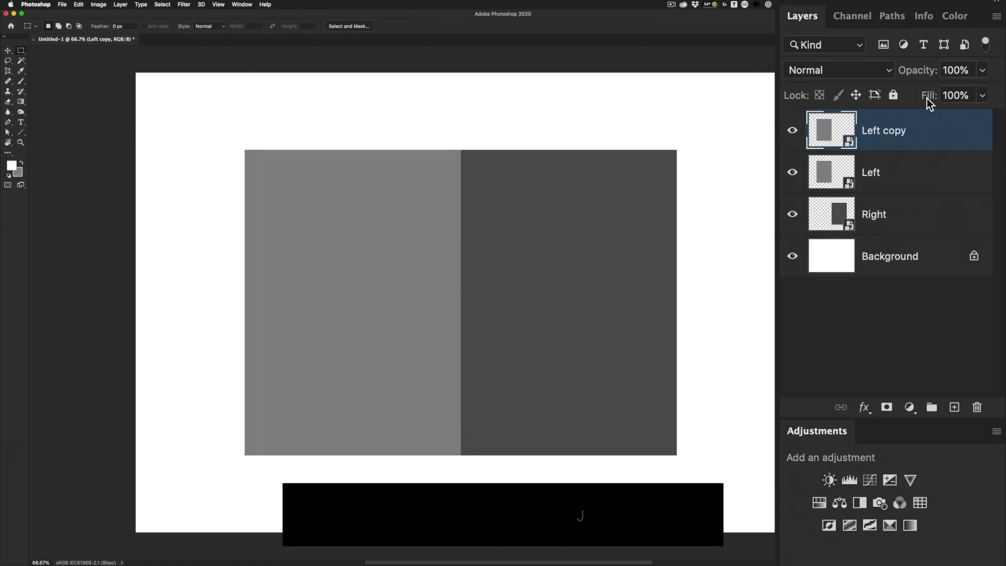
click(8, 52)
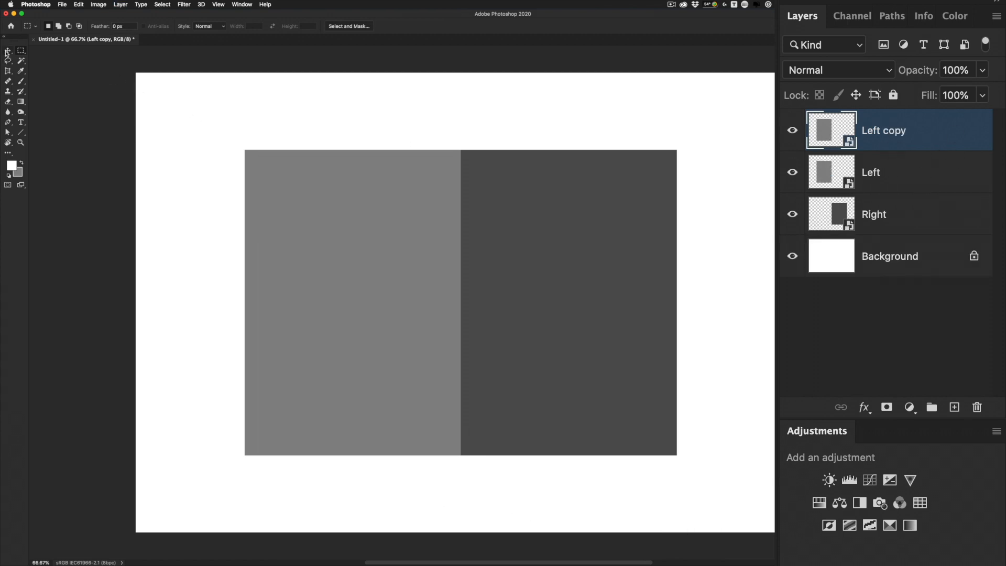
drag(480, 231, 650, 167)
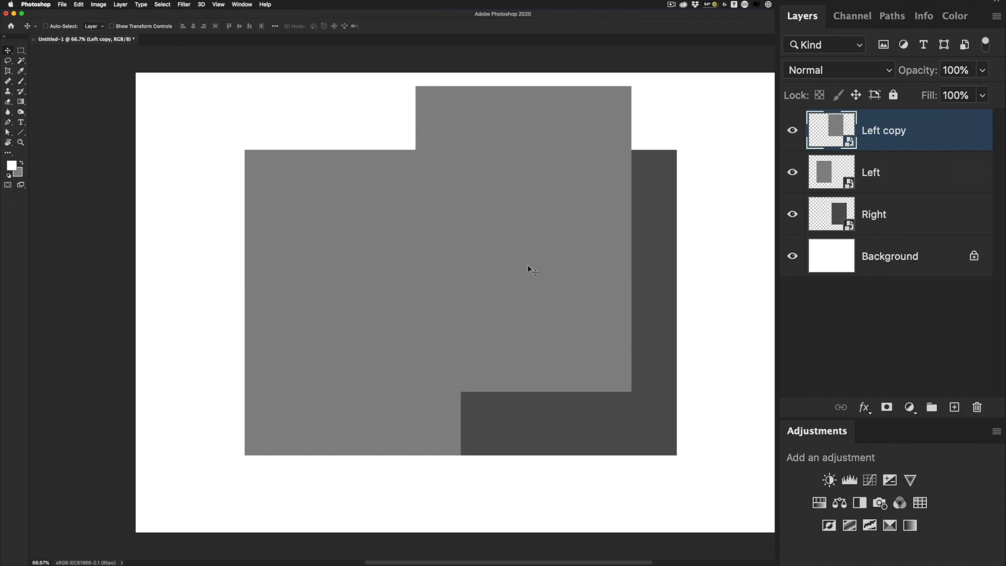
- Open the contents of the Left smart object, paint a thick white zigzag brush stroke, and save and close it
click(823, 177)
double_click(823, 178)
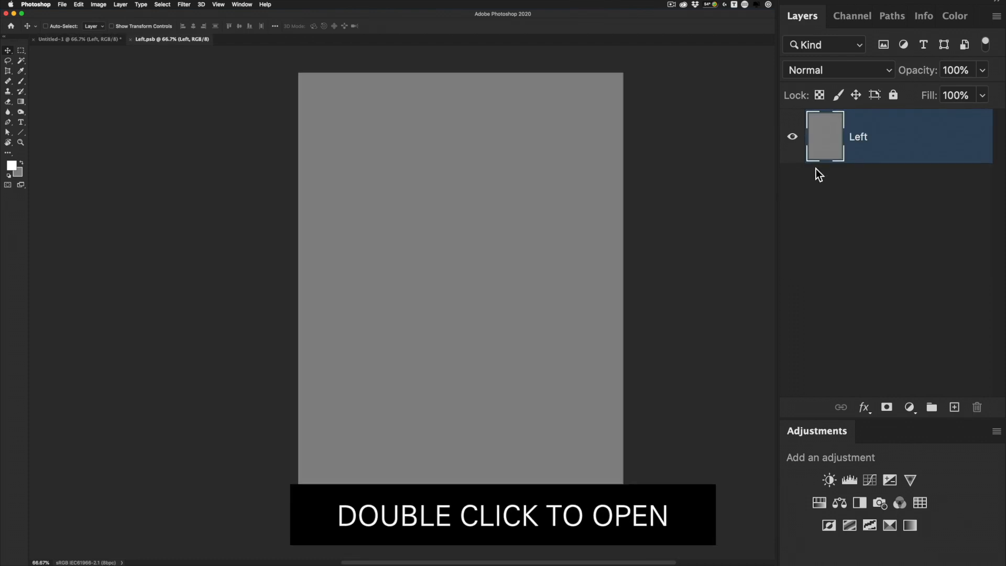
click(21, 82)
mouse_move(545, 157)
mouse_down()
mouse_move(354, 202)
mouse_move(543, 228)
mouse_move(452, 350)
mouse_up()
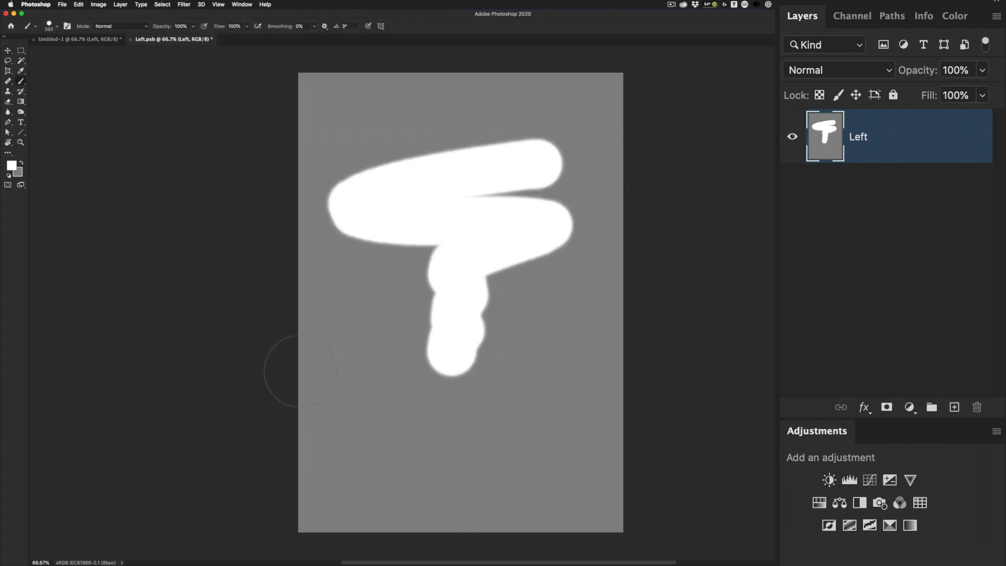
key(super+w)
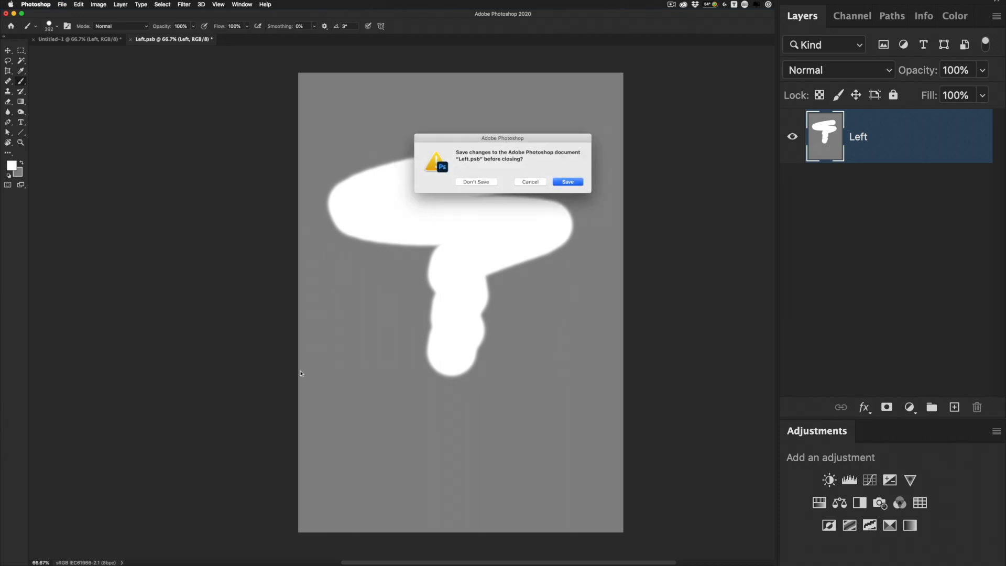
key(Return)
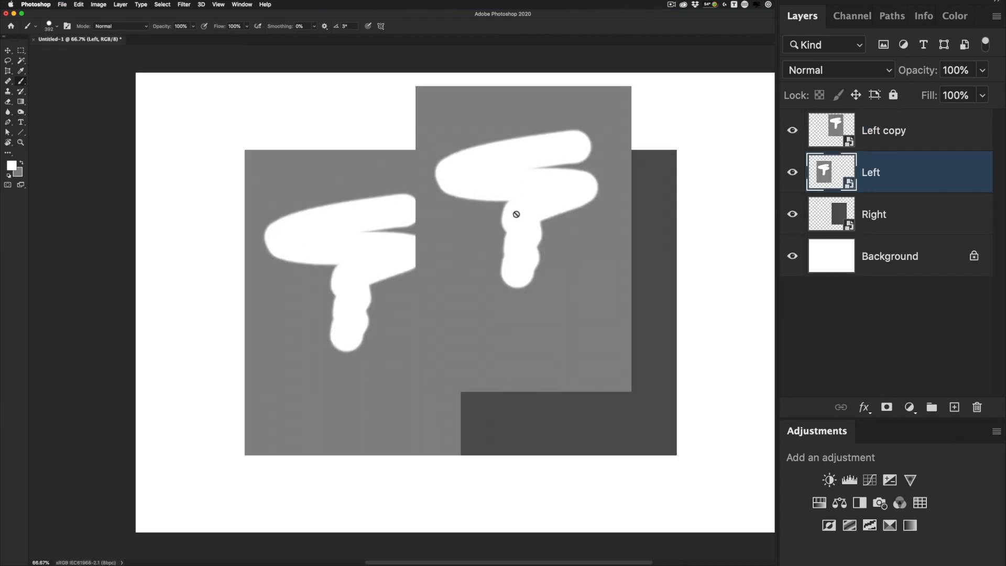
- Make an independent copy of the Left layer with New Smart Object via Copy and move it down and to the left
click(833, 142)
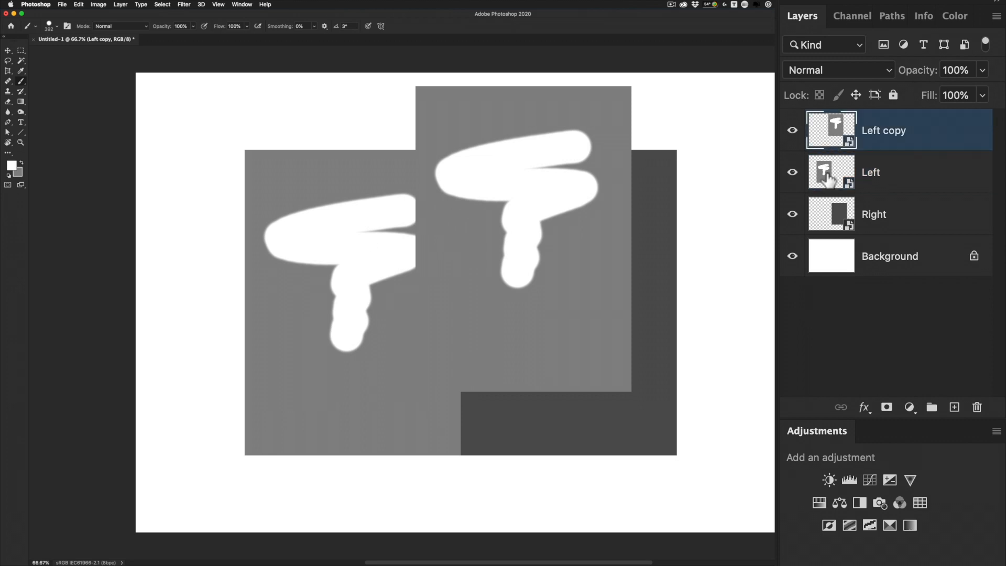
click(832, 184)
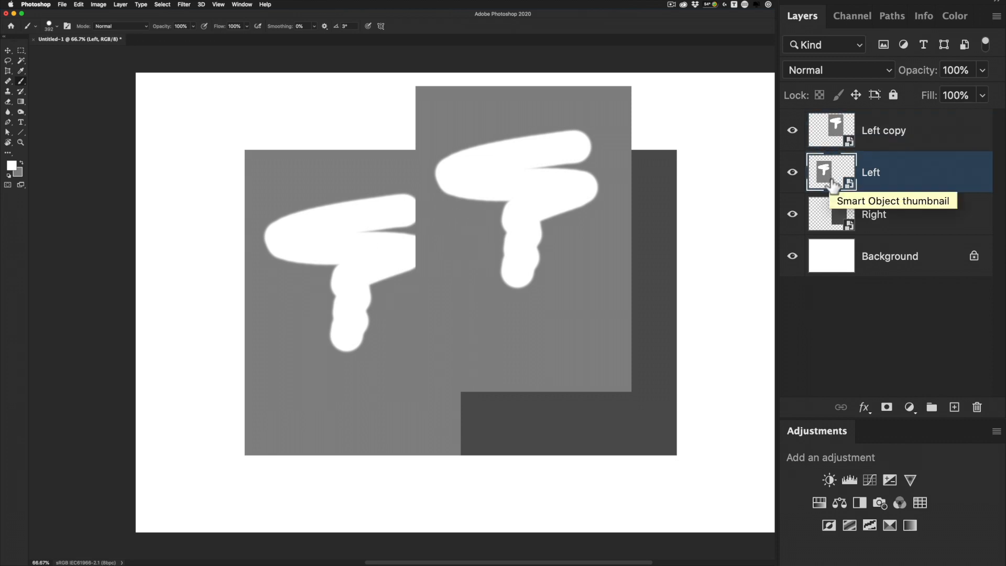
right_click(916, 171)
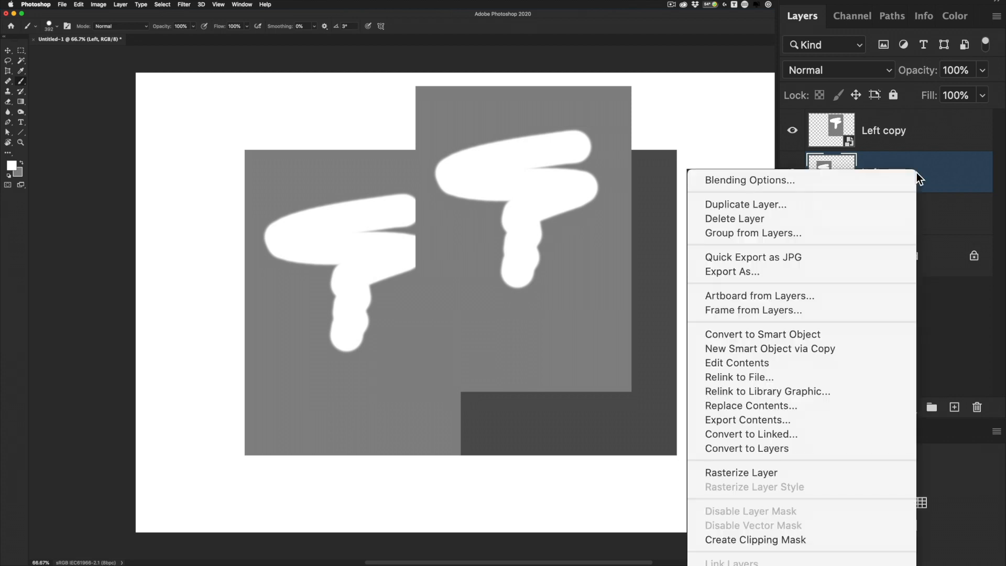
click(821, 348)
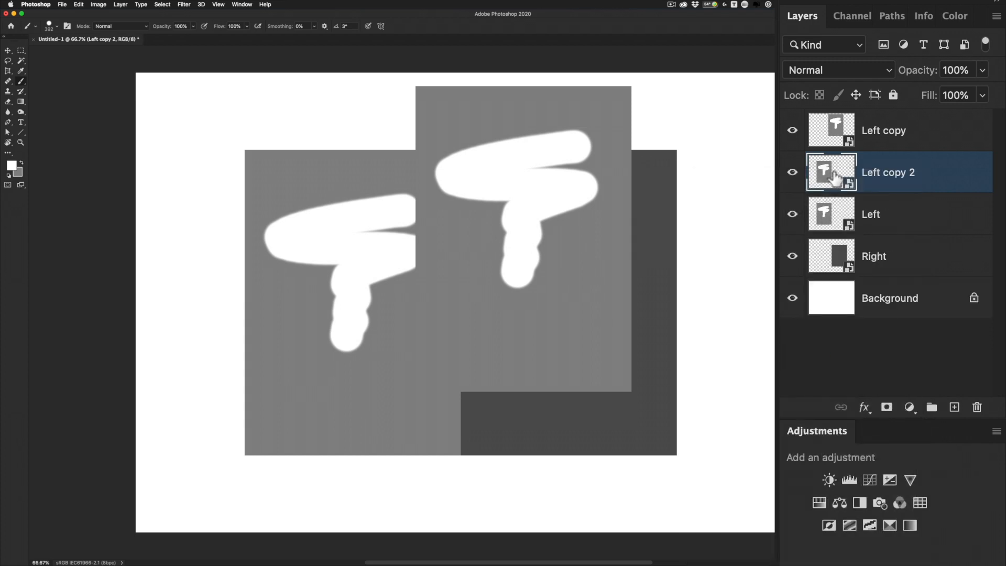
click(7, 50)
drag(291, 260, 200, 311)
- Open the original Left smart object's contents, paint a black zigzag stroke using the default colors, and save it
double_click(833, 210)
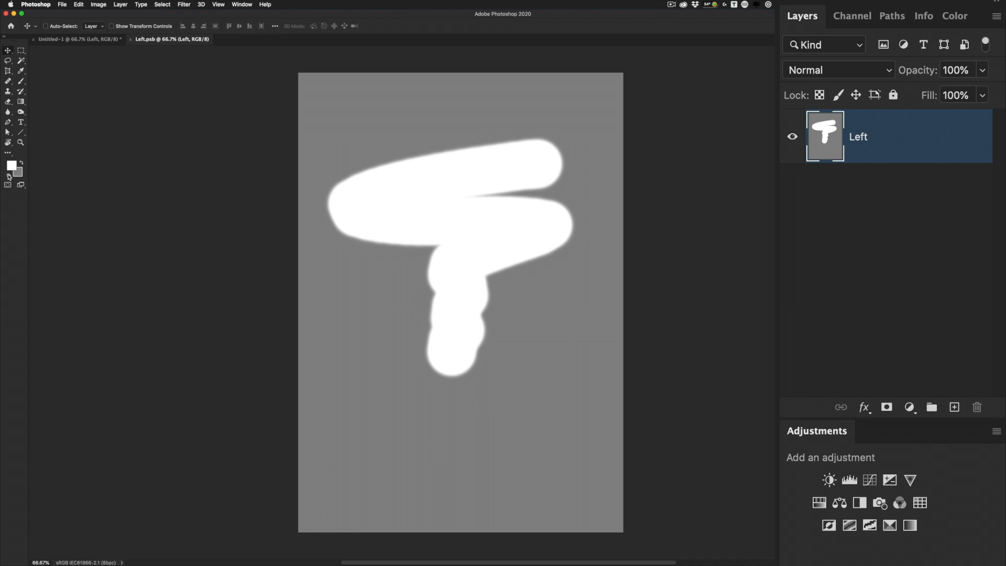
click(21, 163)
click(9, 176)
key(b)
mouse_move(526, 297)
mouse_down()
mouse_move(403, 298)
mouse_move(440, 445)
mouse_up()
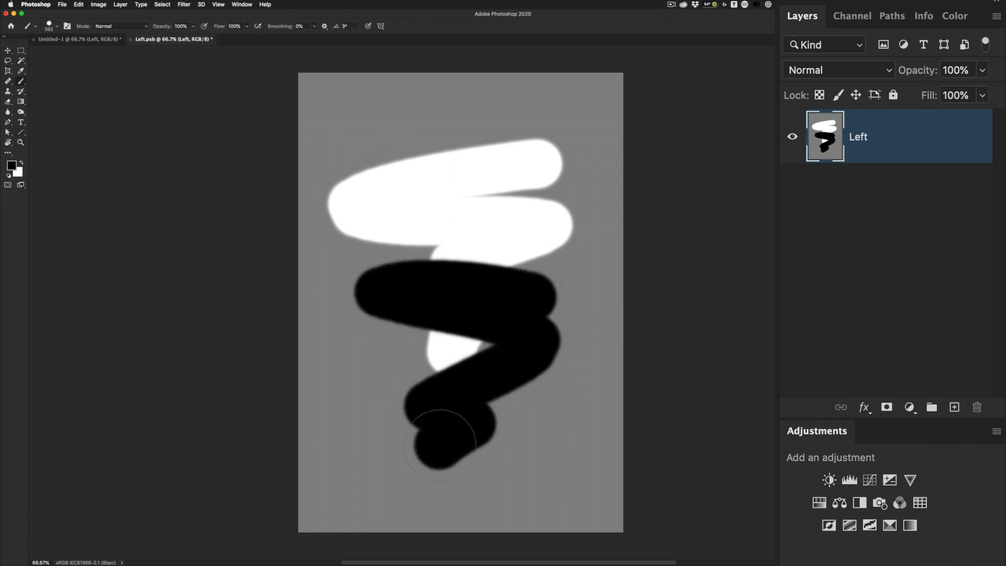
key(super+s)
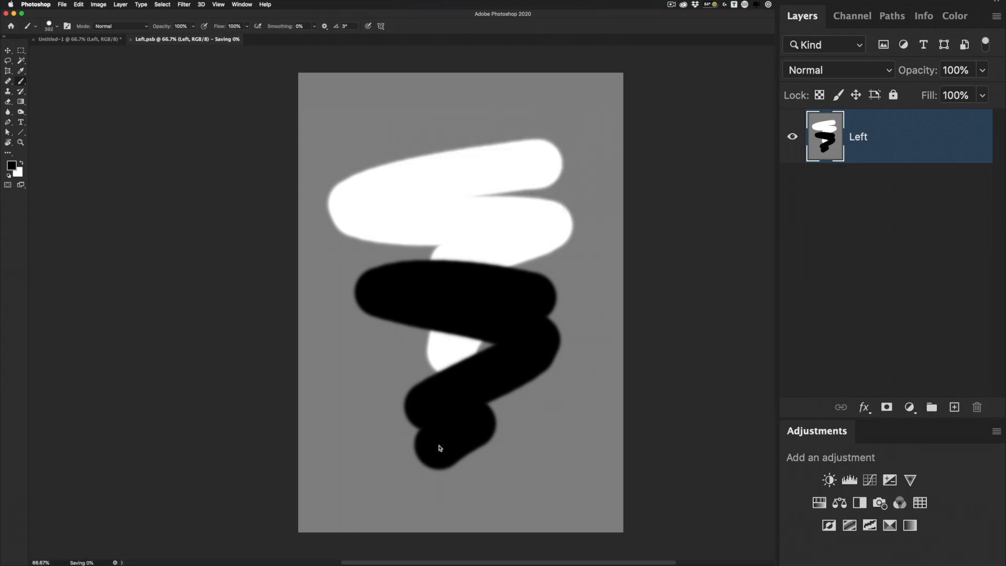
- Close the Left contents document and delete the Left copy and Left copy 2 layers from the spread
key(super+w)
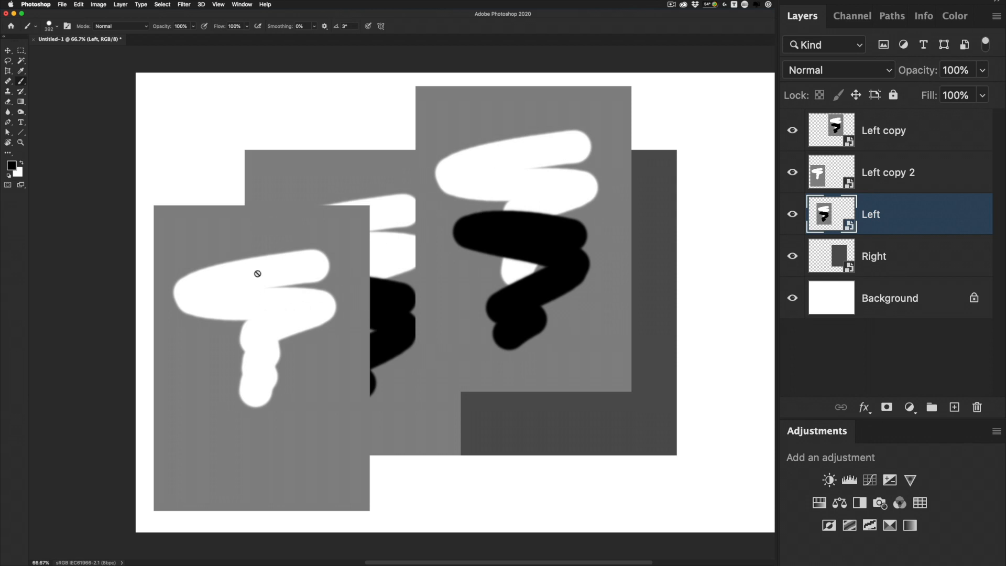
right_click(944, 174)
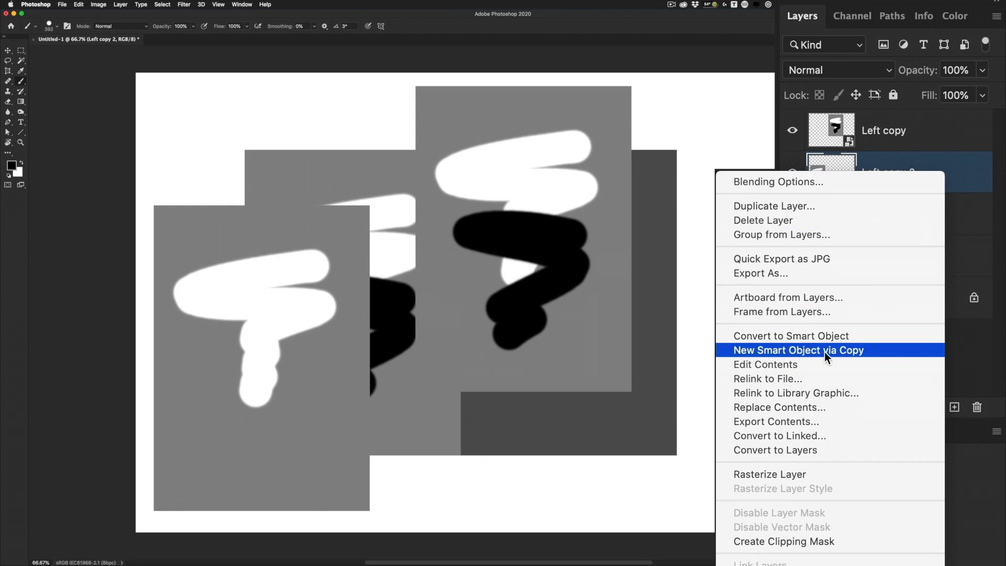
click(315, 319)
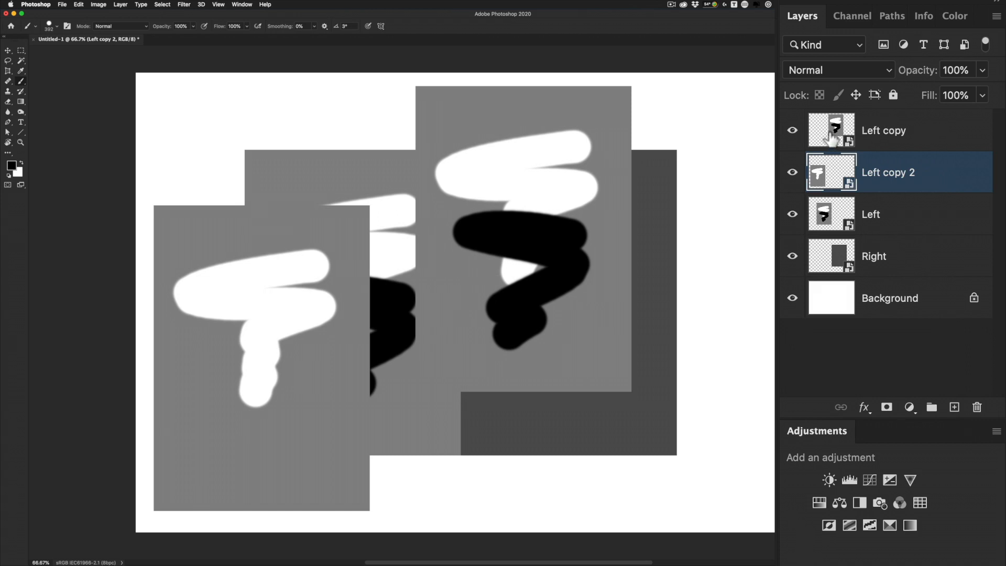
shift+click(832, 137)
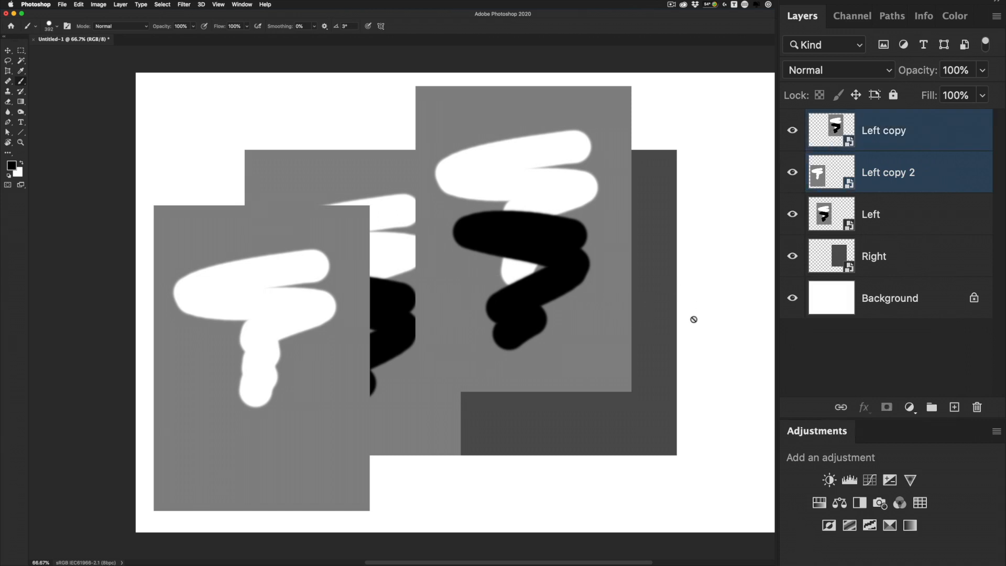
drag(848, 180, 977, 408)
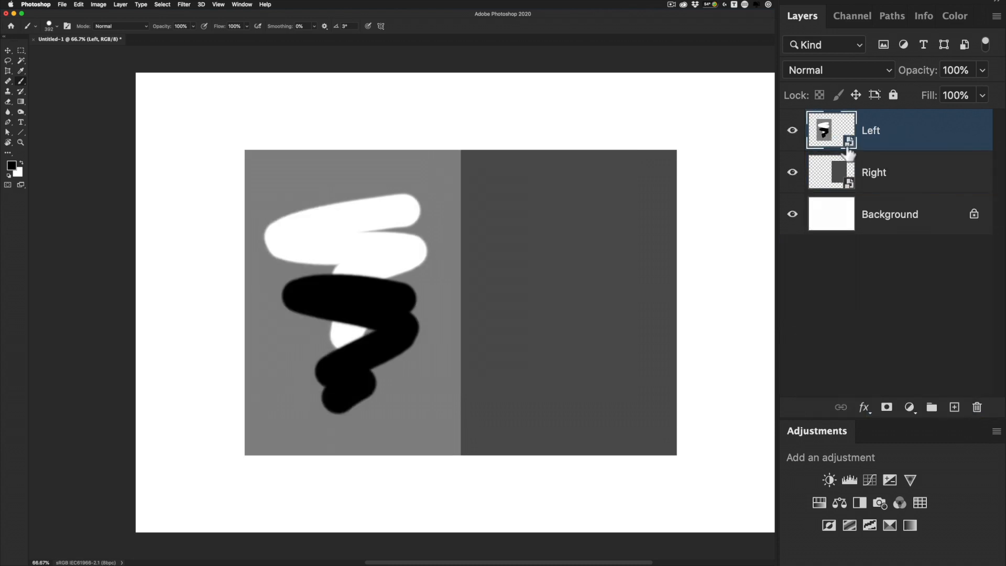
- Open the Left smart object's contents, fill the page with light gray #9c9c9c to cover the brush strokes, and save and close it
double_click(824, 136)
click(18, 174)
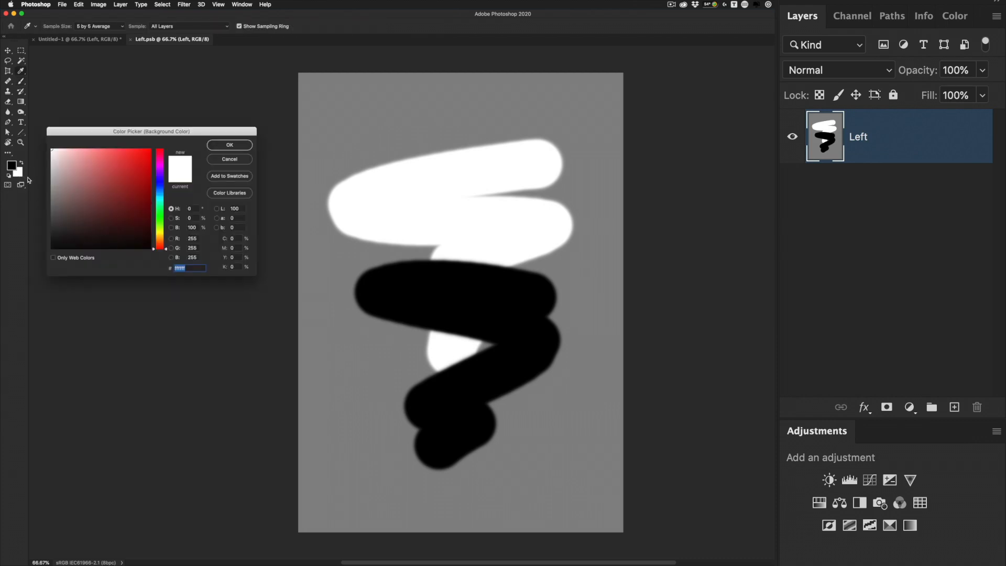
drag(61, 194, 35, 188)
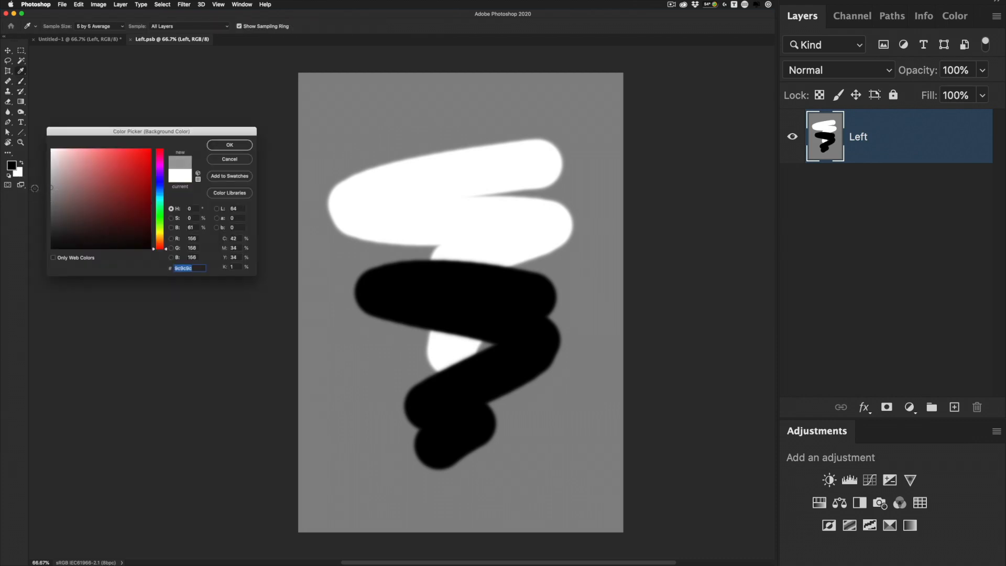
key(Return)
key(super+BackSpace)
key(super+s)
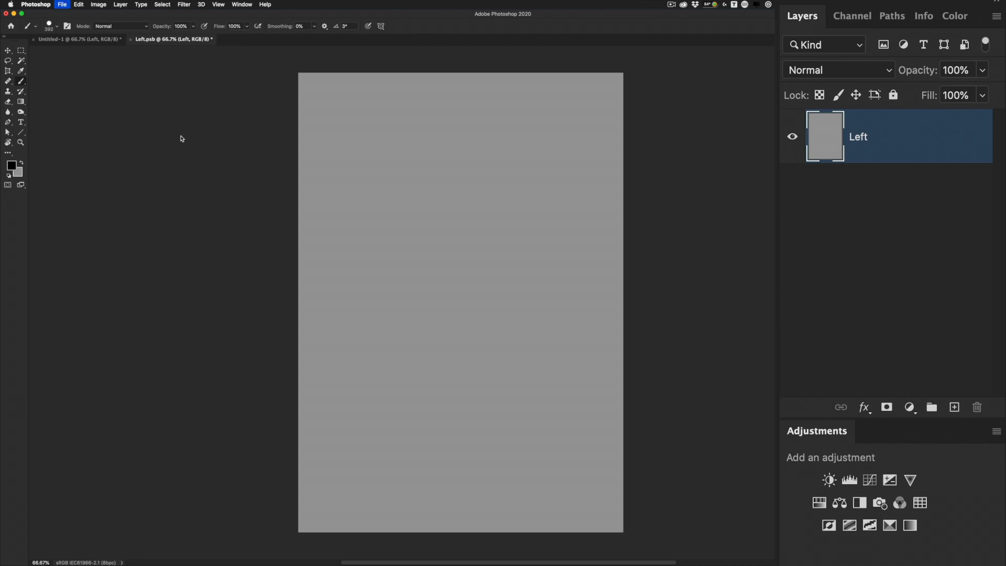
key(Return)
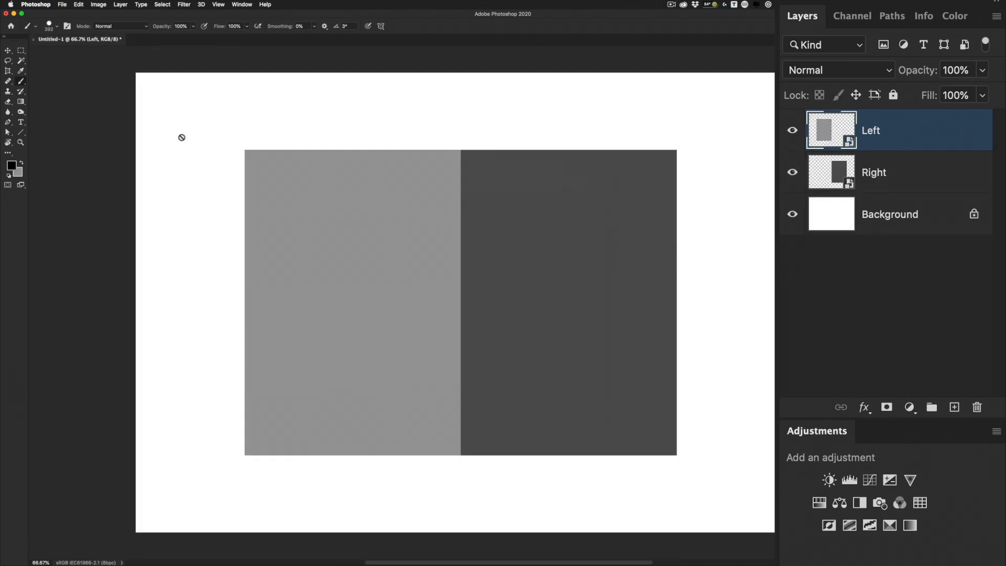
- Select the Left and Right layers and scale them together from the center to about 104% with Free Transform
click(7, 51)
shift+click(841, 175)
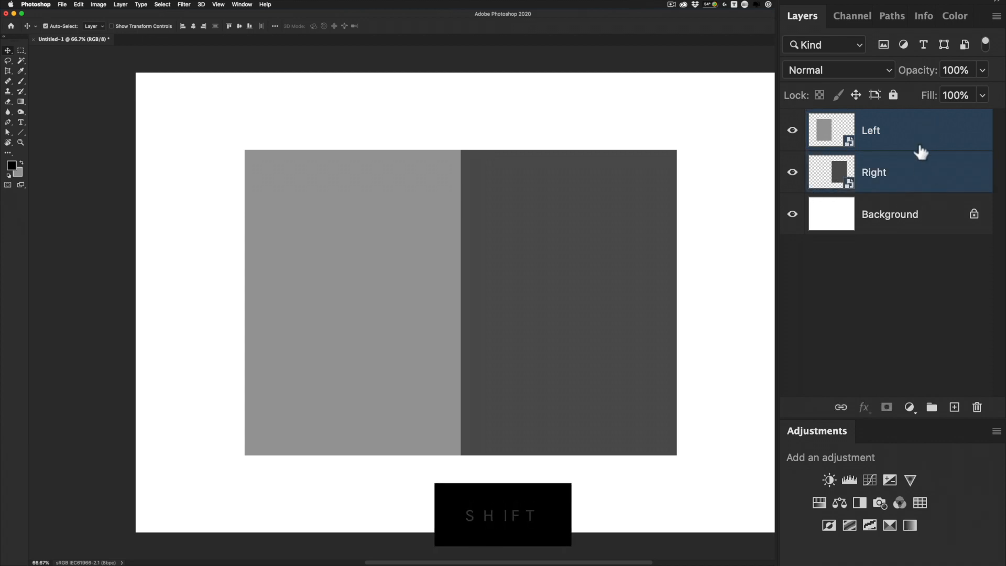
key(super+t)
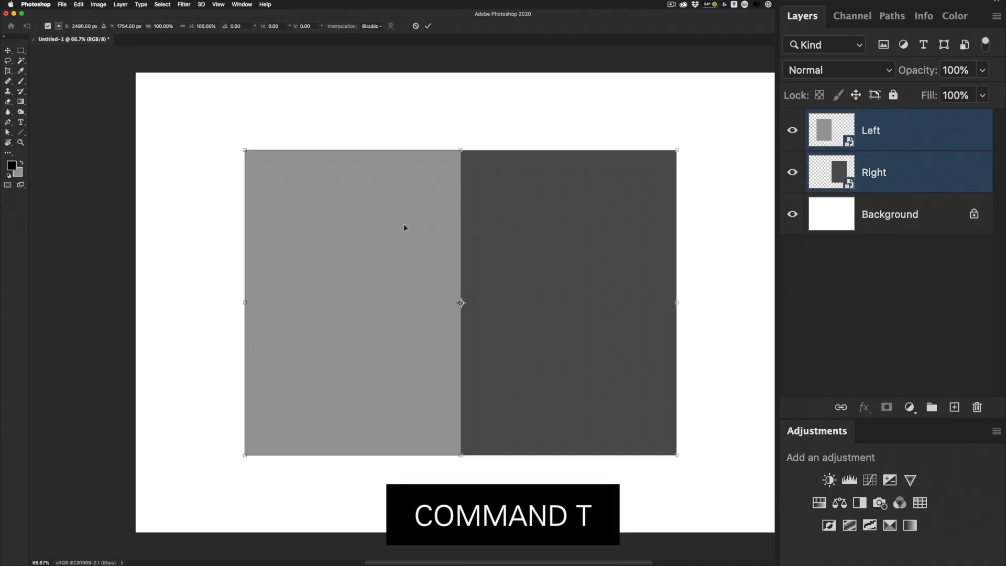
mouse_move(245, 150)
mouse_down()
mouse_move(197, 131)
mouse_move(251, 162)
mouse_move(209, 141)
mouse_move(238, 156)
mouse_move(229, 151)
mouse_up()
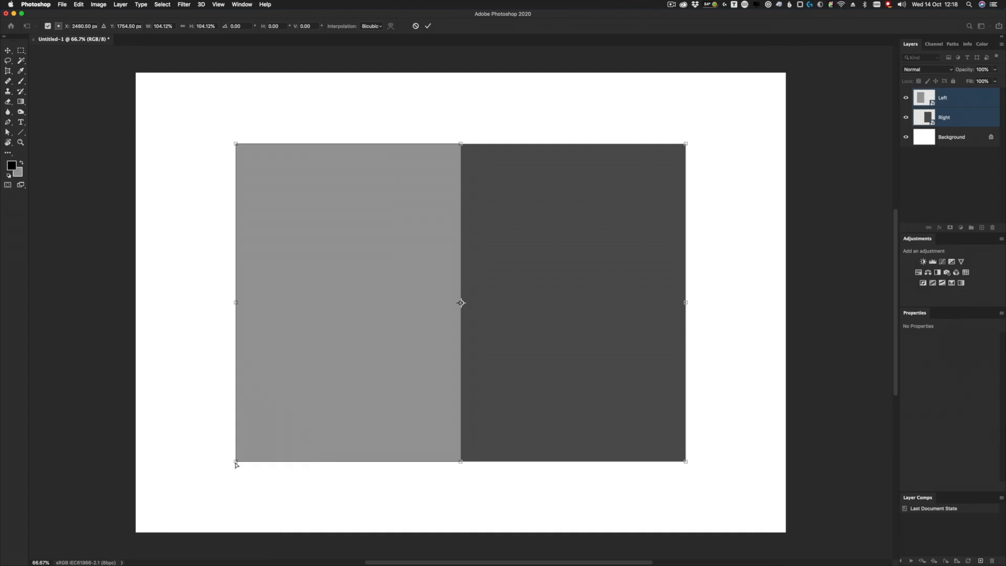
- Distort the spread's four corners individually into a tilted perspective view, narrower at the far edge, and move it slightly down
drag(236, 465, 217, 478)
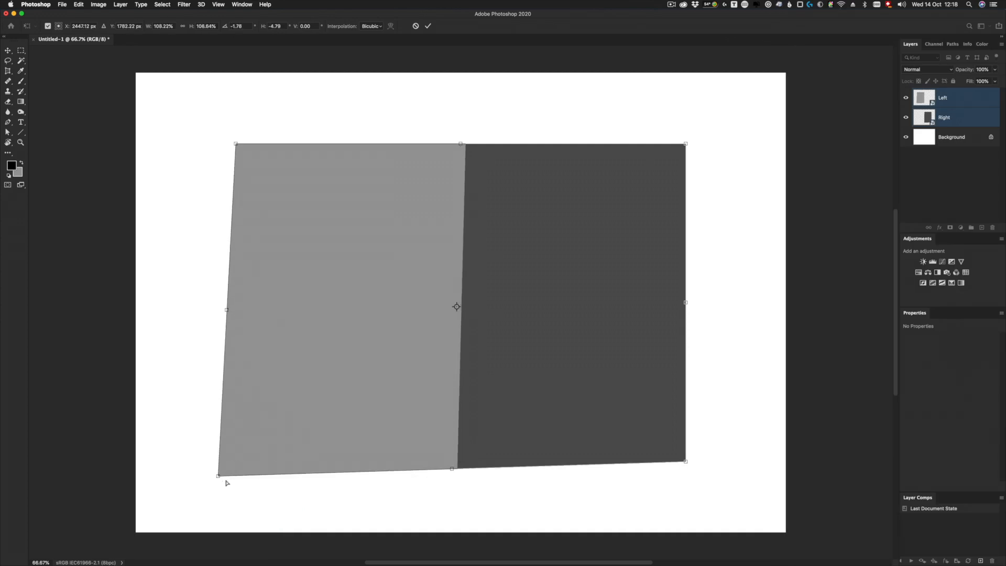
drag(236, 148, 261, 157)
drag(686, 145, 611, 149)
drag(689, 455, 700, 383)
drag(217, 481, 229, 434)
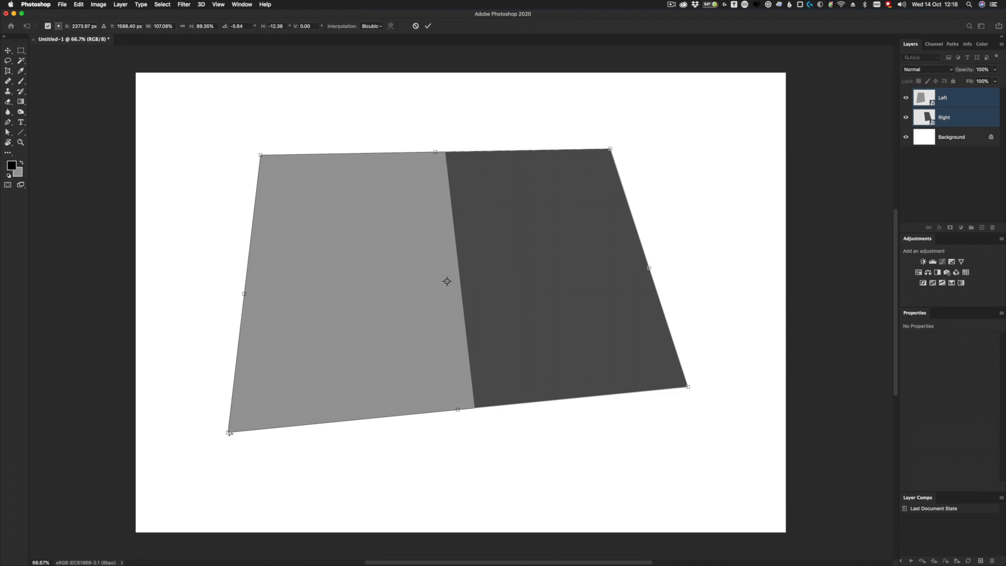
drag(433, 296, 436, 307)
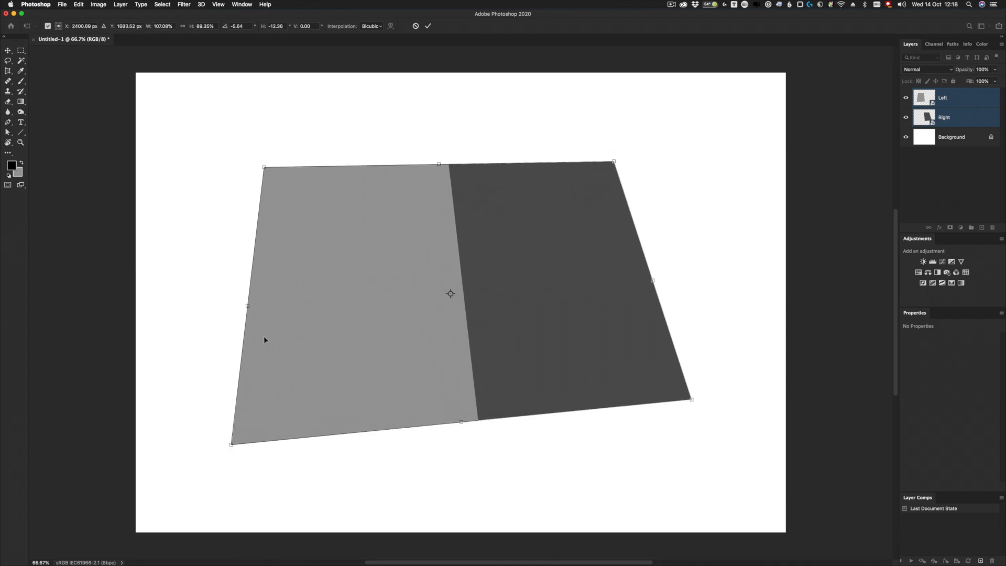
- Pull the spread's two top corners inward and down, and scale the whole spread up to about 114% width
drag(265, 170, 275, 183)
drag(614, 163, 598, 182)
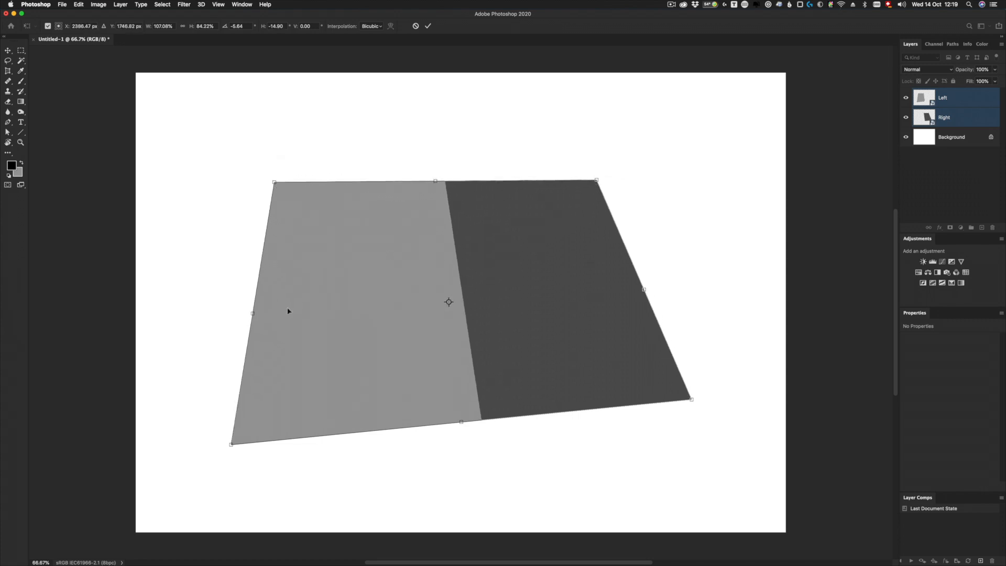
drag(331, 309, 331, 305)
drag(279, 185, 266, 175)
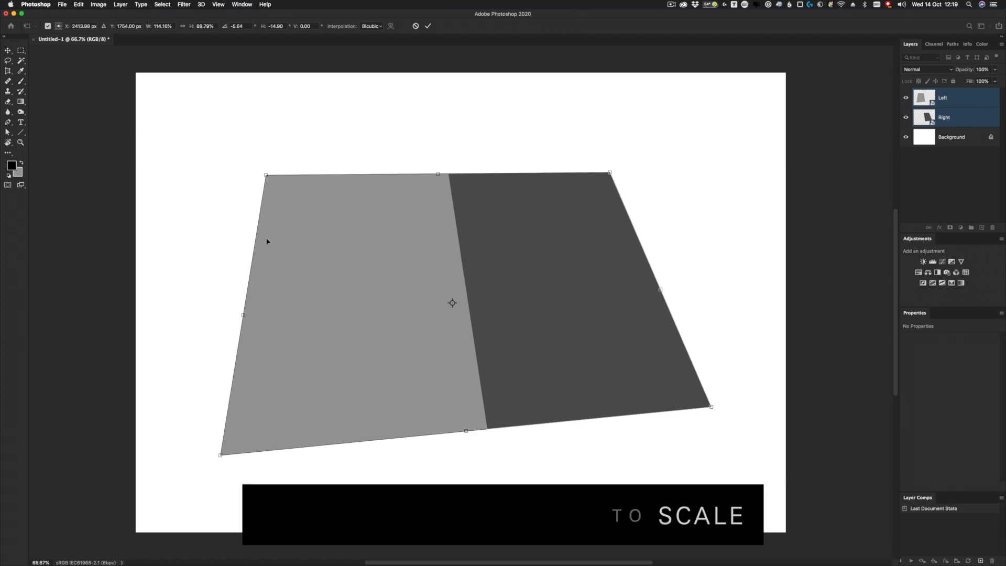
- Fine-tune the spread's lower-right and top corners, shift the spread slightly up and left, and apply the transform
drag(712, 407, 728, 405)
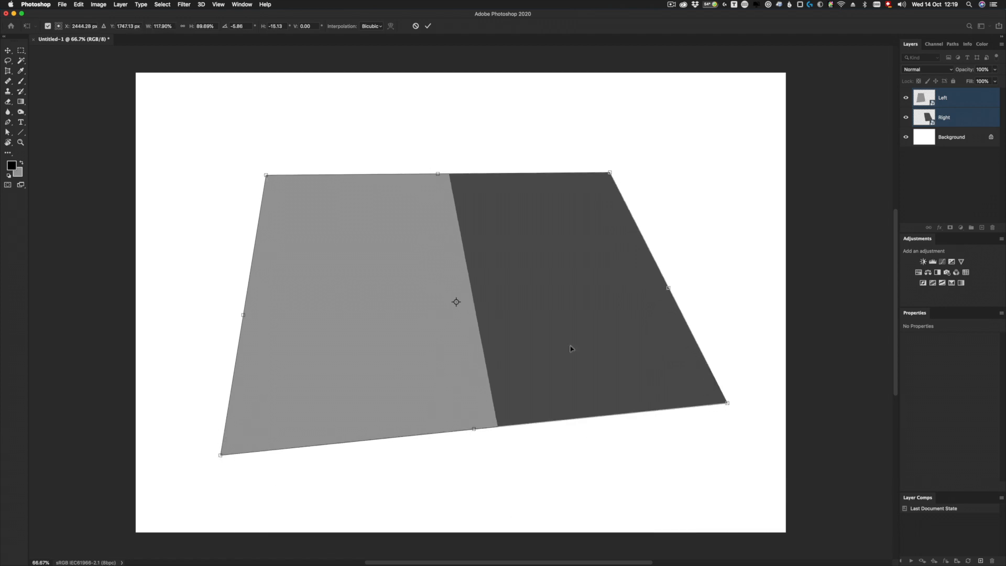
drag(268, 177, 265, 179)
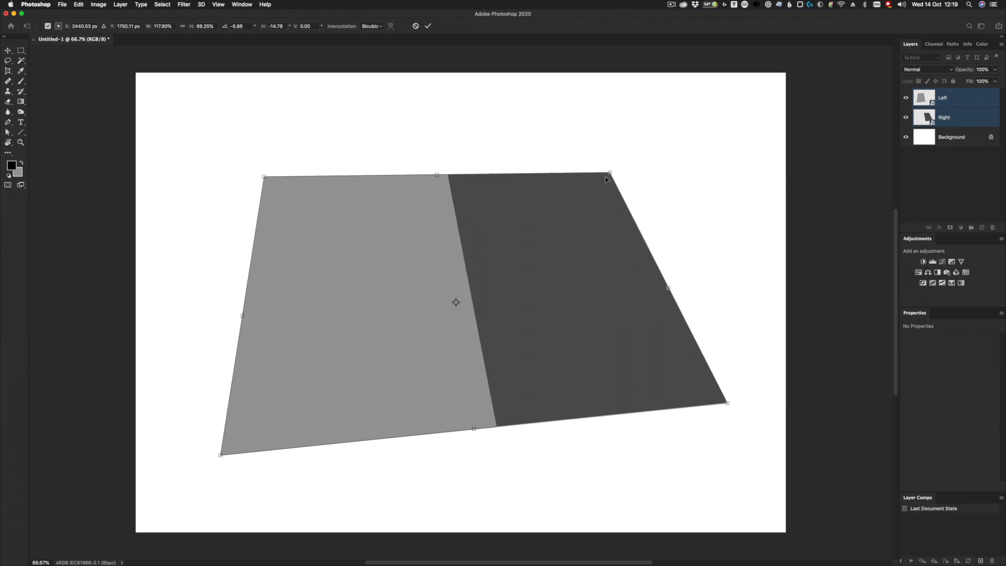
drag(608, 174, 611, 179)
drag(370, 292, 359, 286)
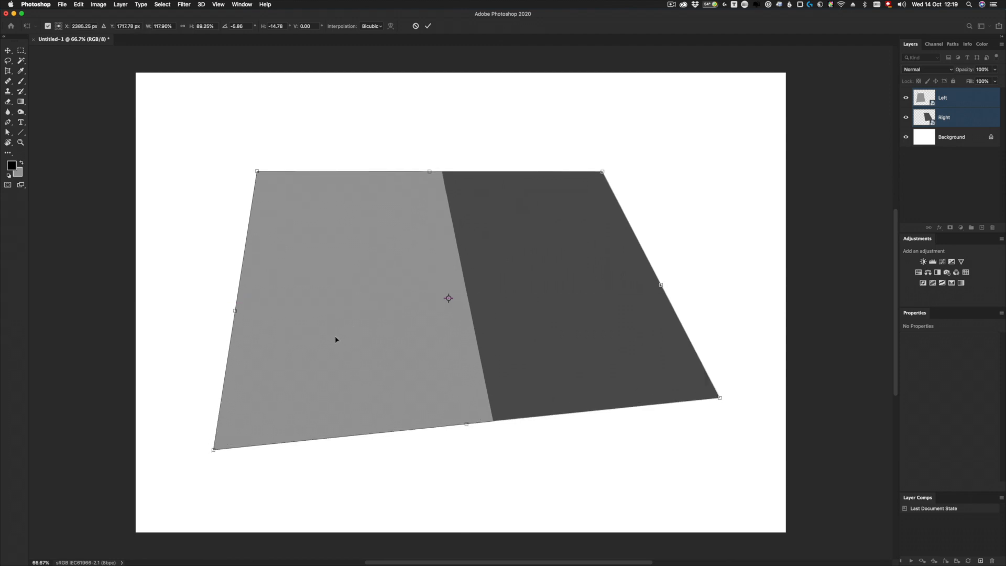
key(Return)
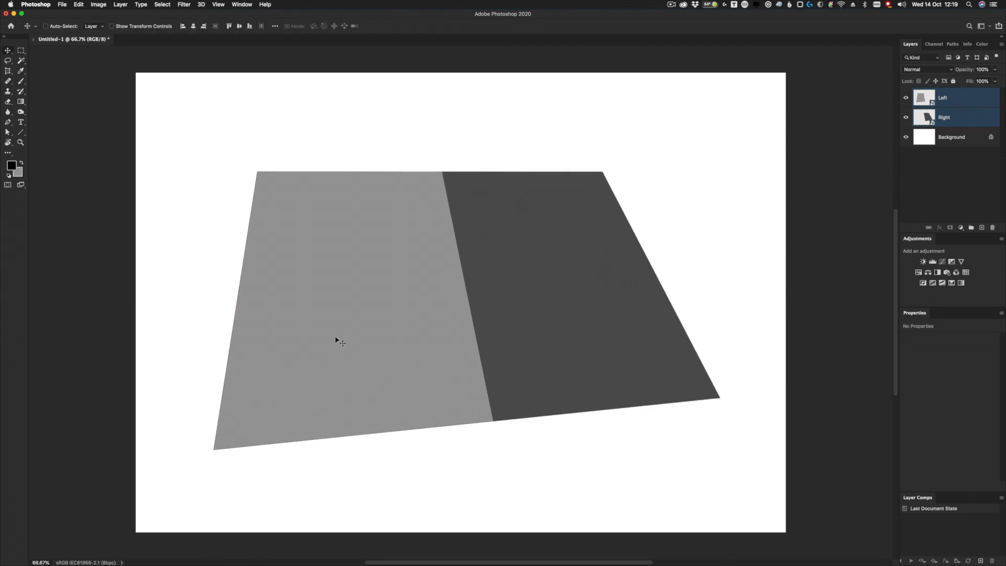
- Warp the Left page so its bottom and top edges bow upward, lower its top-left corner slightly, and apply the warp
click(925, 102)
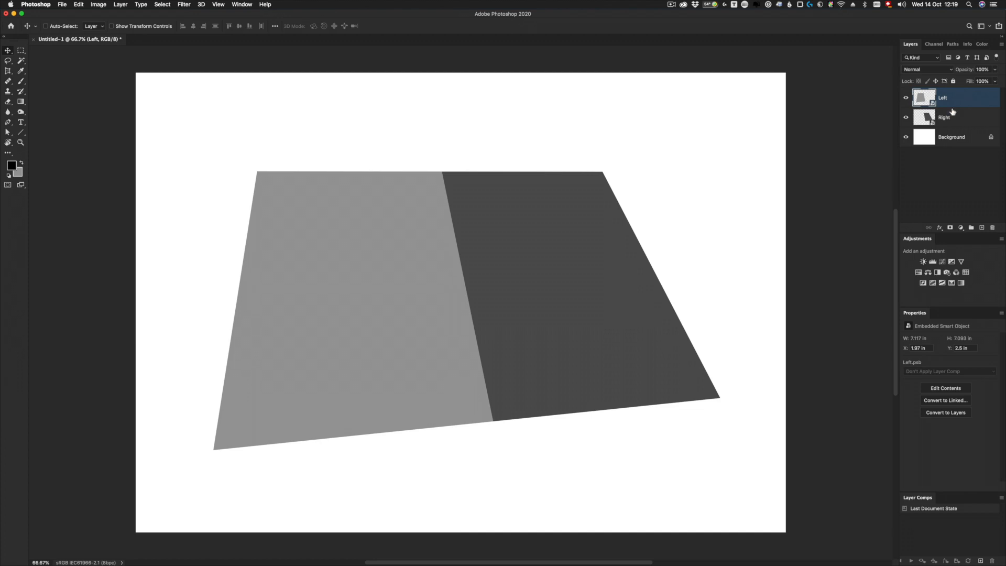
key(super+t)
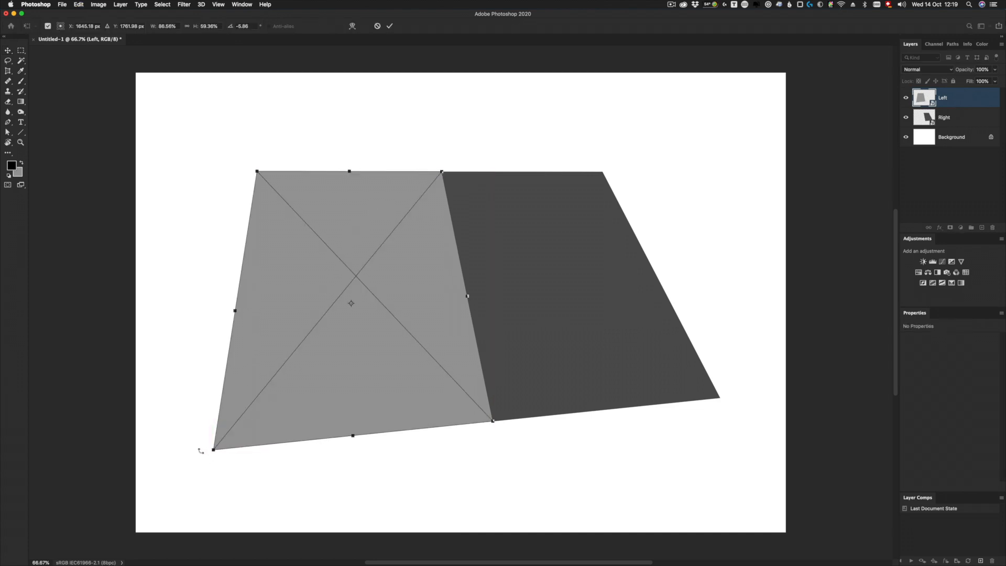
click(352, 27)
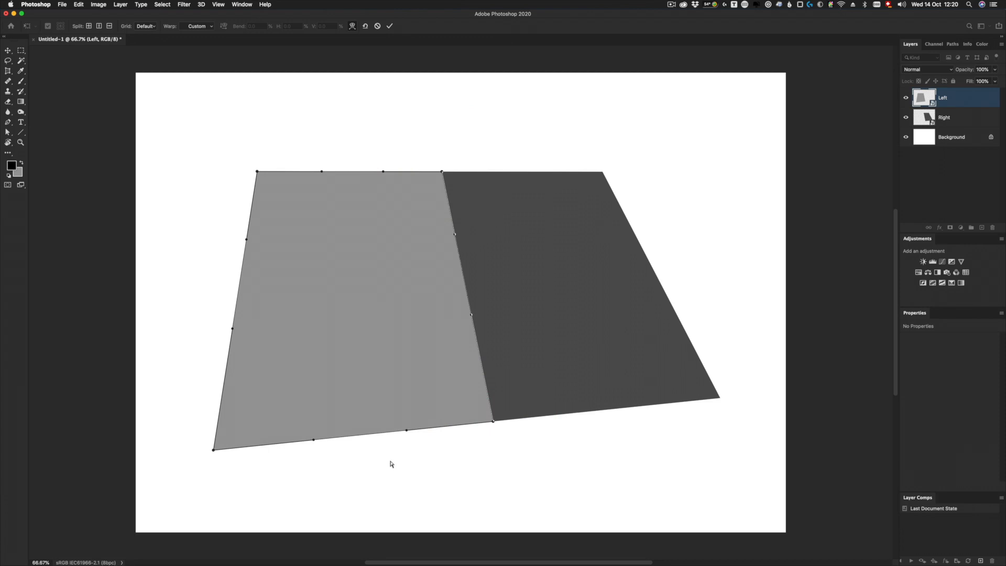
click(359, 438)
drag(360, 437, 359, 429)
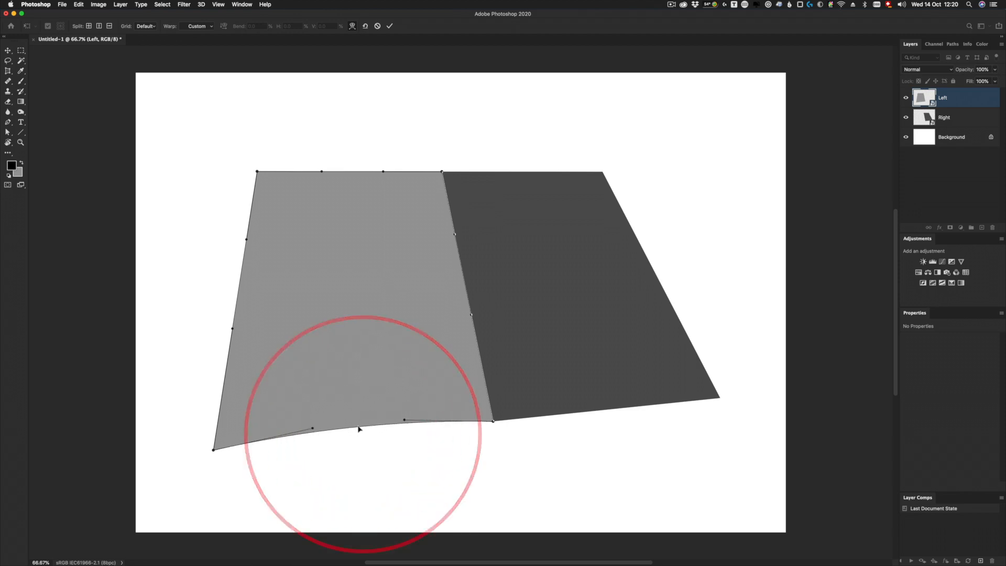
drag(357, 172, 359, 170)
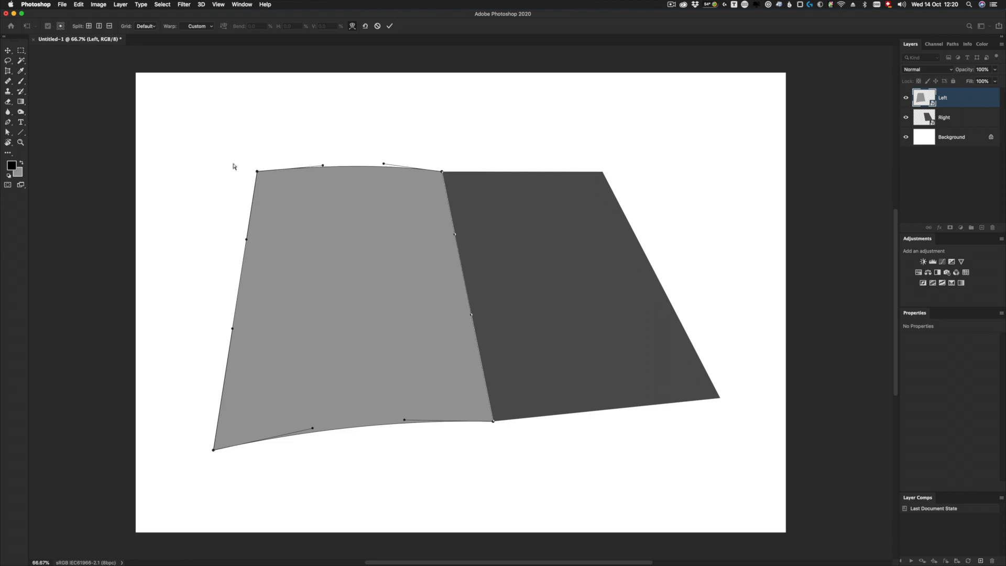
drag(258, 175, 258, 181)
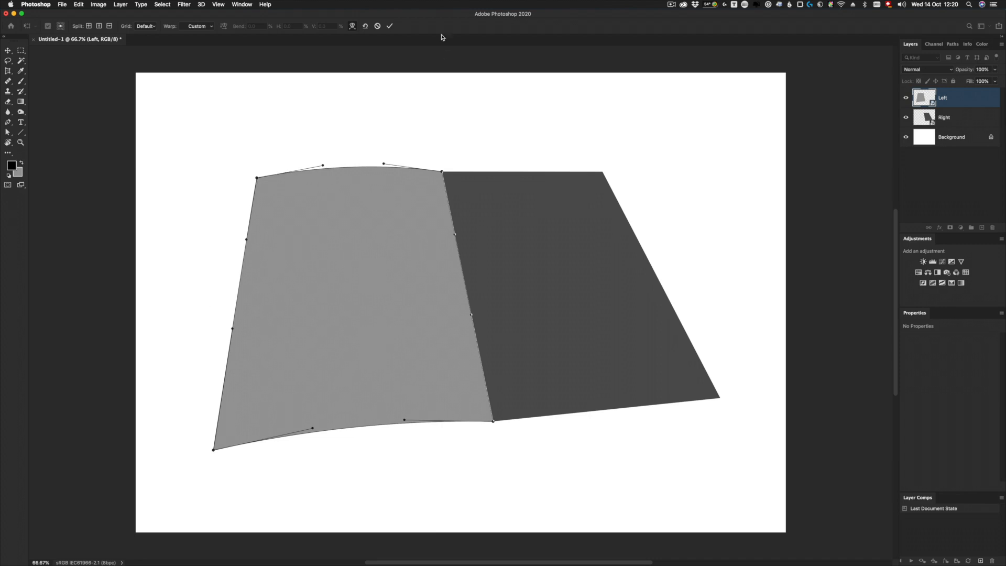
click(389, 26)
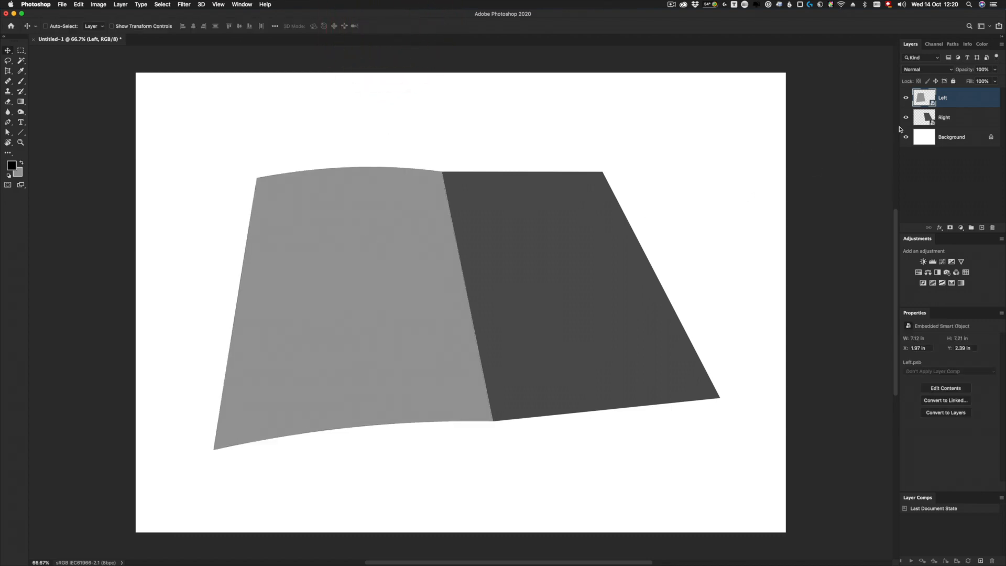
- Warp the Right page so its bottom and top edges bow upward, and move its top-right corner slightly outward
click(925, 123)
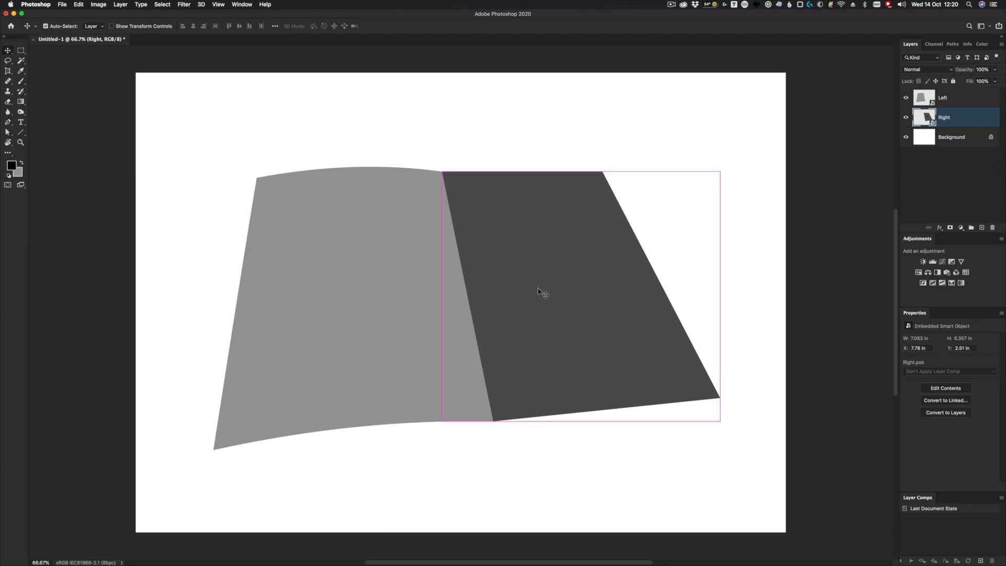
key(ctrl+t)
click(352, 26)
drag(617, 408, 617, 402)
drag(532, 177, 530, 173)
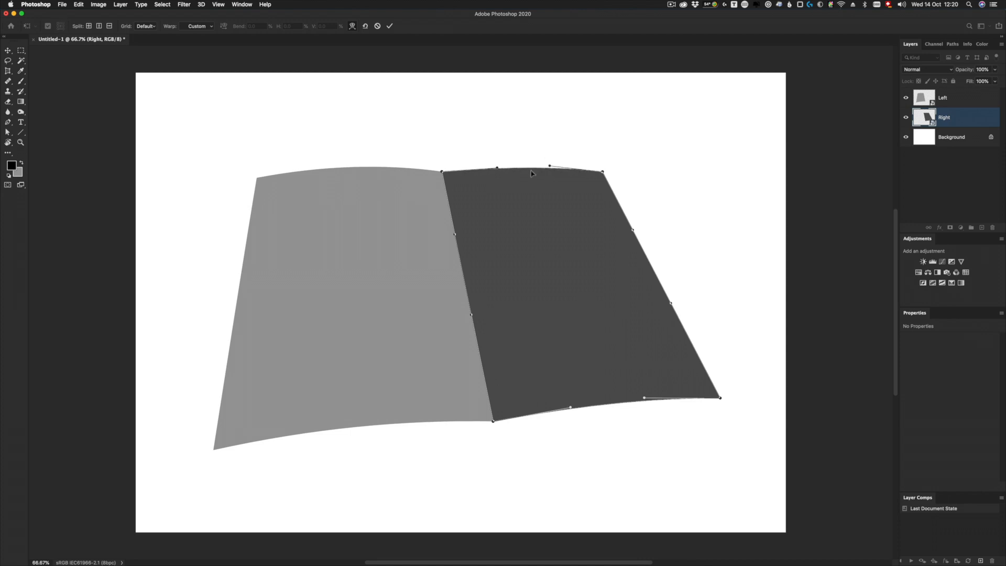
drag(603, 173, 606, 172)
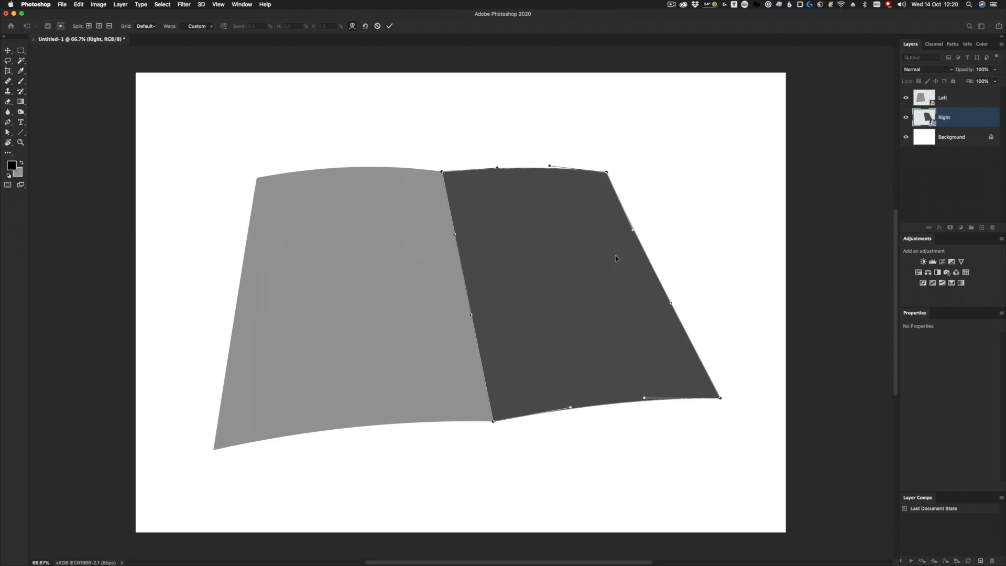
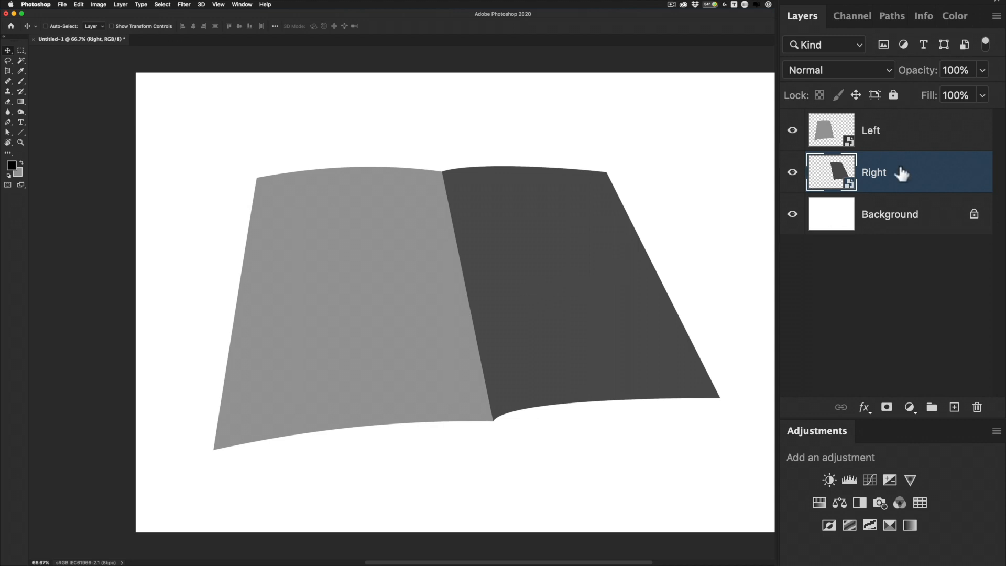
- Make an independent copy of the Right layer with New Smart Object via Copy and place it below Right
right_click(927, 173)
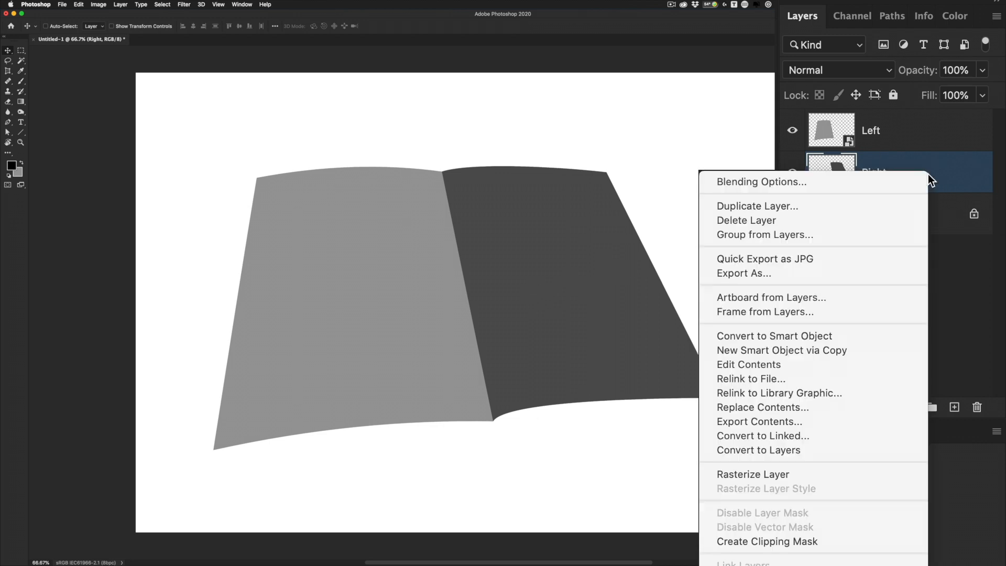
click(813, 350)
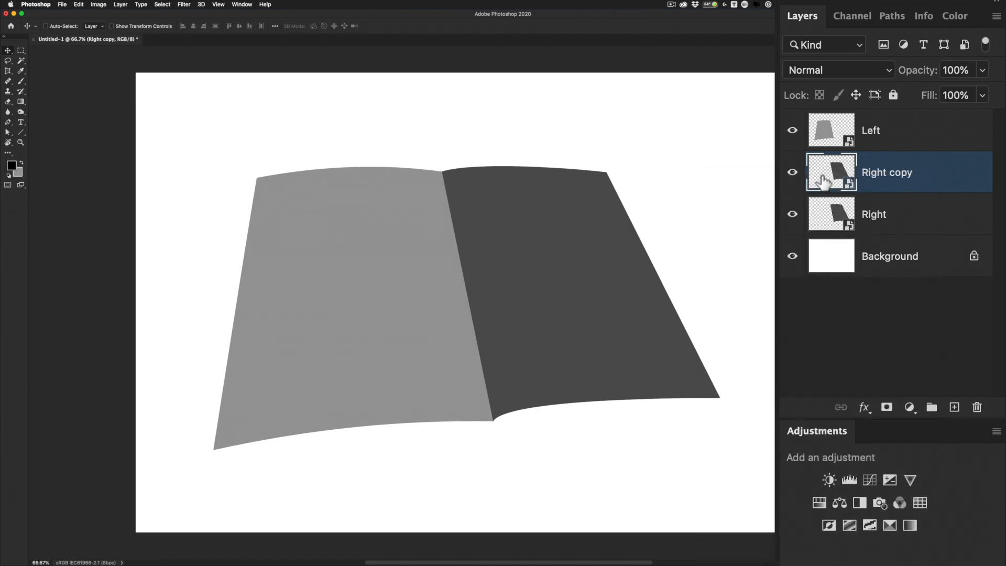
drag(823, 182, 836, 223)
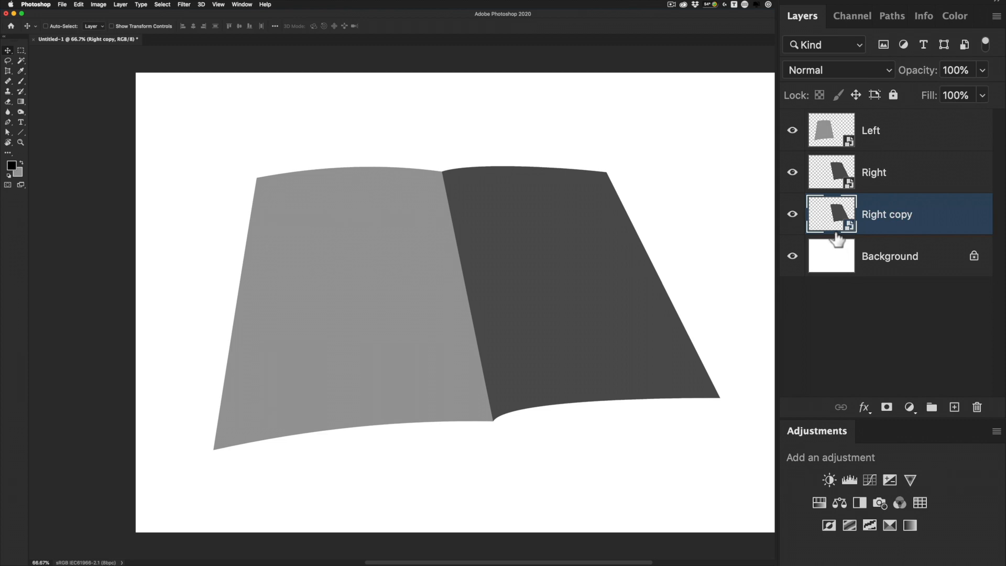
- Rename the independent copy of the Right layer as "Right page 2"
double_click(891, 214)
double_click(910, 215)
text(page 2)
key(Return)
- Copy the Left layer with New Smart Object via Copy, place the copy below Left, and name it "Left page 2"
click(817, 132)
right_click(915, 128)
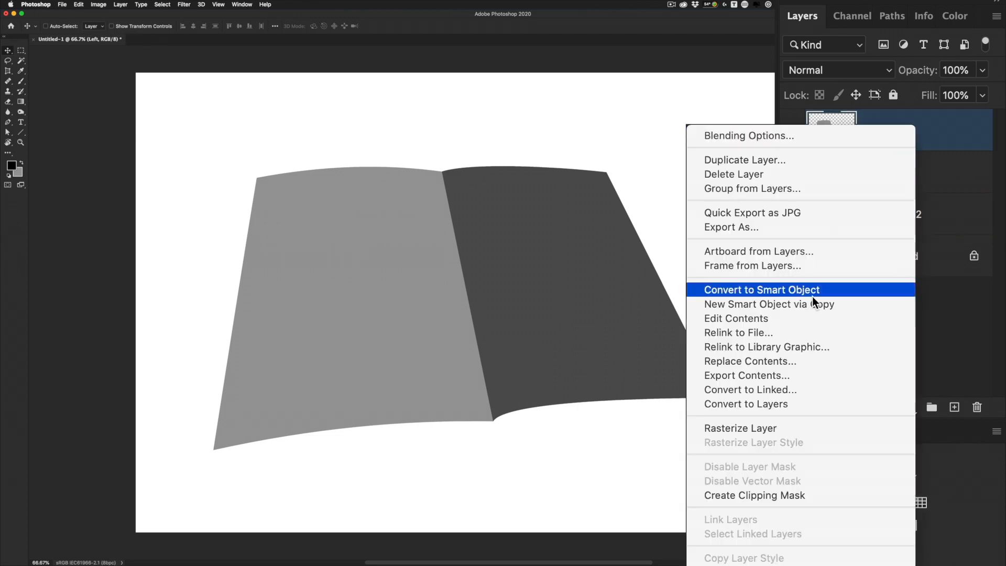
click(803, 310)
drag(830, 139, 836, 198)
double_click(898, 172)
double_click(899, 172)
text(page 2)
key(Return)
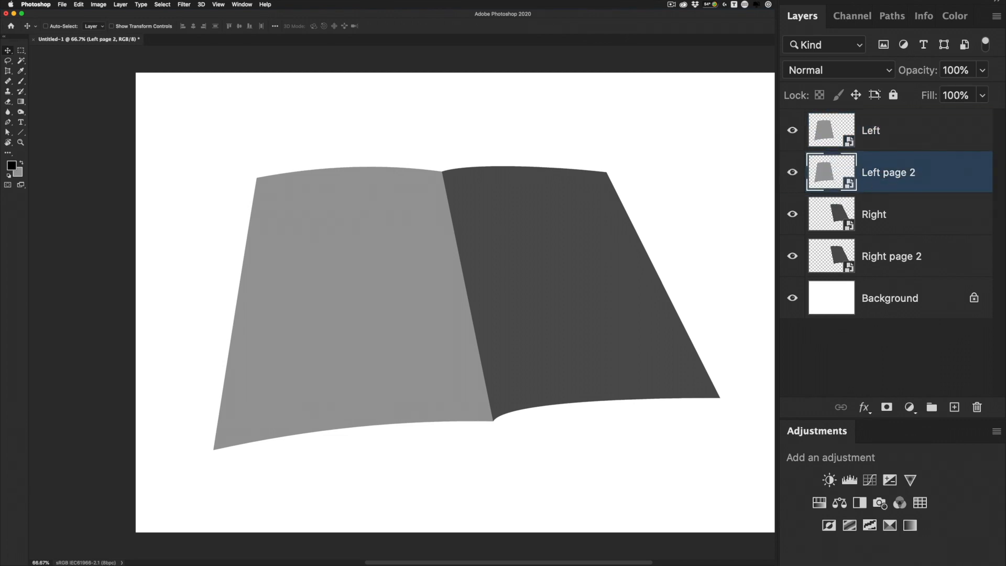
- Open the contents of the Left page 2 smart object, fill them with red, and save and close them
double_click(828, 177)
click(18, 172)
drag(126, 187, 151, 163)
click(220, 146)
key(v)
key(super+BackSpace)
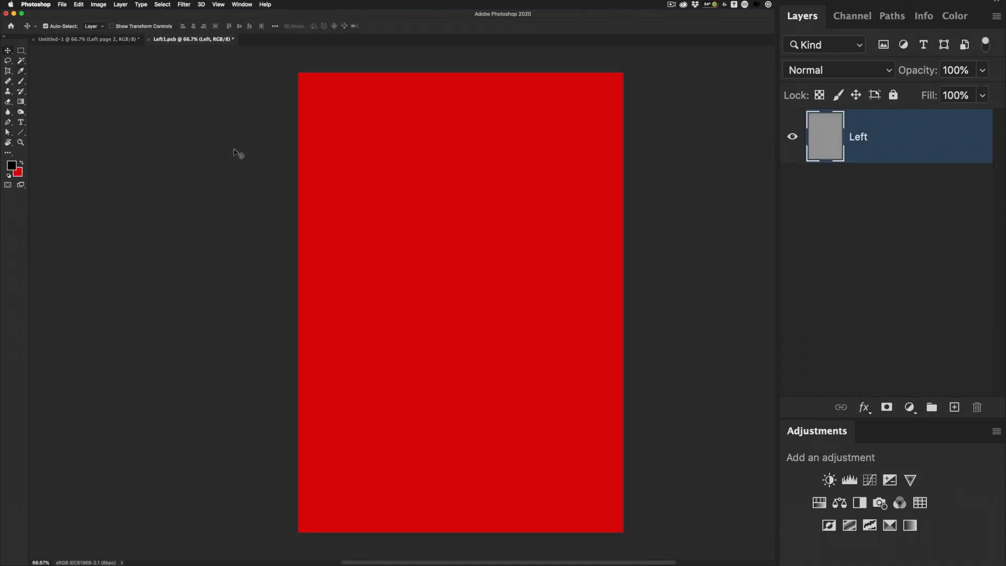
key(super+w)
key(Return)
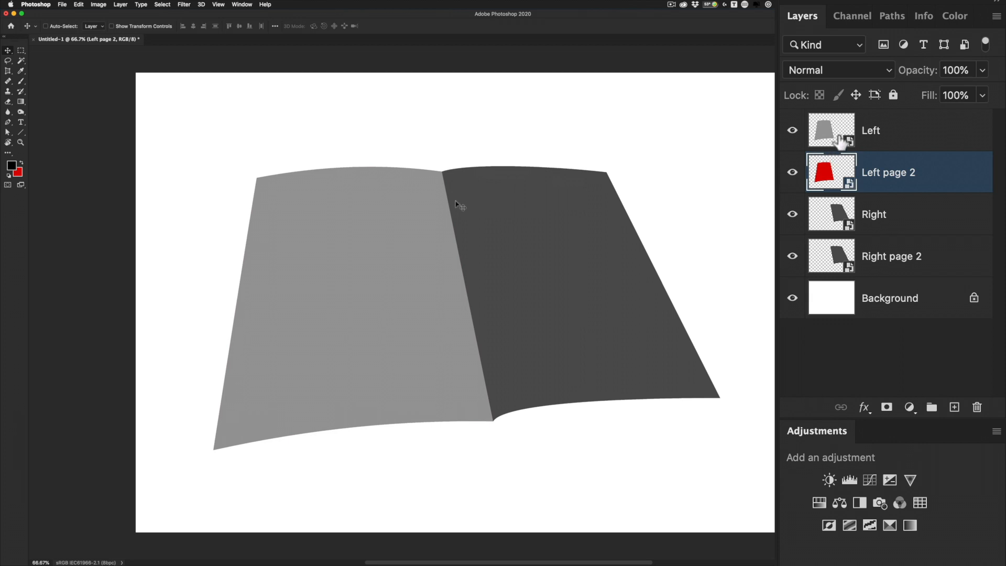
- Warp Left page 2 so its lower-left corner and bottom edge extend slightly below the Left page
key(super+t)
click(353, 27)
drag(215, 451, 218, 457)
drag(362, 385, 362, 387)
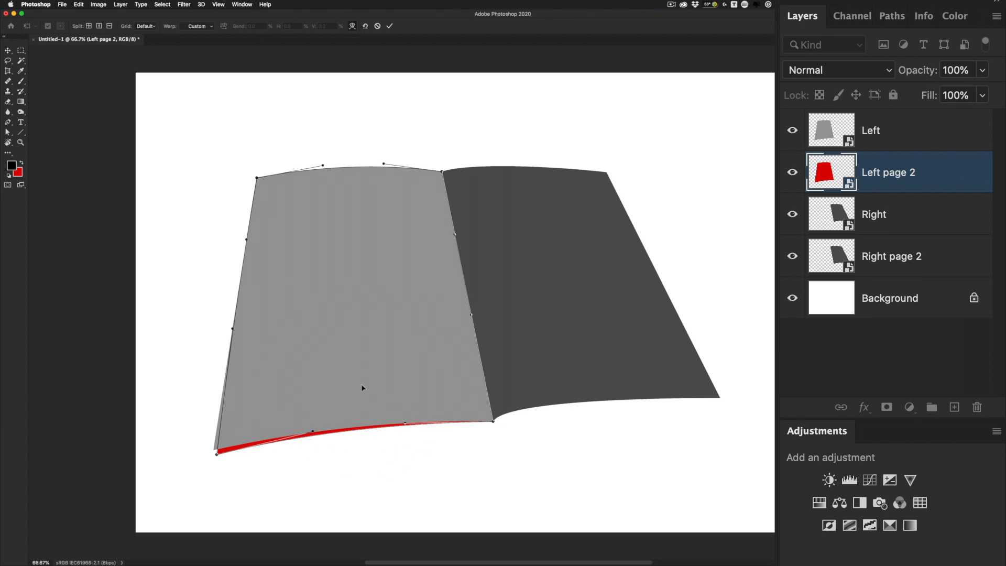
key(Return)
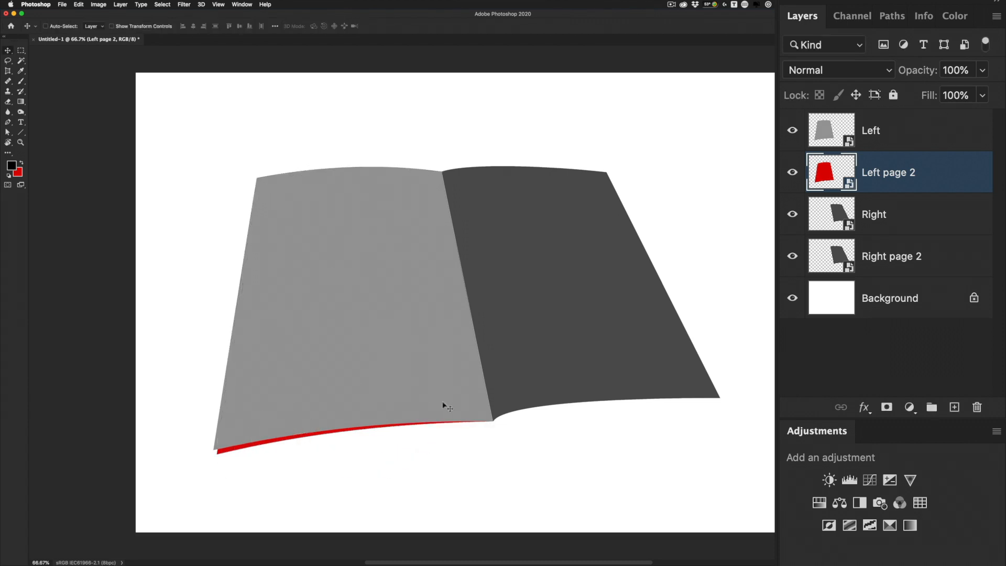
- Open the contents of the Right page 2 smart object, fill them with blue, and save and close them
click(837, 260)
double_click(836, 259)
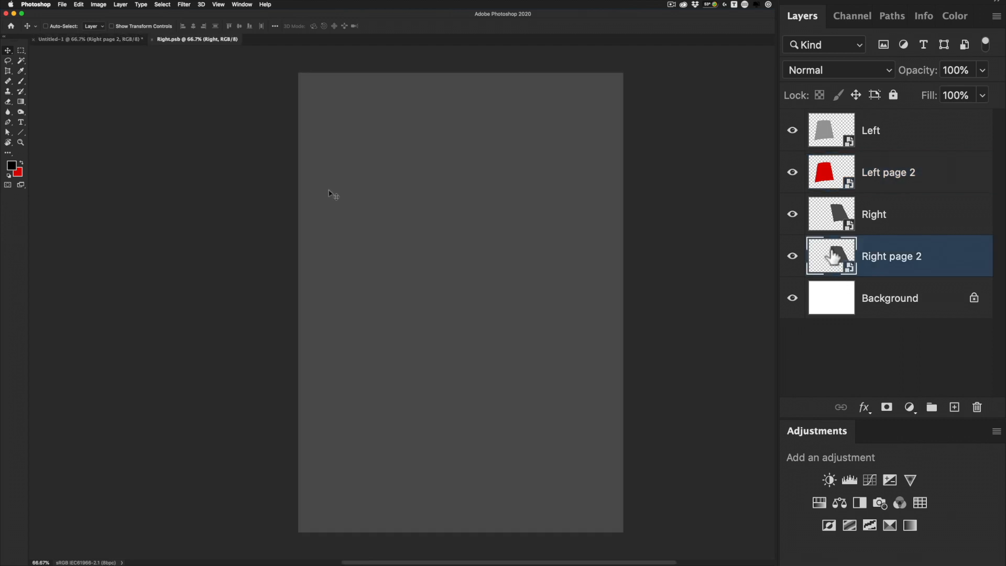
click(18, 172)
click(159, 191)
click(230, 145)
key(super+BackSpace)
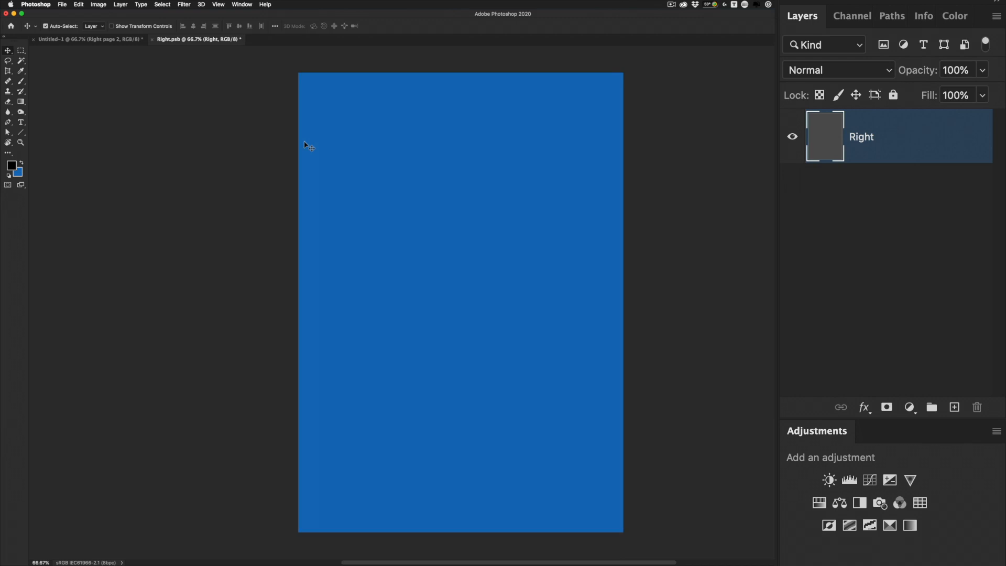
key(super+w)
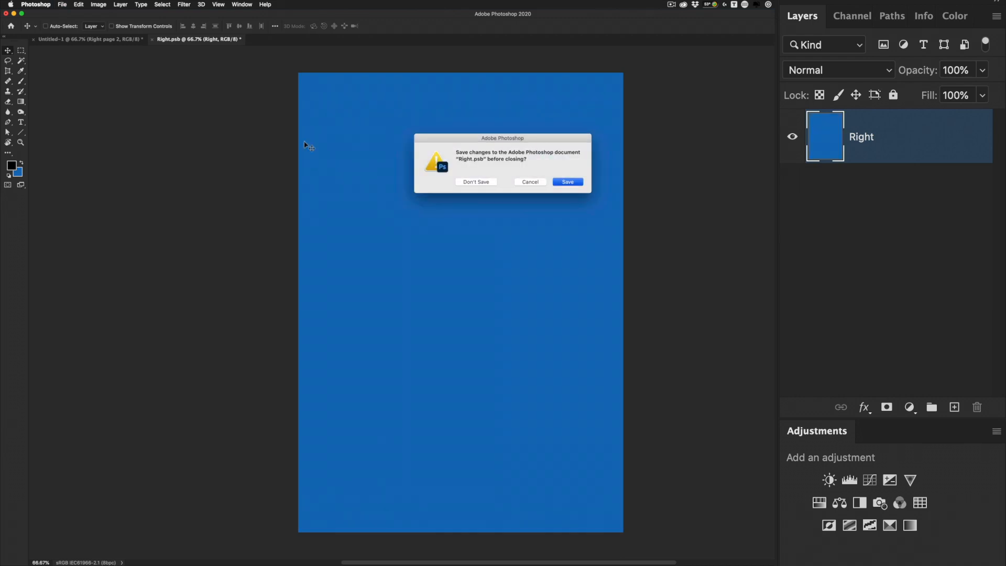
key(Return)
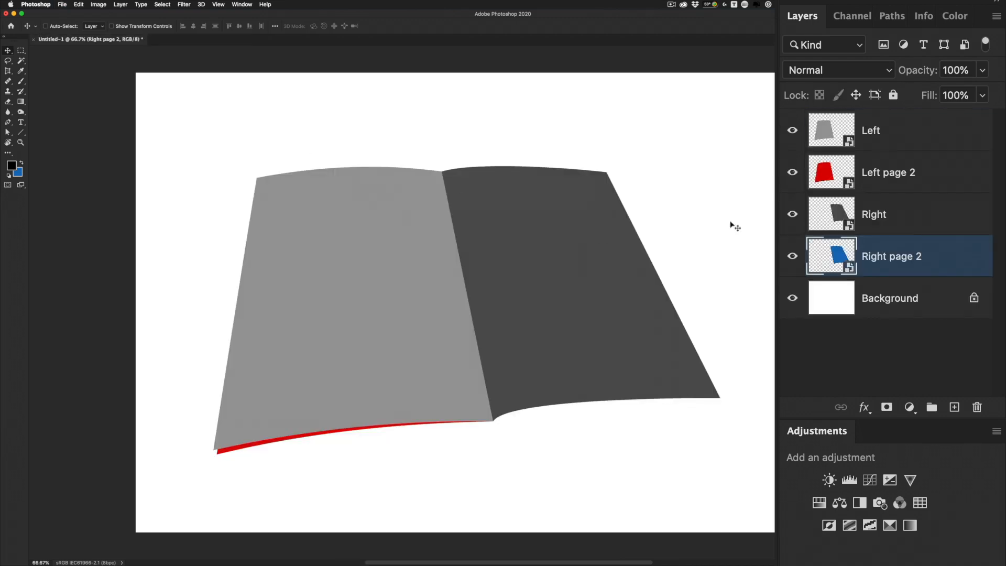
- Warp Right page 2 so its lower-right corner shifts inward and its bottom edge extends slightly below the Right page
key(super+t)
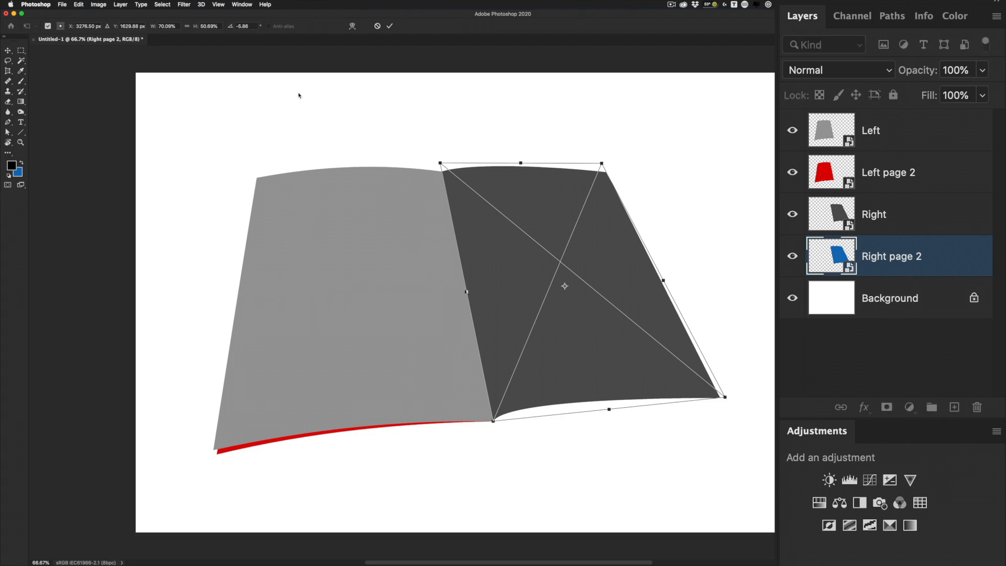
click(353, 26)
drag(720, 400, 715, 403)
drag(563, 356, 566, 362)
key(Return)
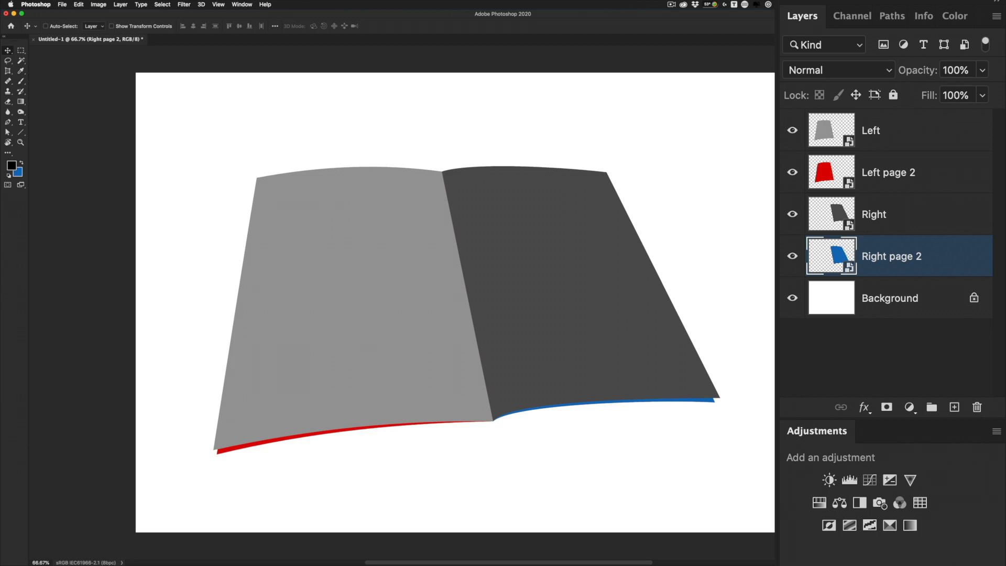
- Add a new layer named "Shadows" directly above the Background layer
click(835, 309)
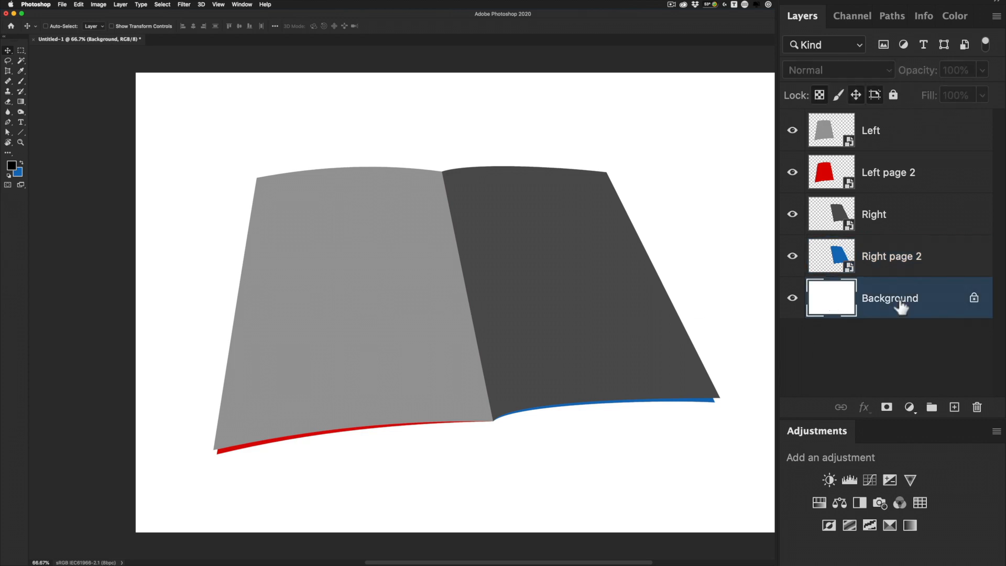
key(super+shift+n)
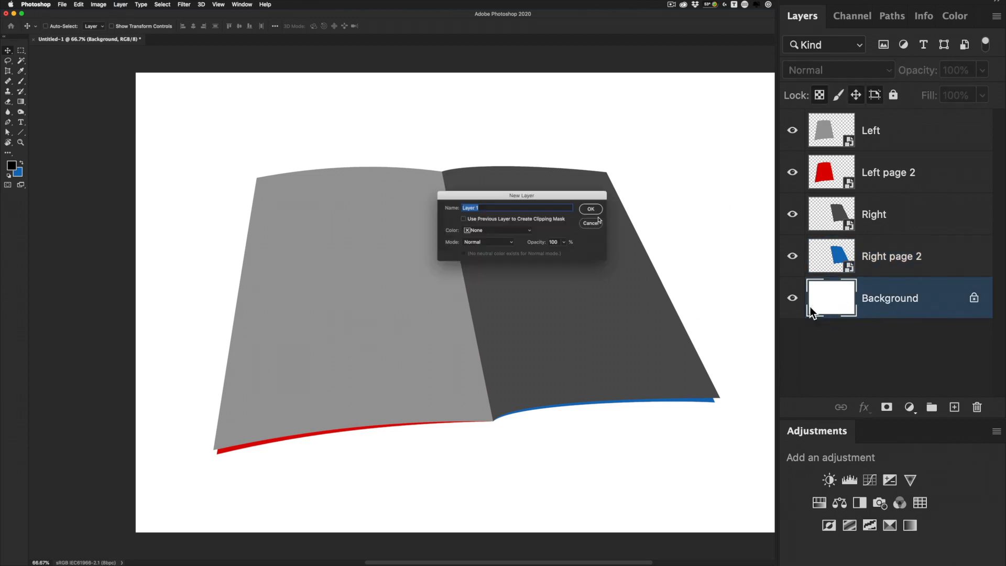
text(Shadows)
key(Return)
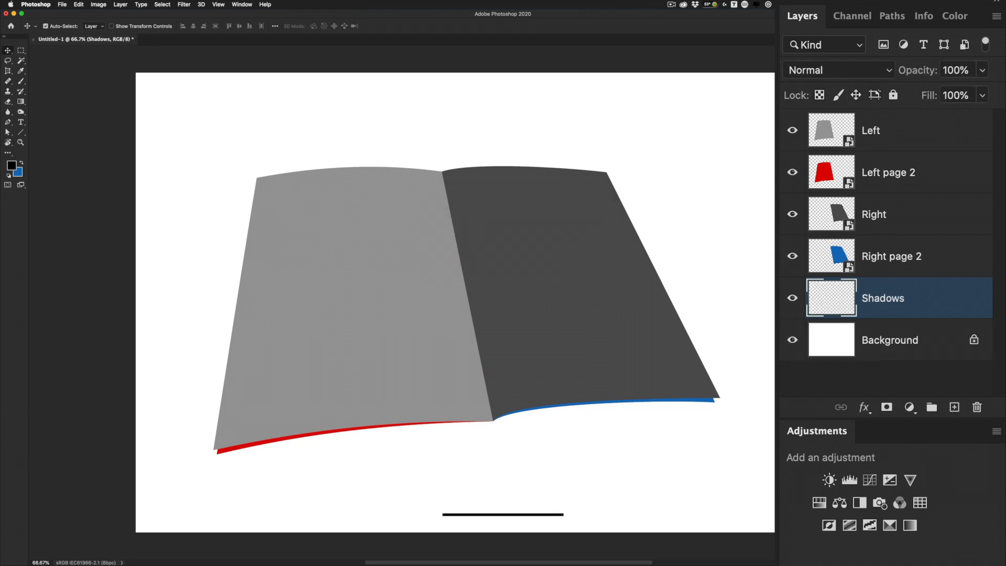
- Load the combined outlines of all four page layers as a selection, fill it with black on the Shadows layer, and deselect
super+click(827, 135)
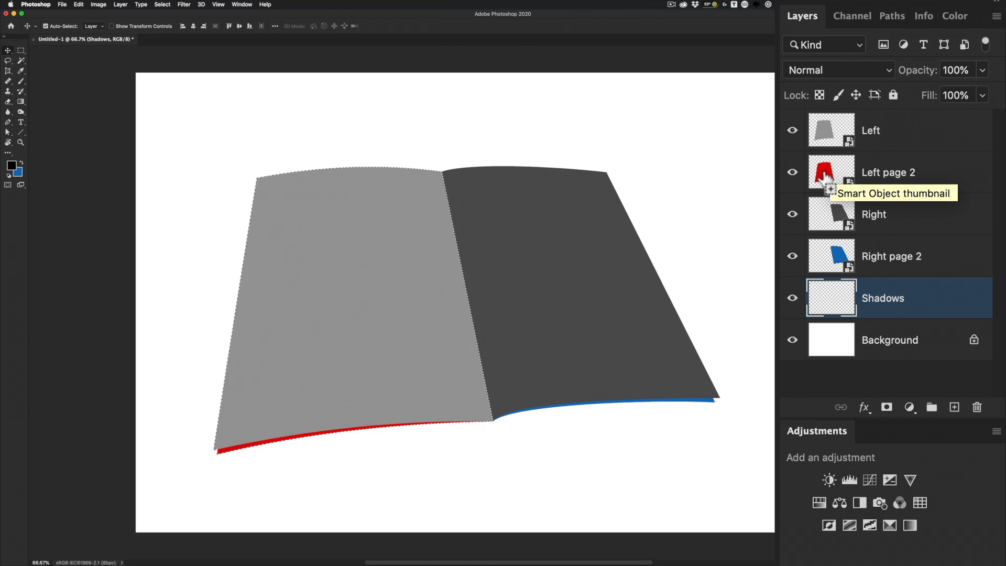
shift+super+click(824, 175)
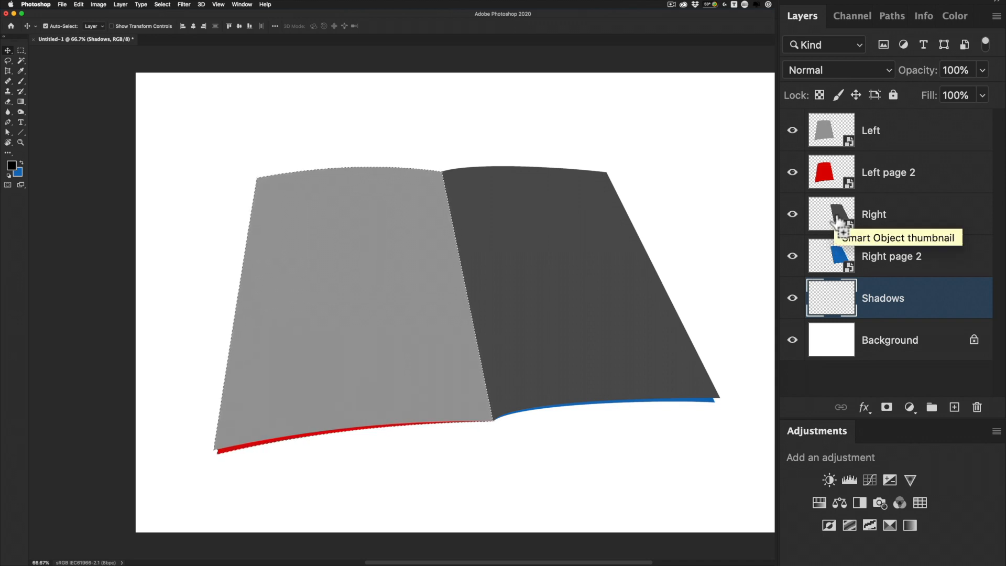
shift+super+click(839, 217)
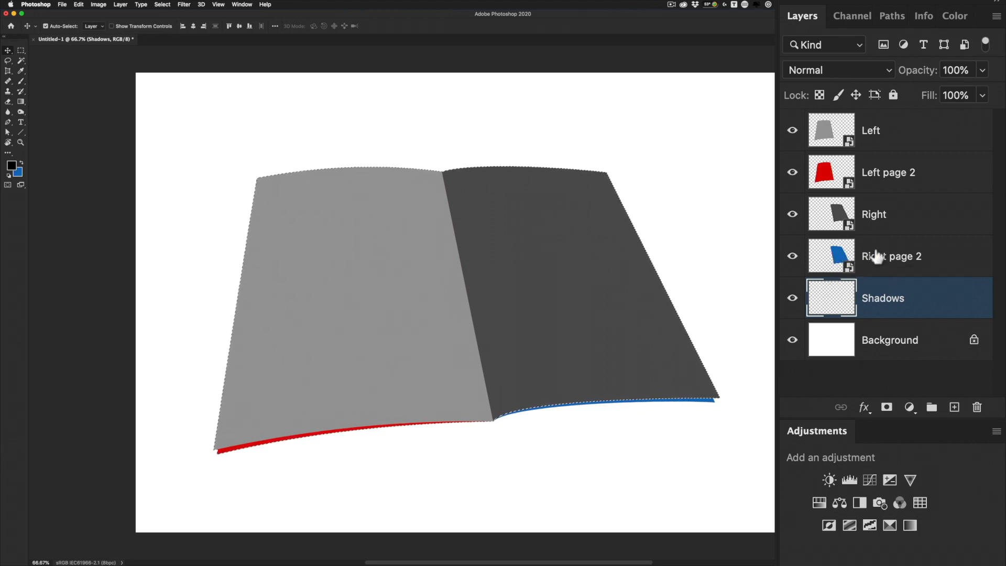
shift+super+click(839, 257)
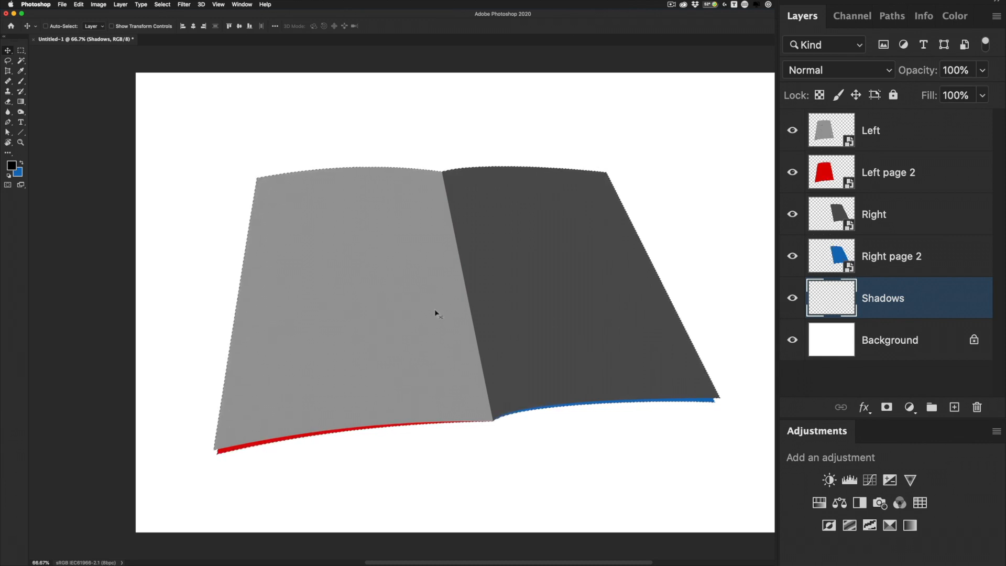
click(21, 163)
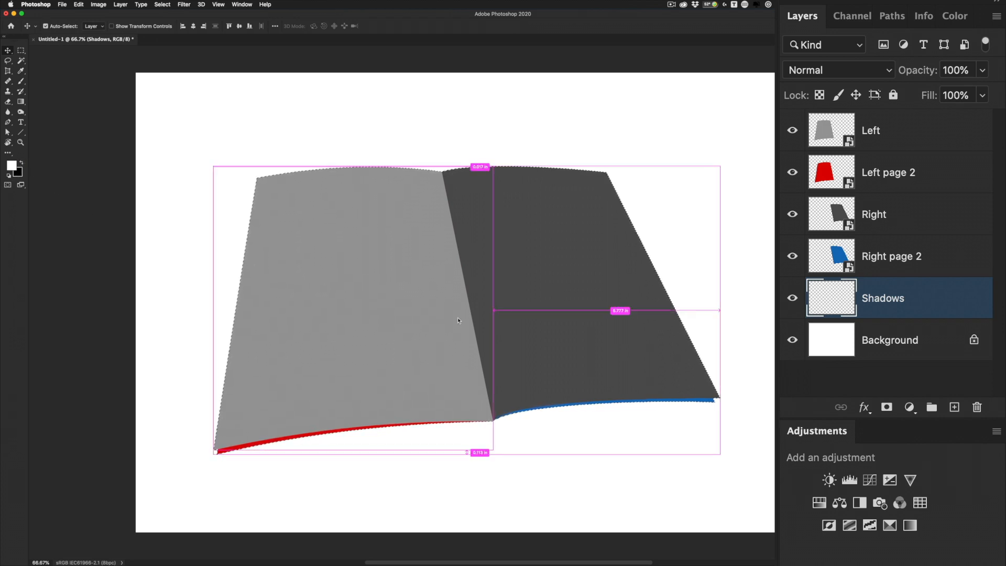
key(super+BackSpace)
key(super+d)
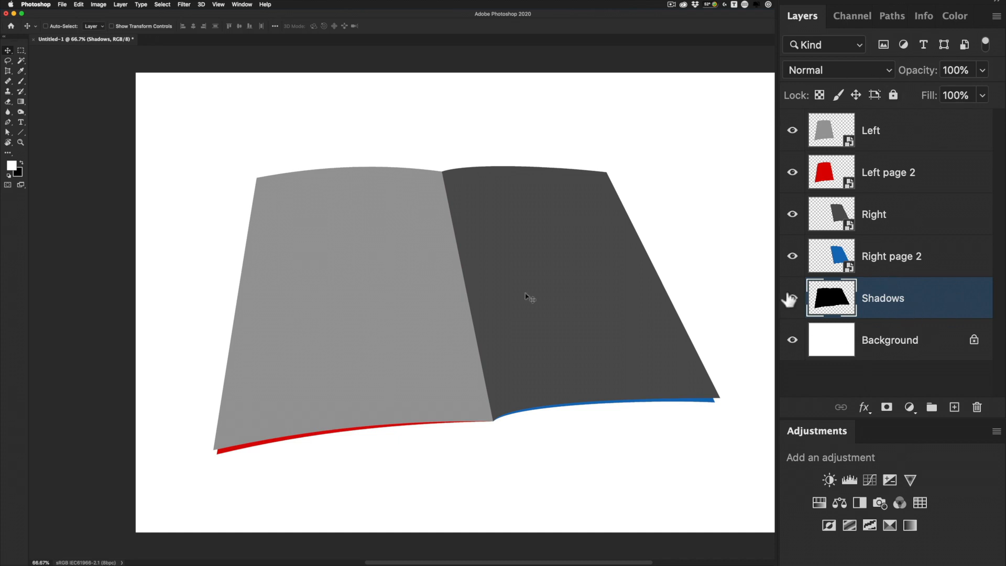
- Warp the Shadows layer so black extends past the right page's outer edge and below both pages, and apply the warp
key(super)
key(super+t)
click(391, 25)
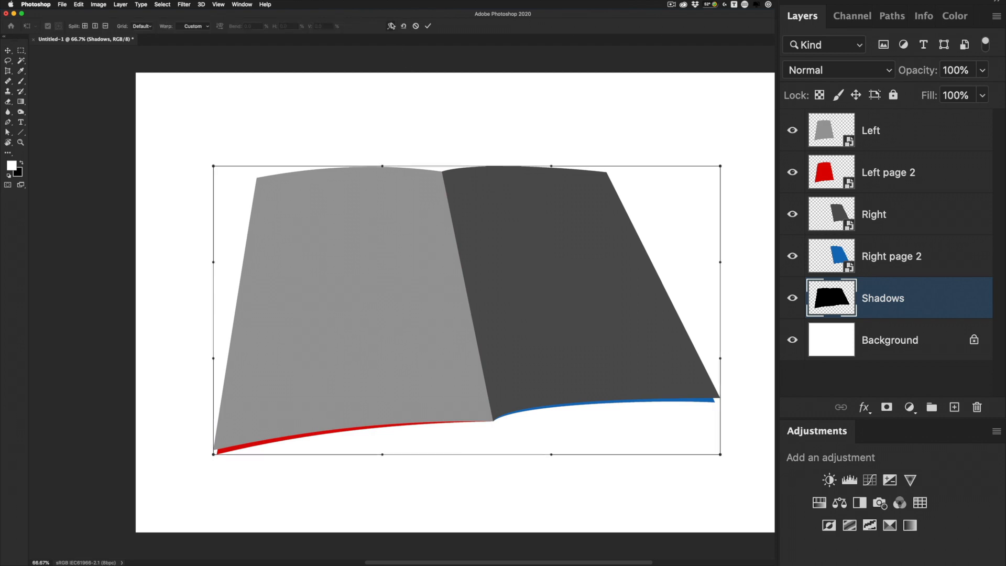
drag(648, 371, 661, 383)
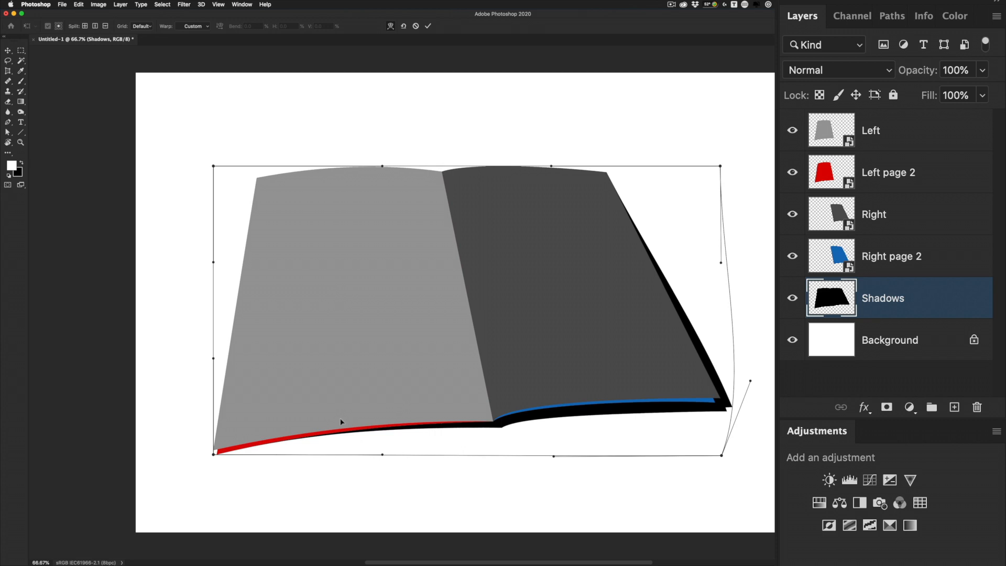
drag(371, 423, 370, 432)
key(Return)
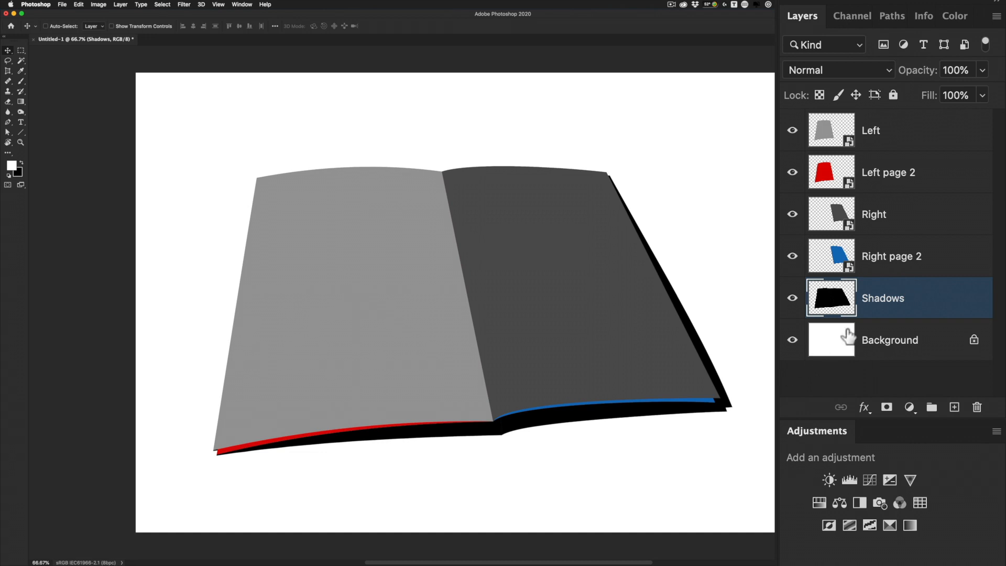
- Select the lower strip of the shadow with the Rectangular Marquee and warp its middle upward, closer to the spine
key(m)
drag(745, 458, 204, 354)
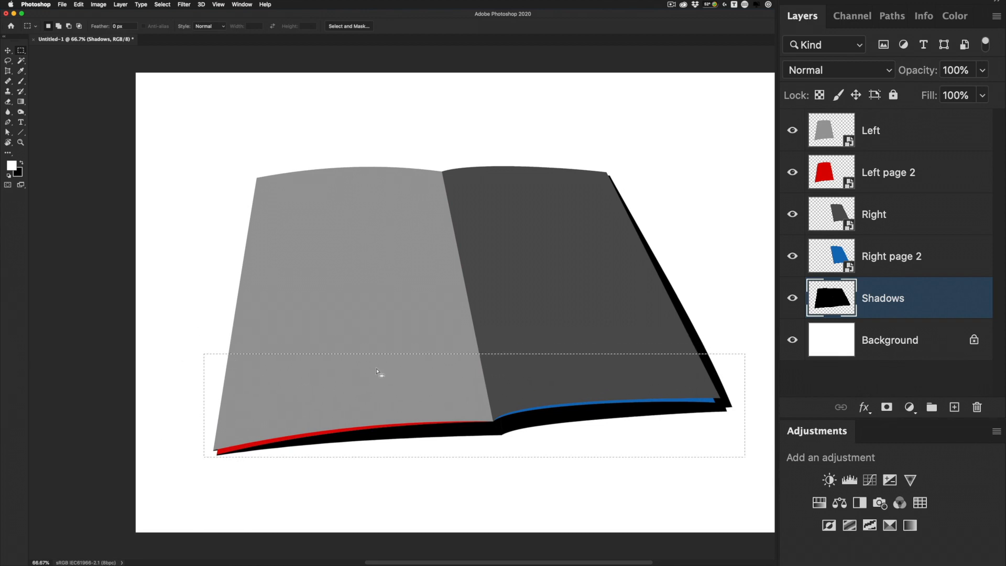
key(super+t)
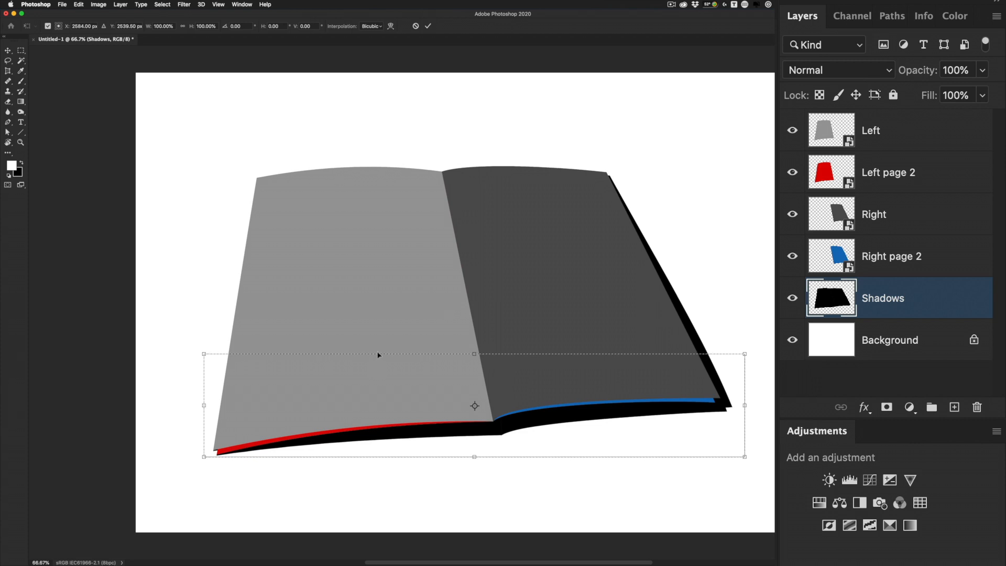
click(390, 25)
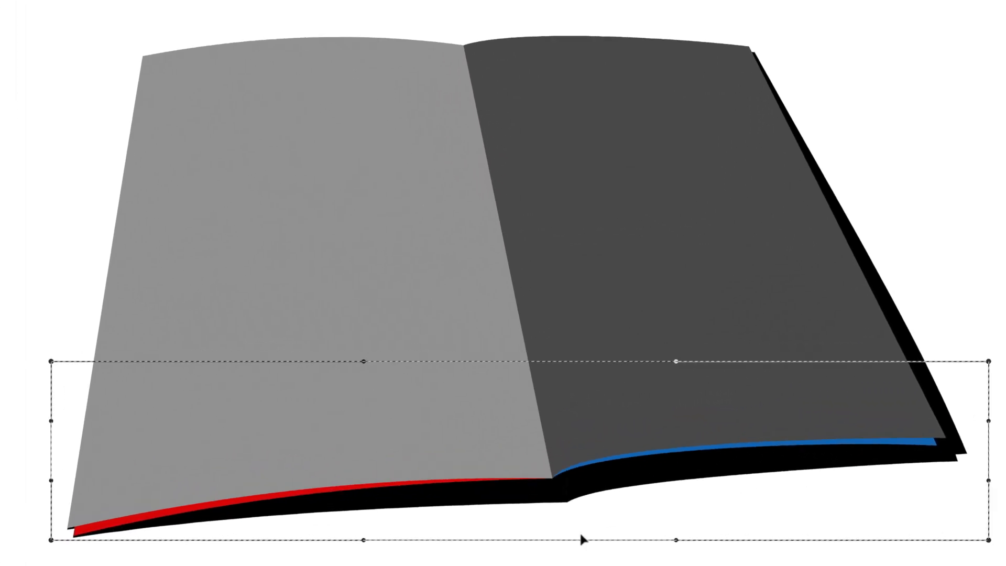
drag(510, 453, 508, 449)
drag(579, 527, 558, 501)
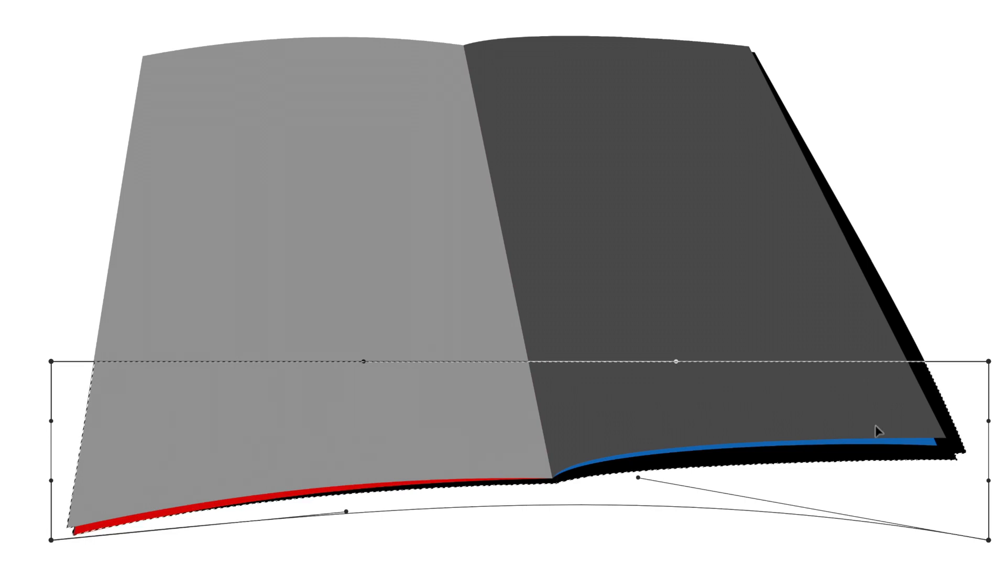
key(Return)
- Select the shadow's lower-left part, warp it downward to extend slightly below the left pages, and deselect
drag(5, 565, 552, 415)
key(ctrl+t)
click(226, 22)
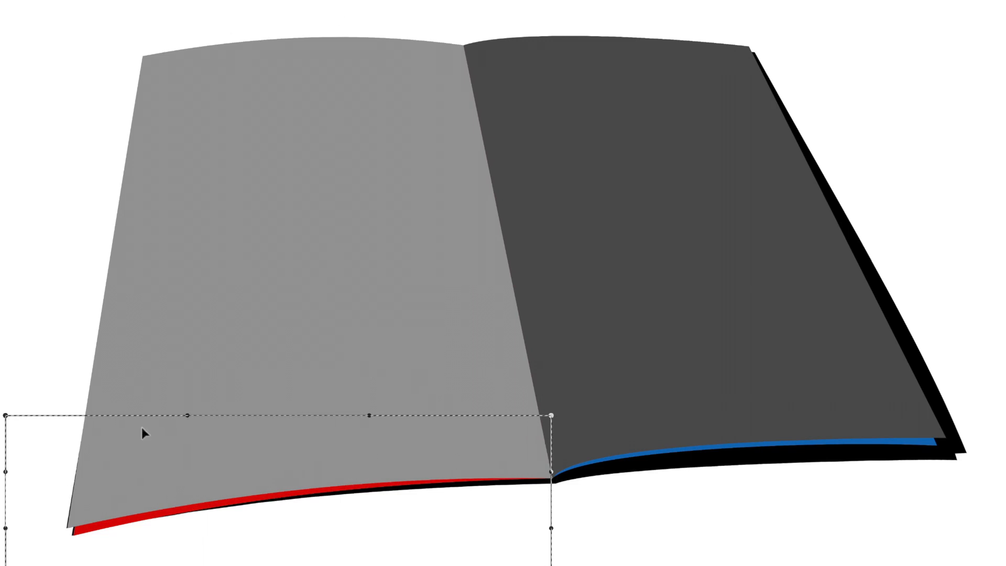
drag(110, 539, 111, 560)
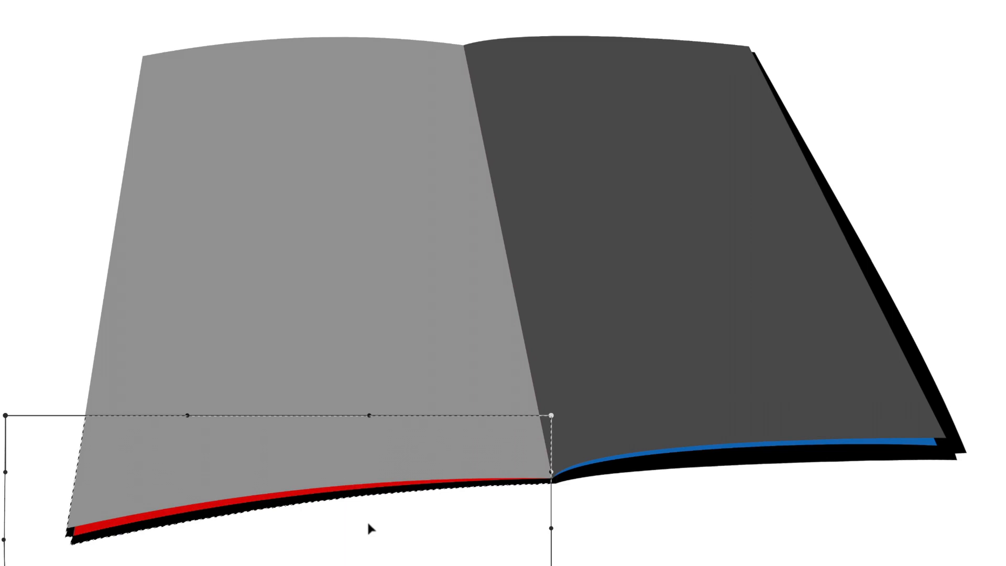
key(Return)
key(ctrl+d)
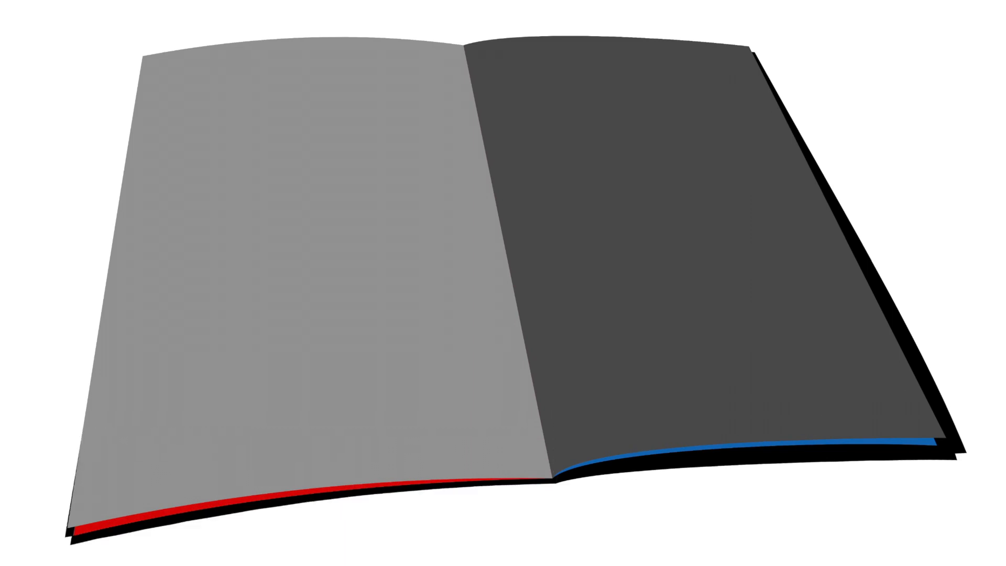
- Select the shadow's lower-right part and warp its bottom edge slightly upward toward the right pages
drag(991, 373, 553, 554)
key(ctrl+t)
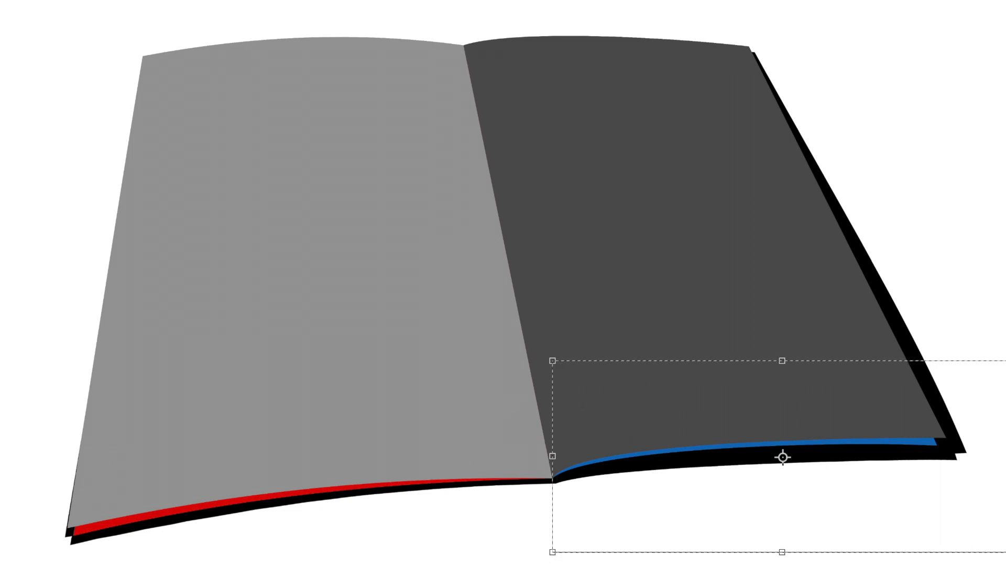
click(816, 420)
drag(756, 524, 754, 518)
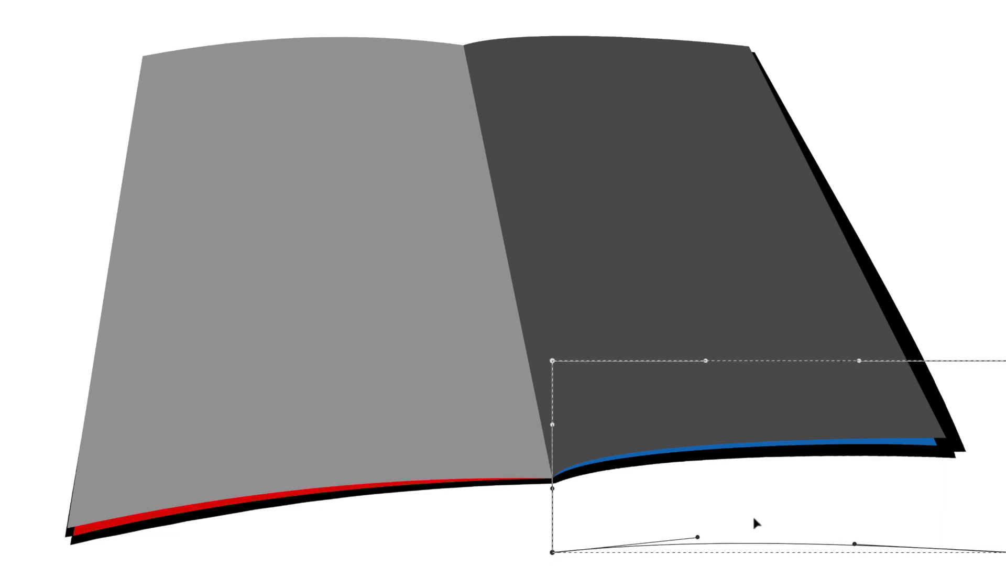
key(Return)
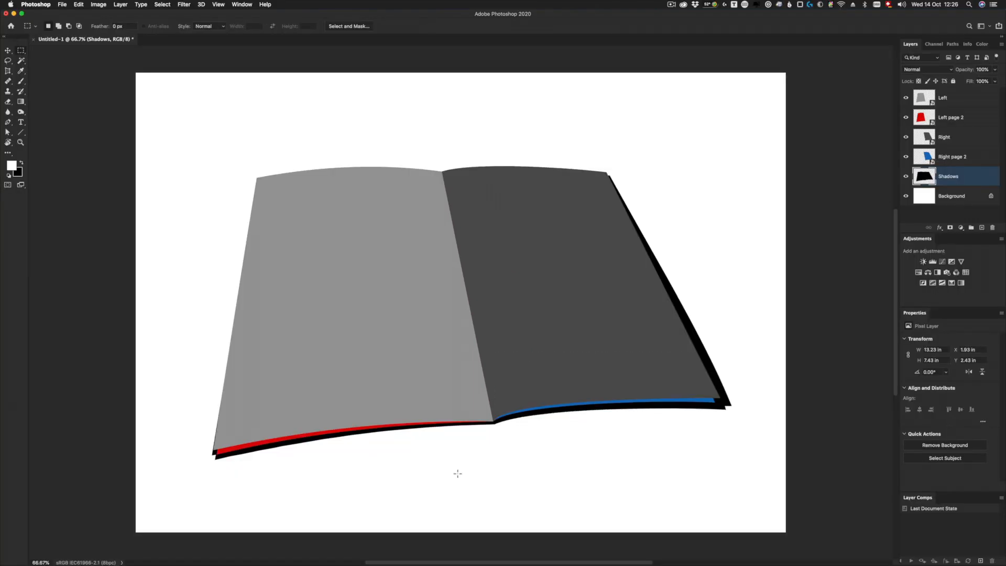
- Apply a Gaussian Blur with a radius of 44.4 pixels to the Shadows layer
click(183, 4)
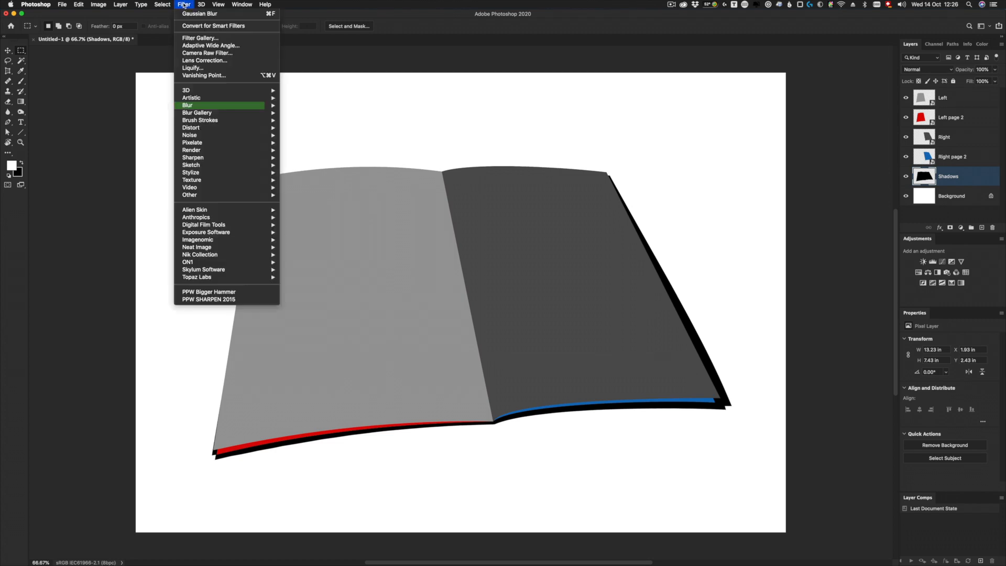
mouse_move(204, 108)
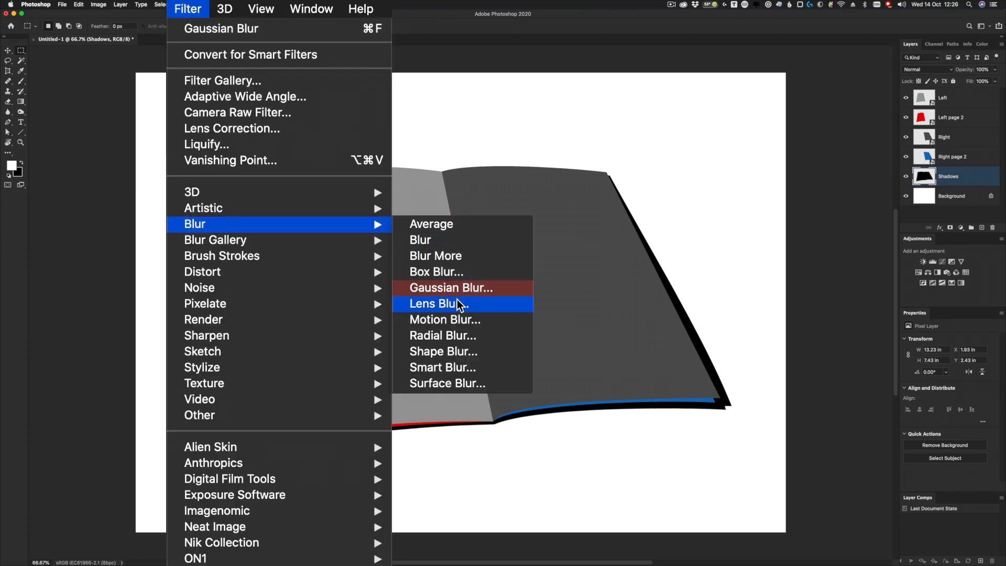
click(454, 287)
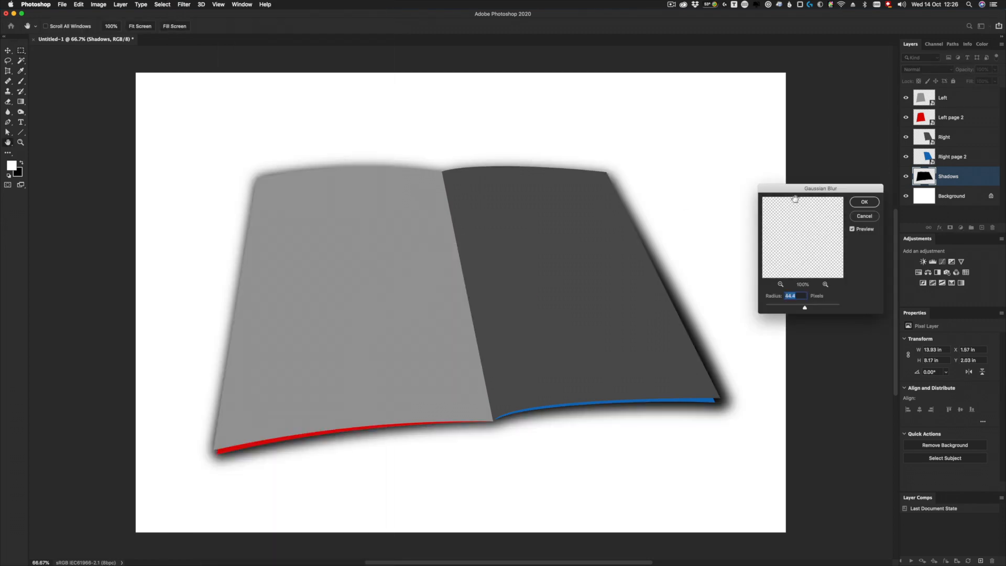
click(863, 202)
- Move the blurred shadow slightly down and to the right, set its opacity to 20%, and compare the spread with and without it
click(8, 51)
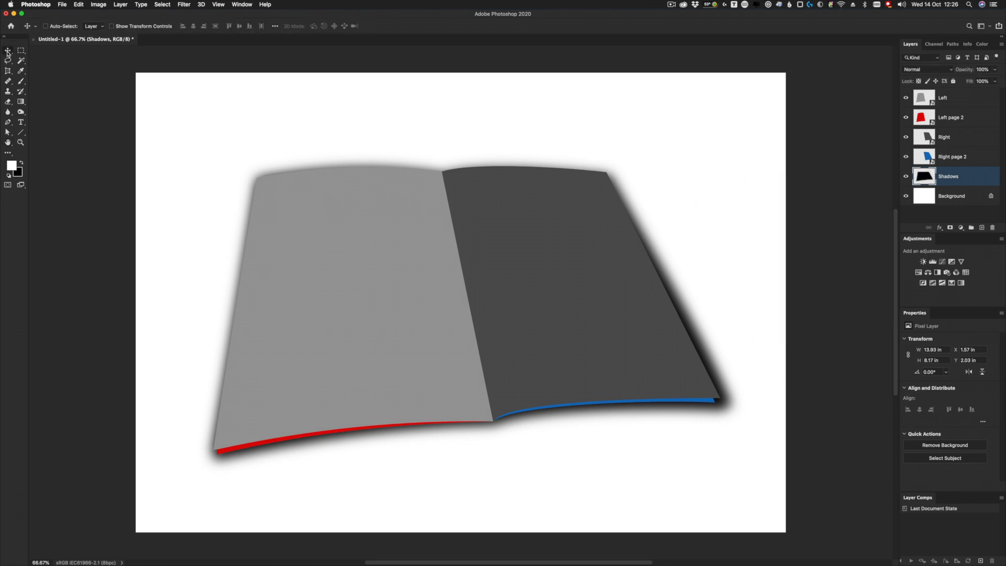
drag(427, 204, 433, 212)
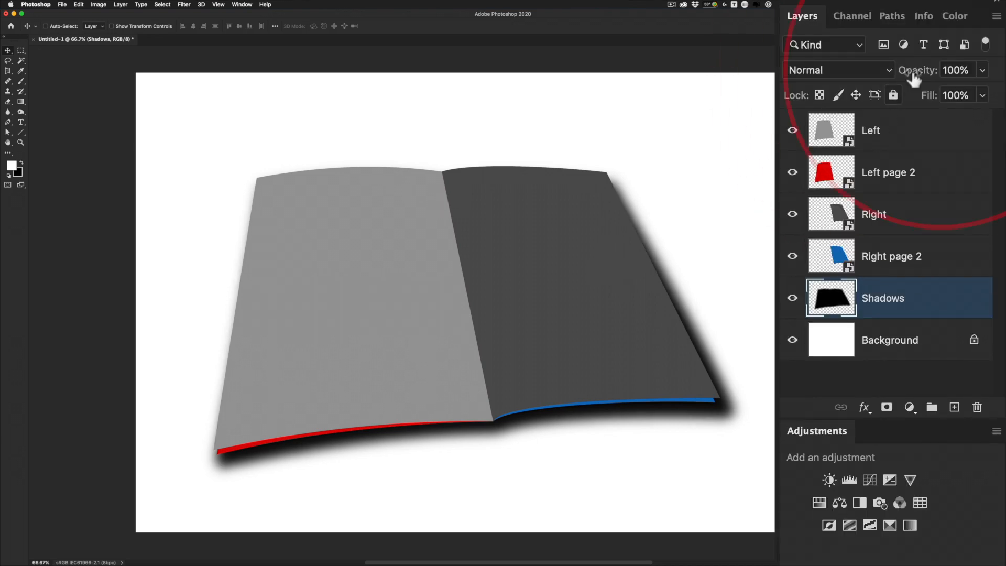
click(949, 72)
text(20)
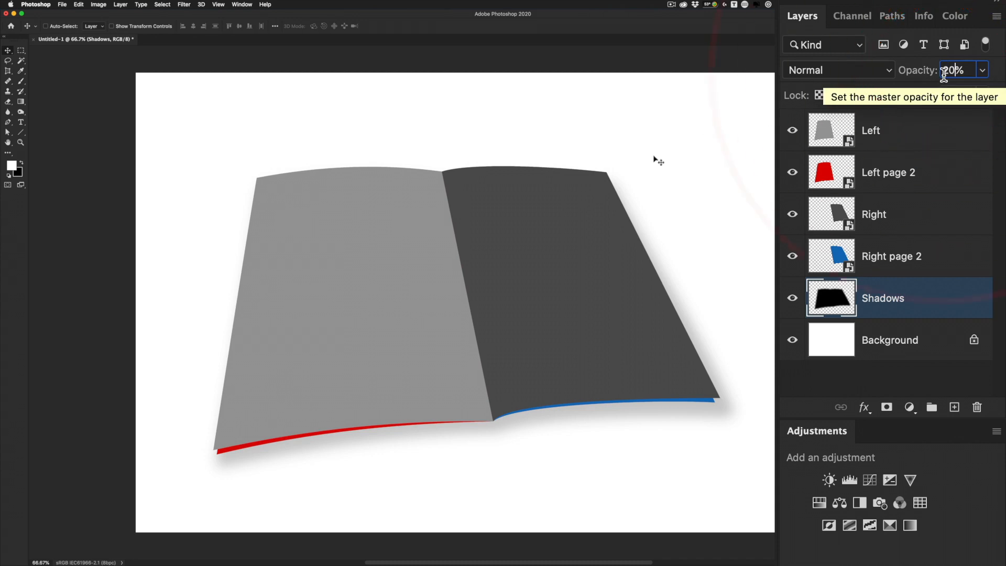
key(Return)
click(792, 298)
click(791, 298)
click(792, 298)
click(791, 299)
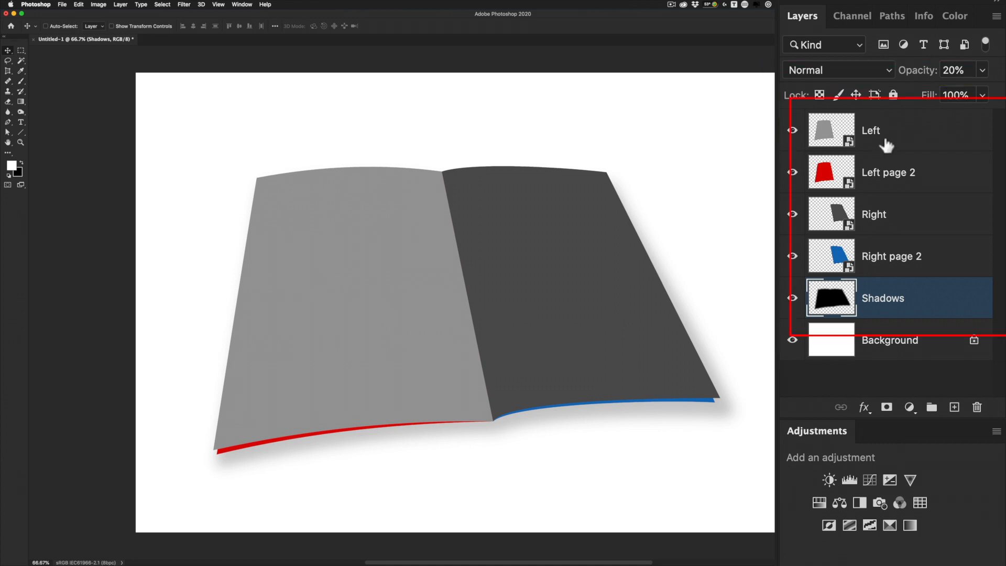
- Group the four page layers and the Shadows layer, and name the group Composite
shift+click(908, 127)
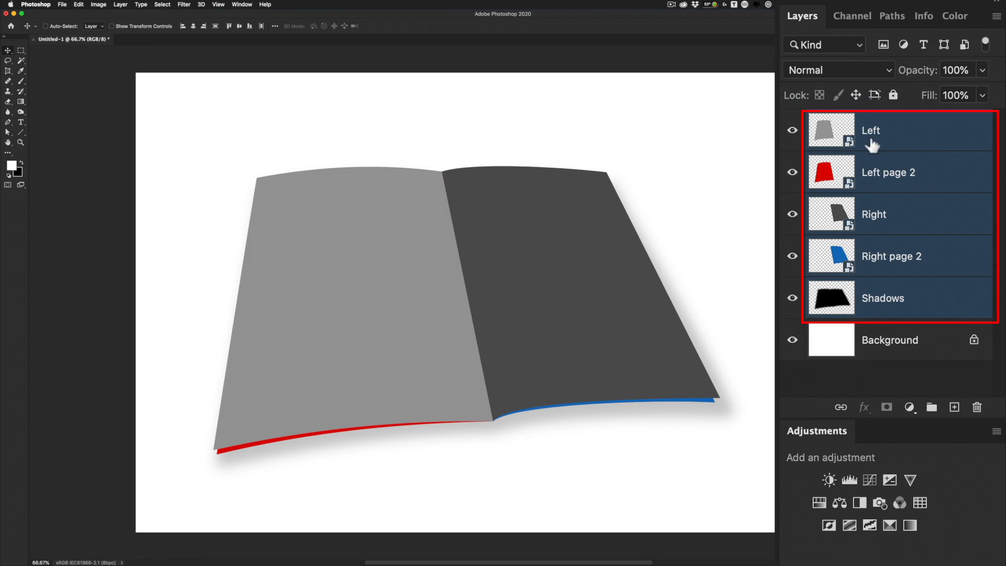
shift+click(932, 410)
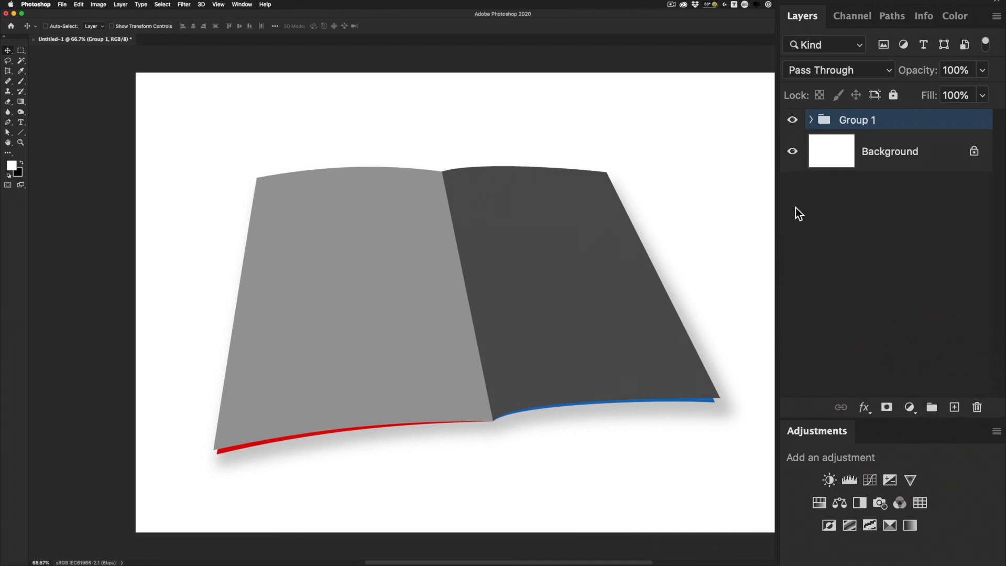
double_click(857, 120)
text(Composite)
key(Return)
- Duplicate the four page smart objects in the Composite group and place the copies above the group
click(811, 120)
click(844, 152)
shift+click(843, 278)
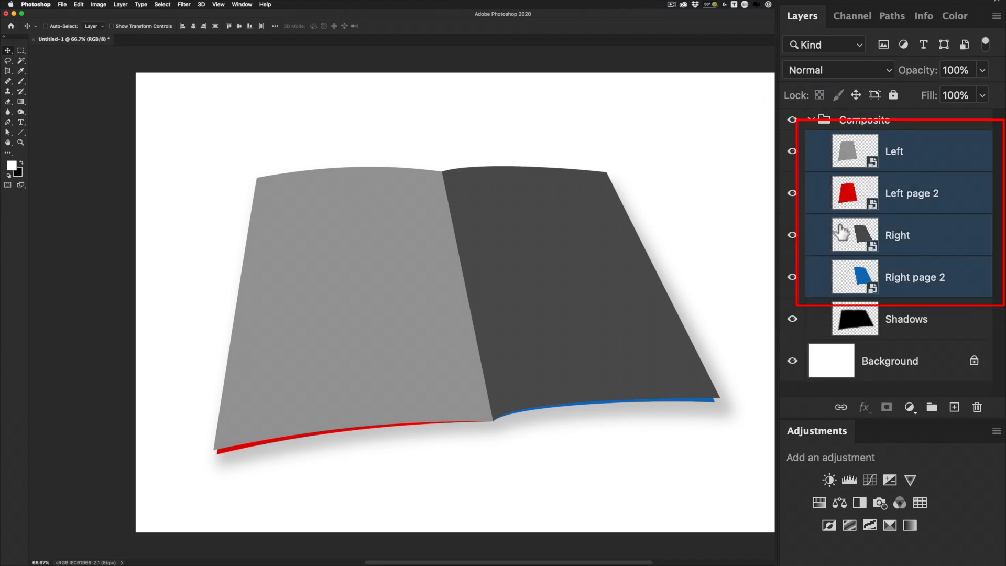
click(858, 144)
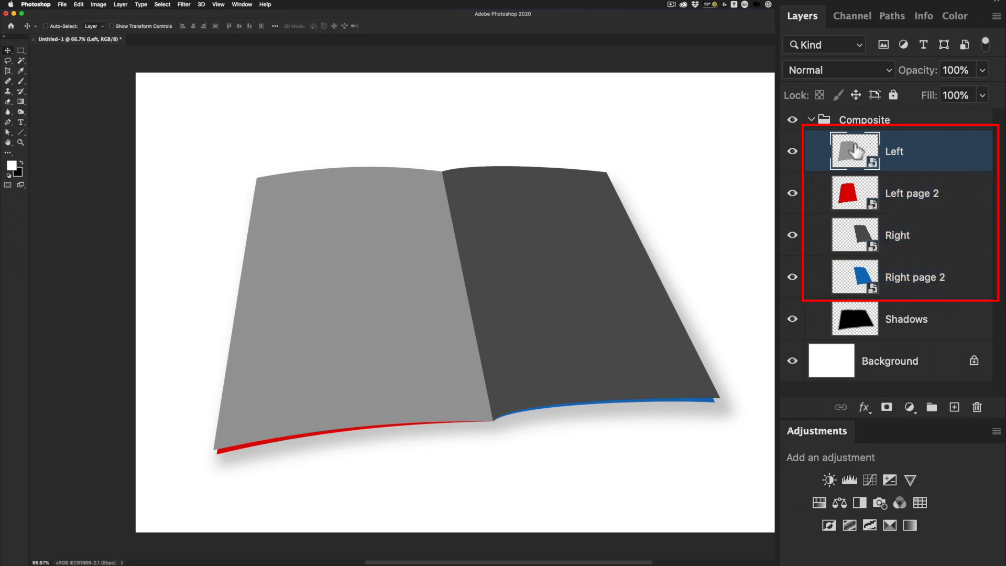
shift+click(860, 282)
key(super+j)
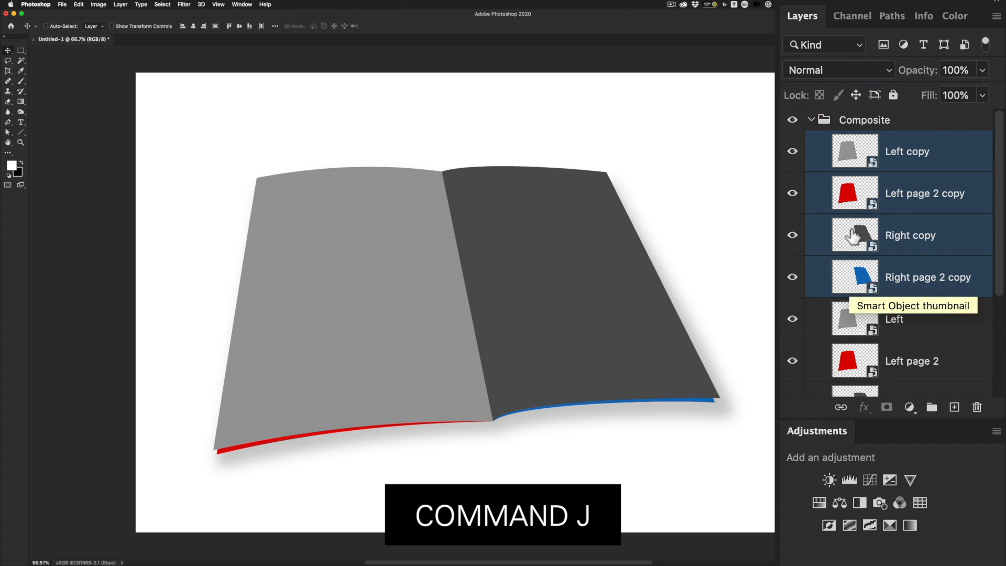
drag(853, 287, 854, 114)
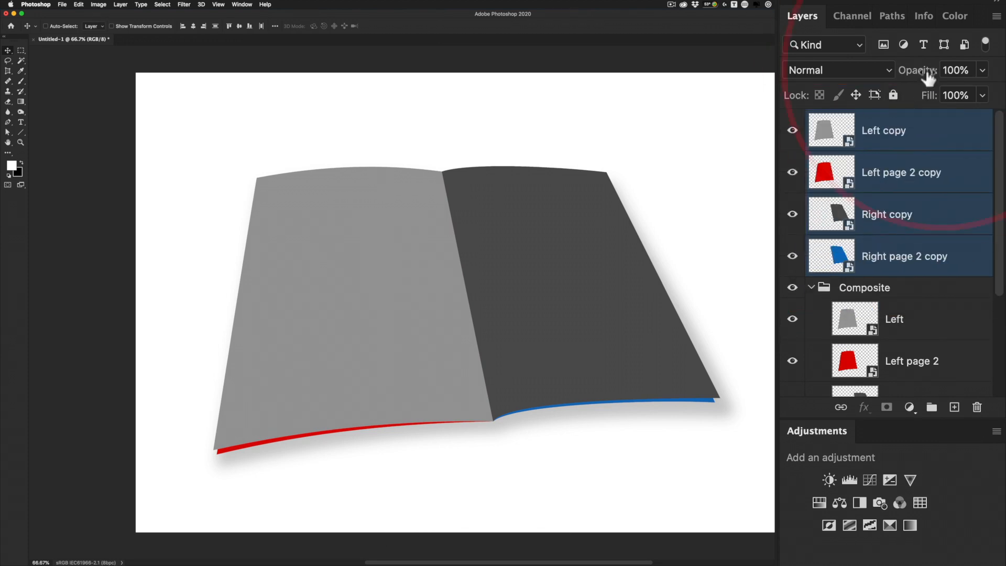
- Set the opacity of the four page copies to 0% and hide them
drag(927, 76, 730, 86)
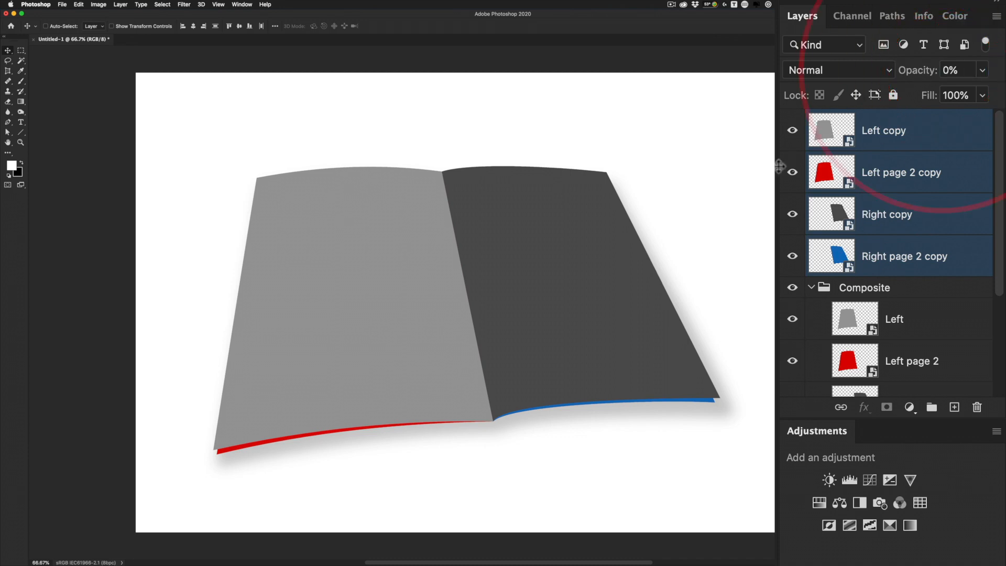
click(793, 132)
click(791, 215)
click(792, 257)
click(854, 320)
click(821, 139)
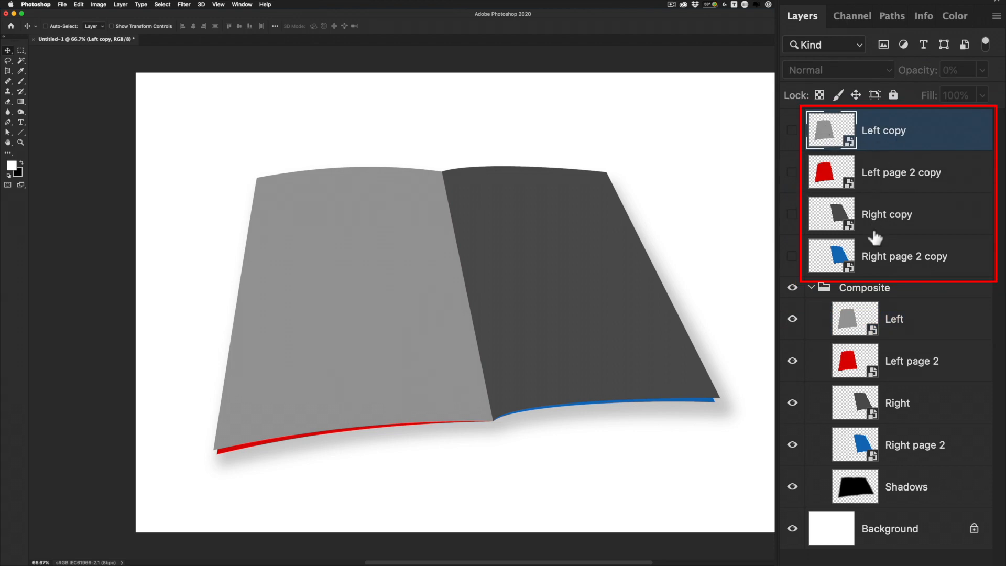
click(857, 322)
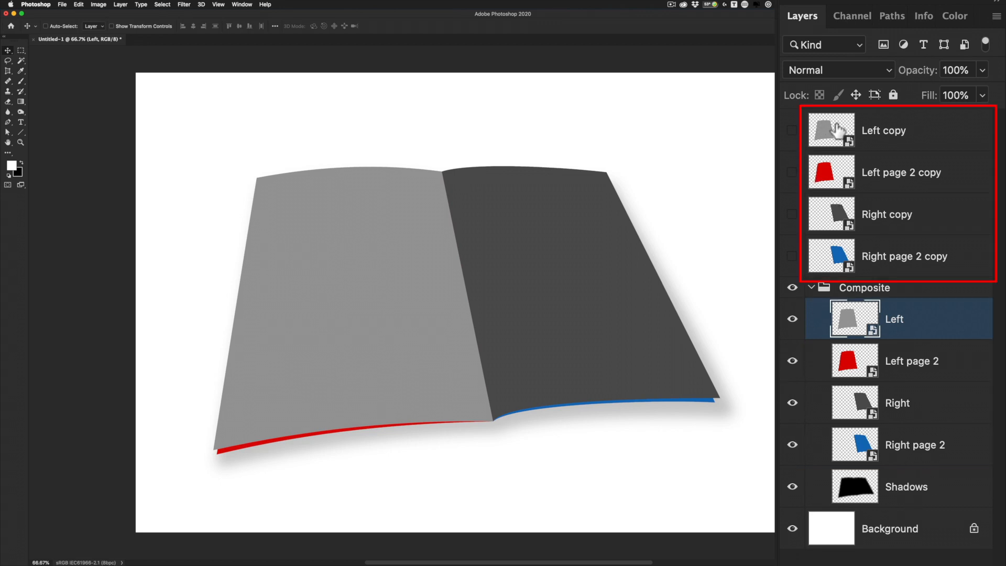
- Collapse the Composite group and rename the two left page copies "Replace with Left Page" and "Replace with L Page 2"
click(812, 288)
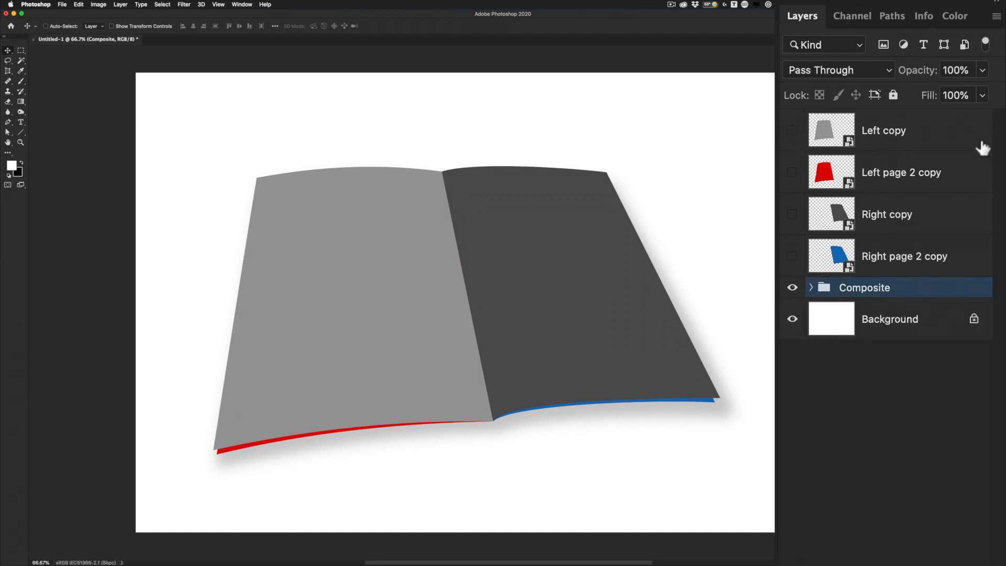
double_click(893, 129)
text(Replace )
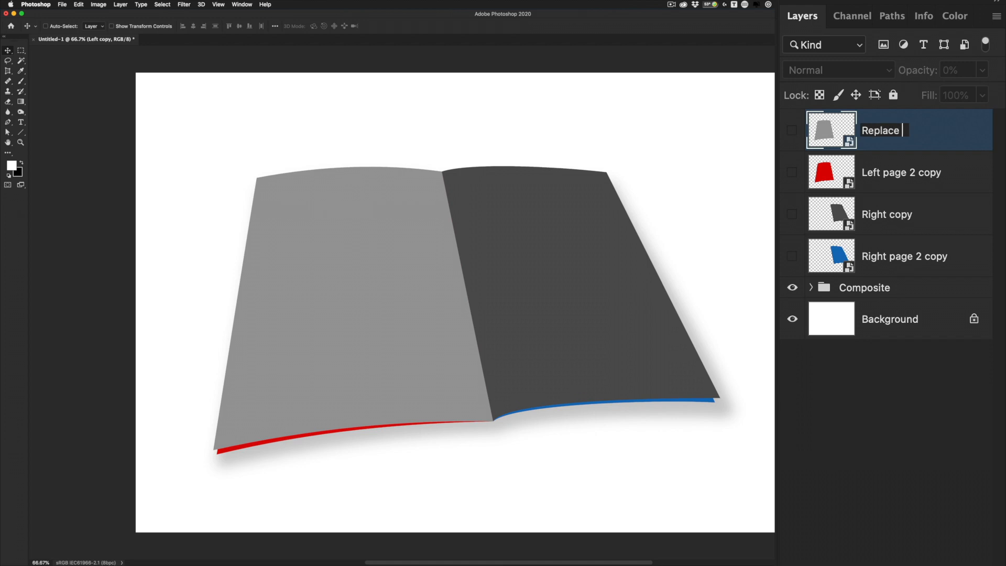
text(with Left Page)
key(Return)
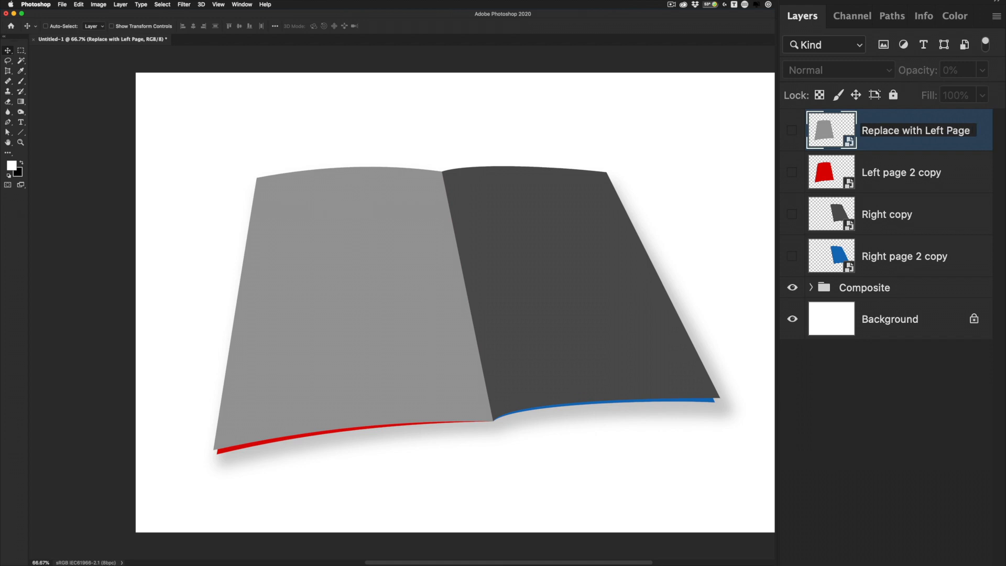
double_click(885, 172)
text(Replace)
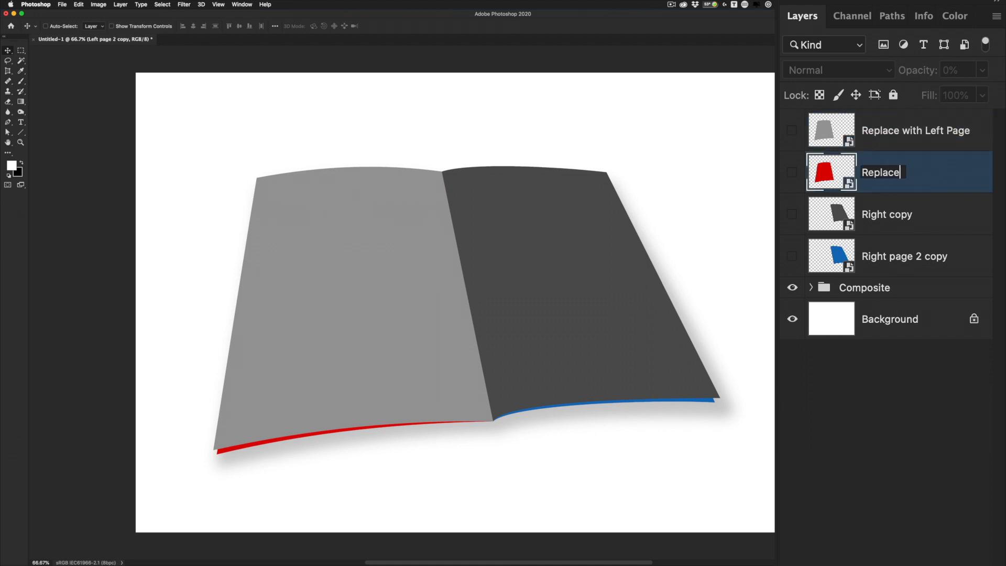
text( with L Page 2)
key(Return)
- Rename the two right page copies "Replace with Right Page" and "Replace with R Page 2"
double_click(878, 215)
text(Replace with)
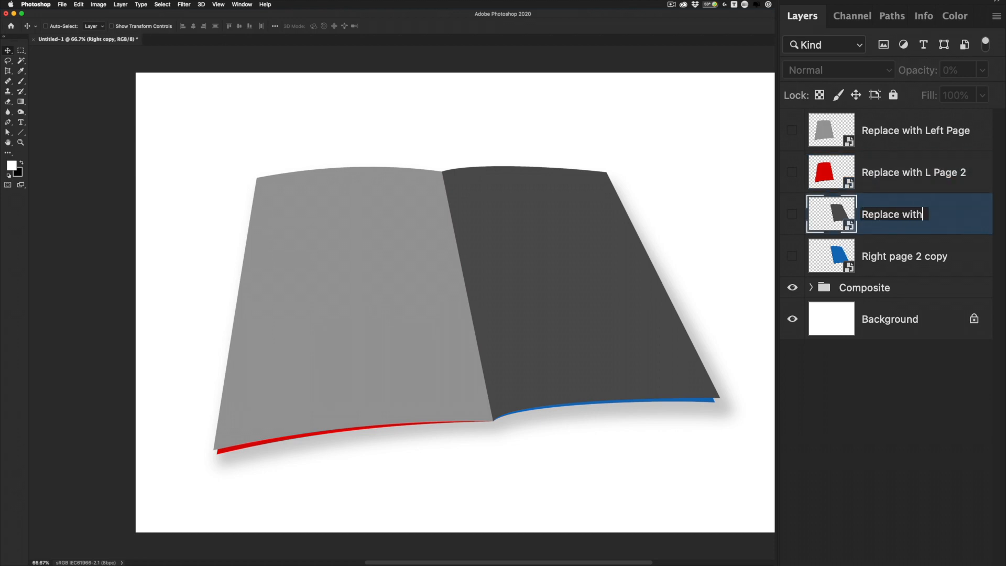
text( Right Page)
key(Return)
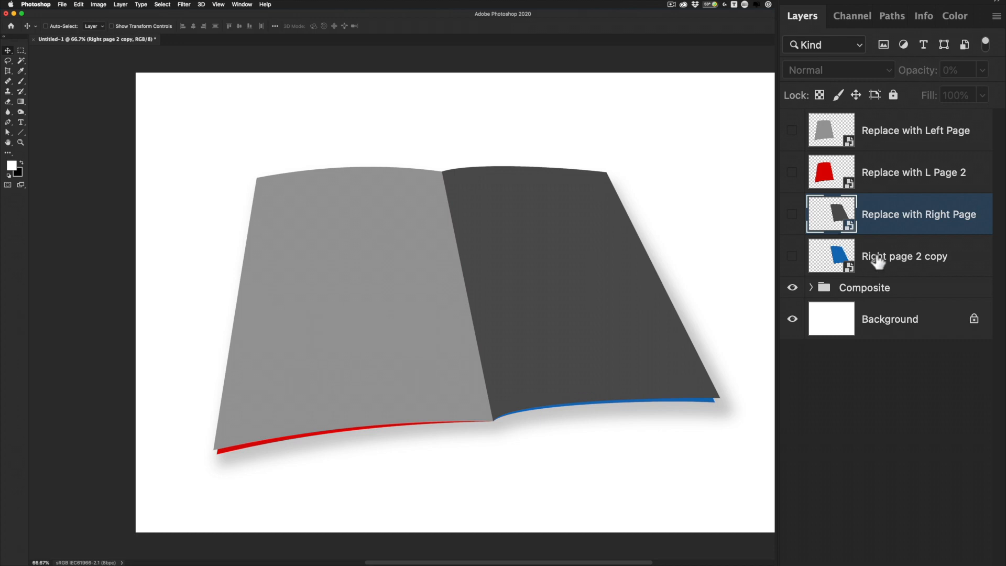
double_click(874, 255)
text(Replace with )
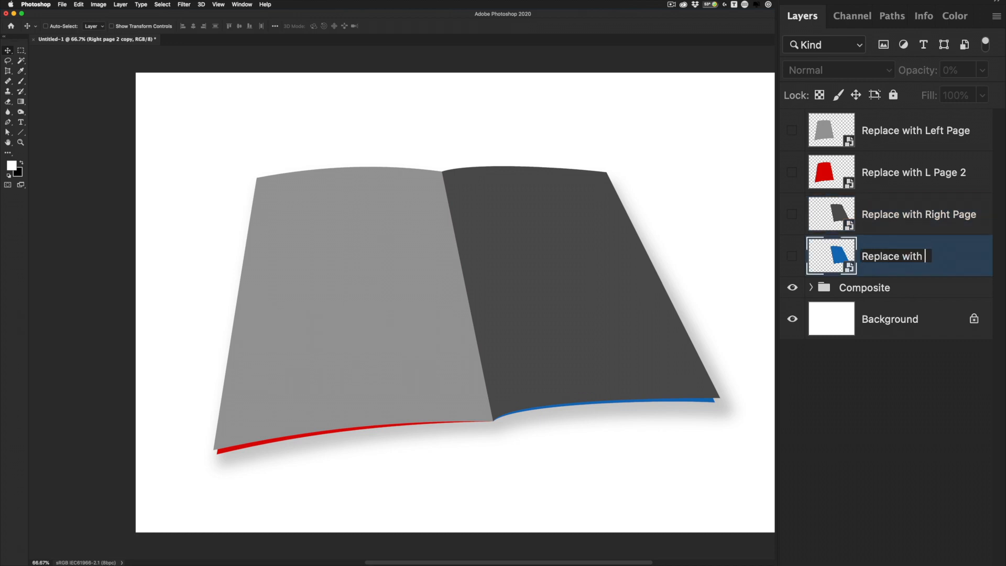
text(R Page 2)
key(Return)
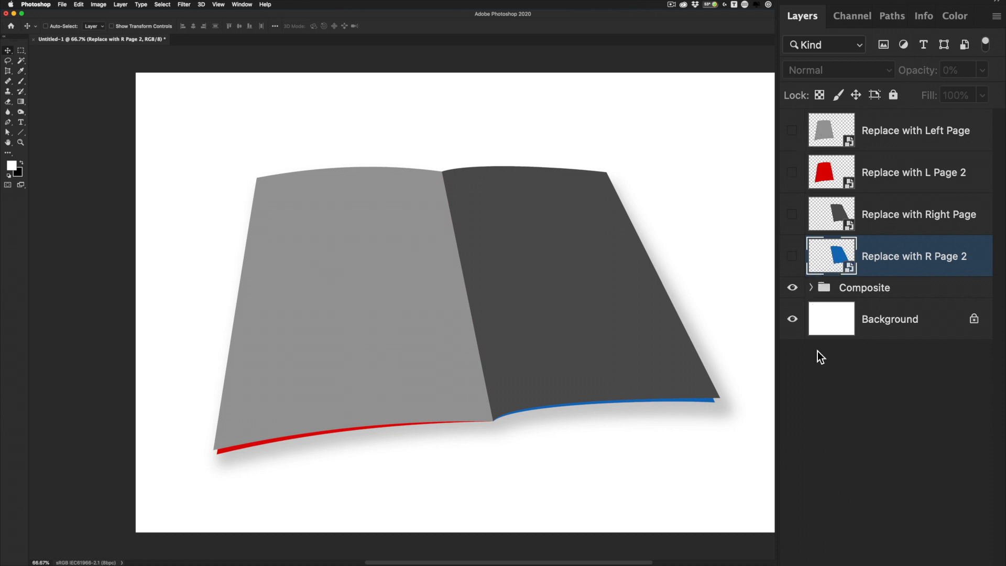
- Open the Left smart object from the Composite group, fill it with white, and close it with changes saved
click(811, 288)
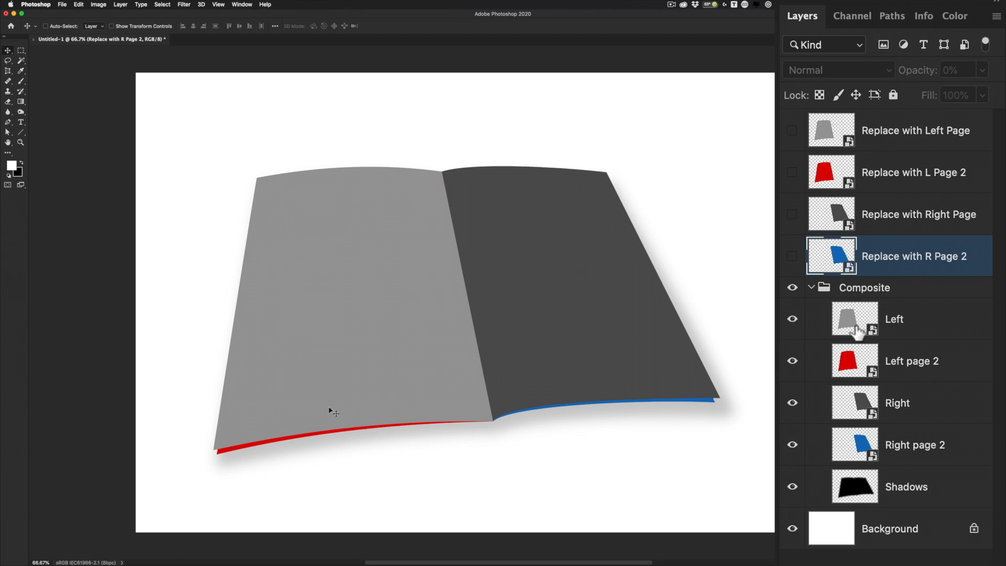
double_click(855, 319)
click(22, 163)
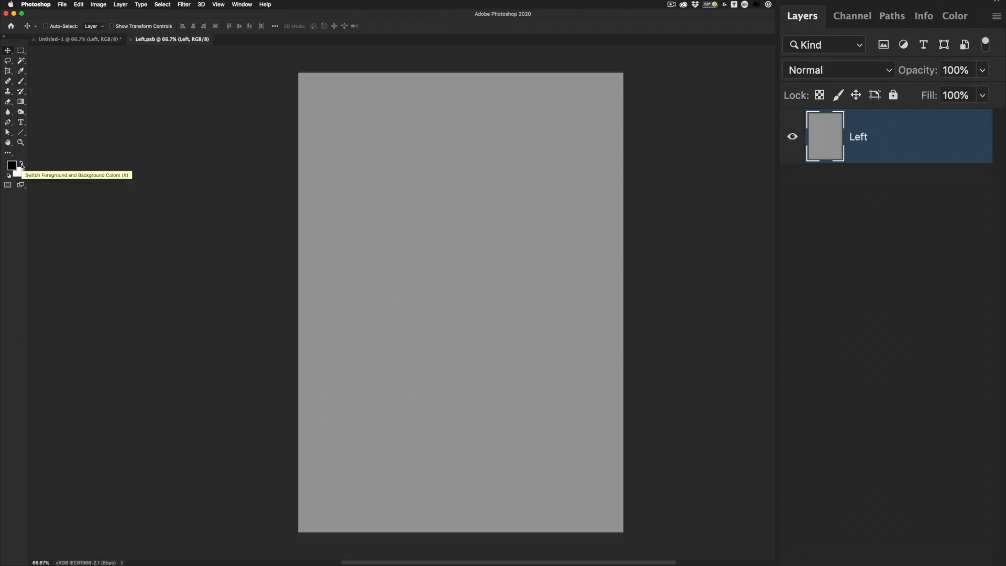
key(super+BackSpace)
key(super+w)
key(Return)
- Fill the Left page 2, Right and Right page 2 smart objects with white, saving and closing each
double_click(854, 362)
key(super+BackSpace)
key(super+w)
key(Return)
double_click(854, 403)
key(super+BackSpace)
key(super+w)
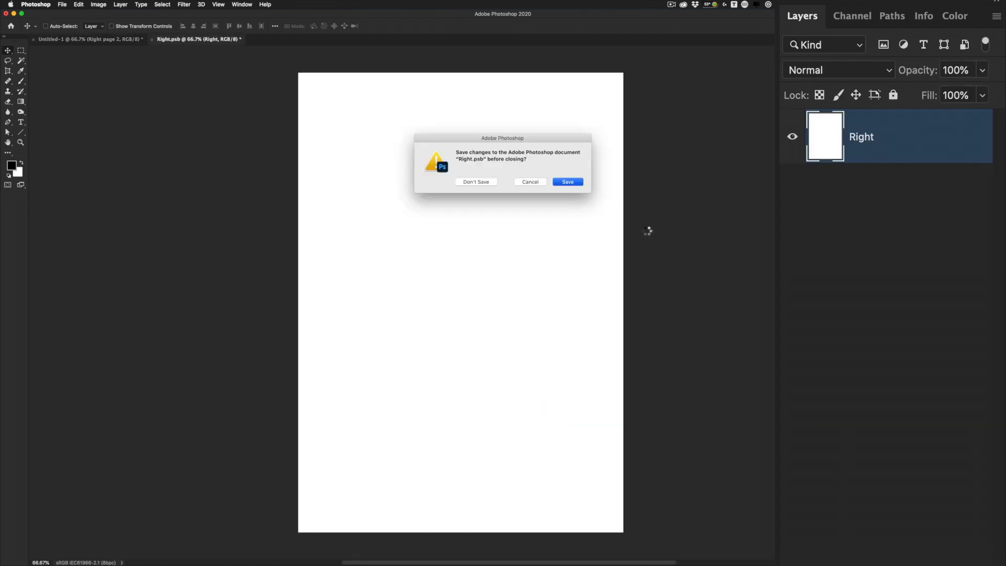
key(Return)
- Hide Left page 2, Right and Right page 2, and add a new layer named "Middle Shadow L" above Left
click(861, 330)
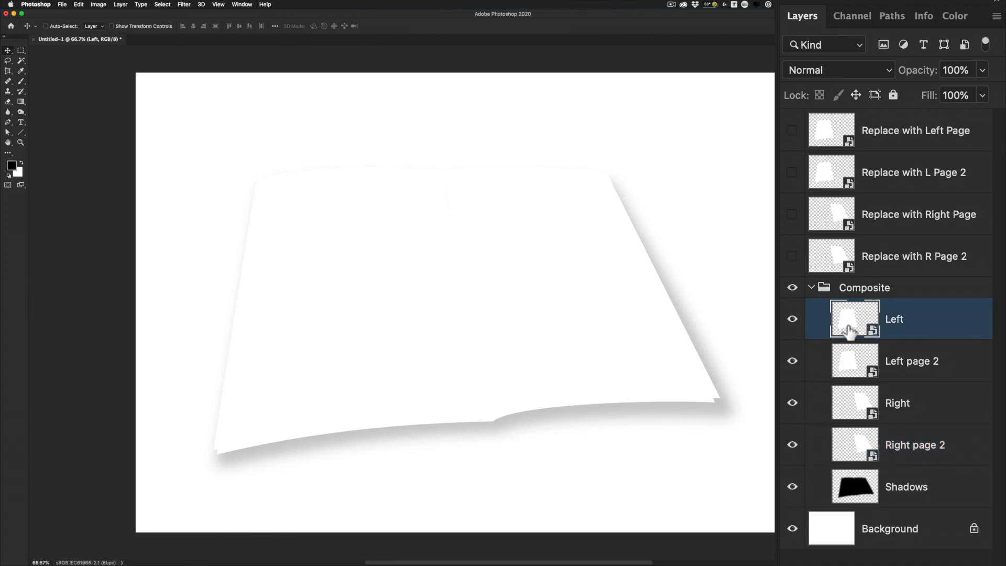
drag(792, 362, 793, 452)
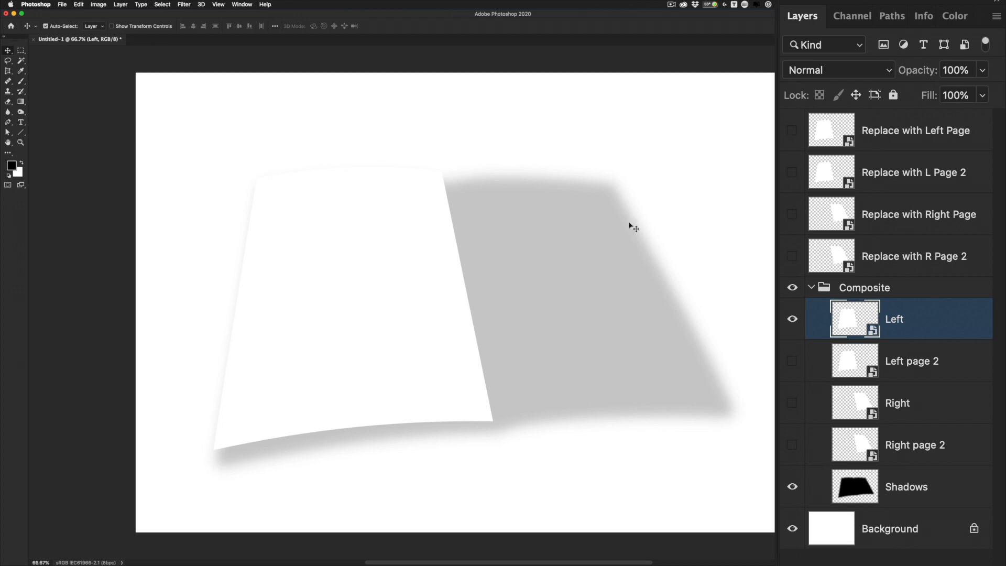
key(super+shift+n)
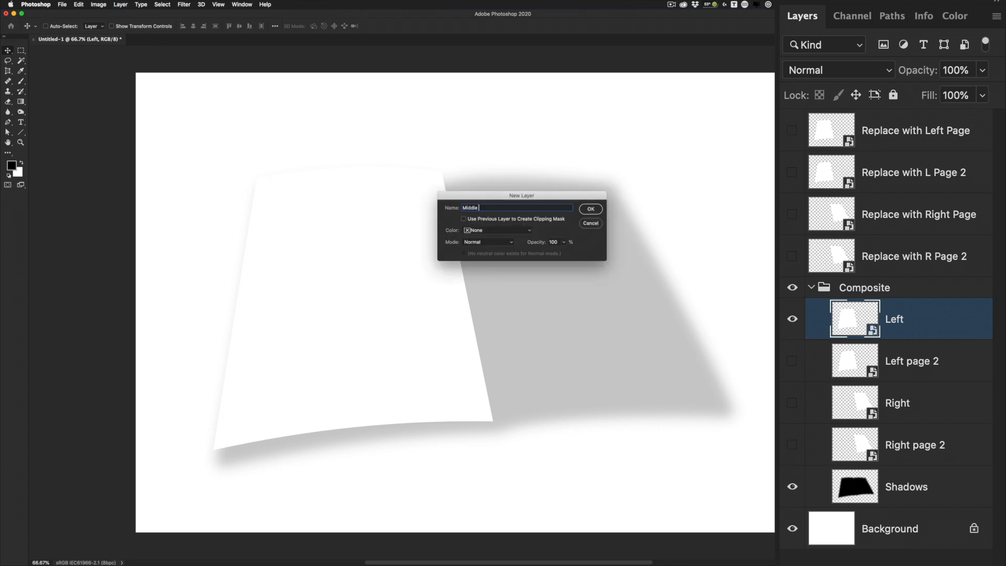
text(Middle Shadow R)
key(BackSpace)
text(L)
key(Return)
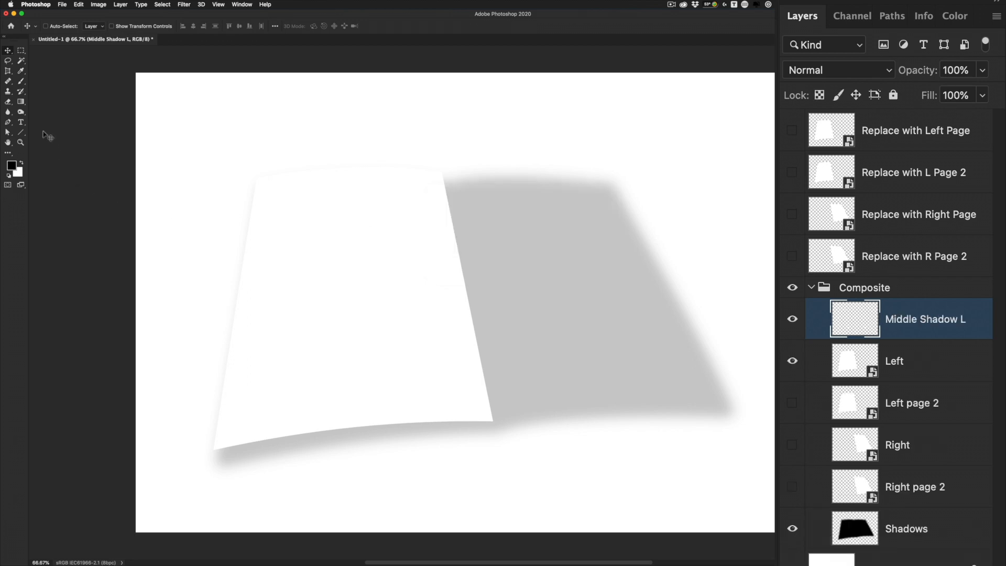
- Draw a short black Foreground to Transparent gradient on Middle Shadow L, from just right of the spine leftward, perpendicular to the spine
click(21, 101)
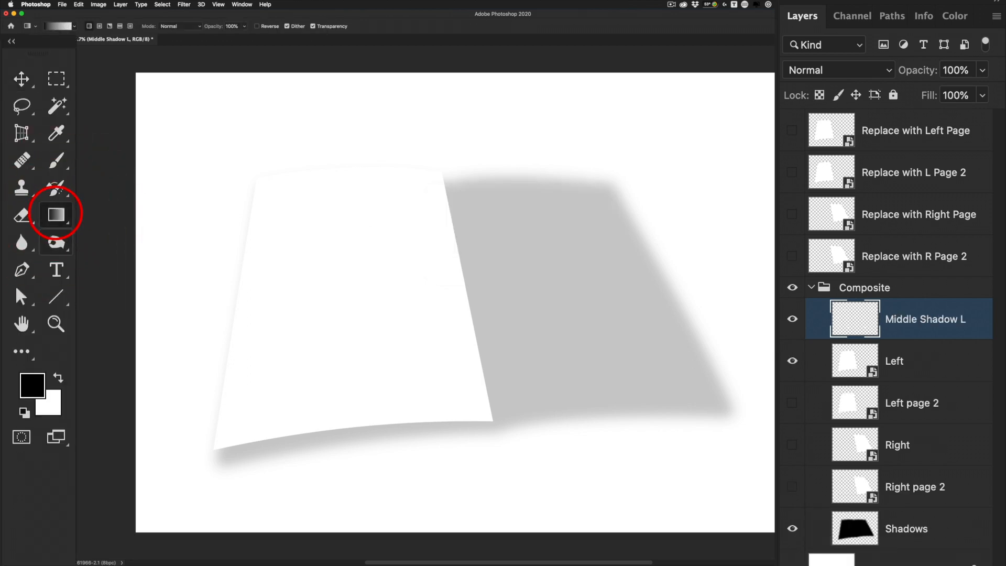
click(61, 27)
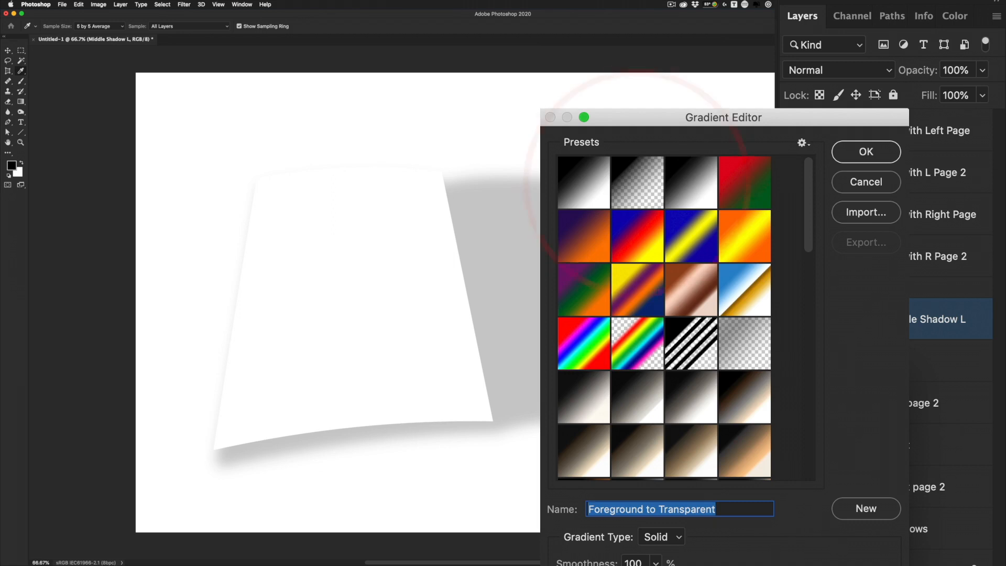
click(866, 152)
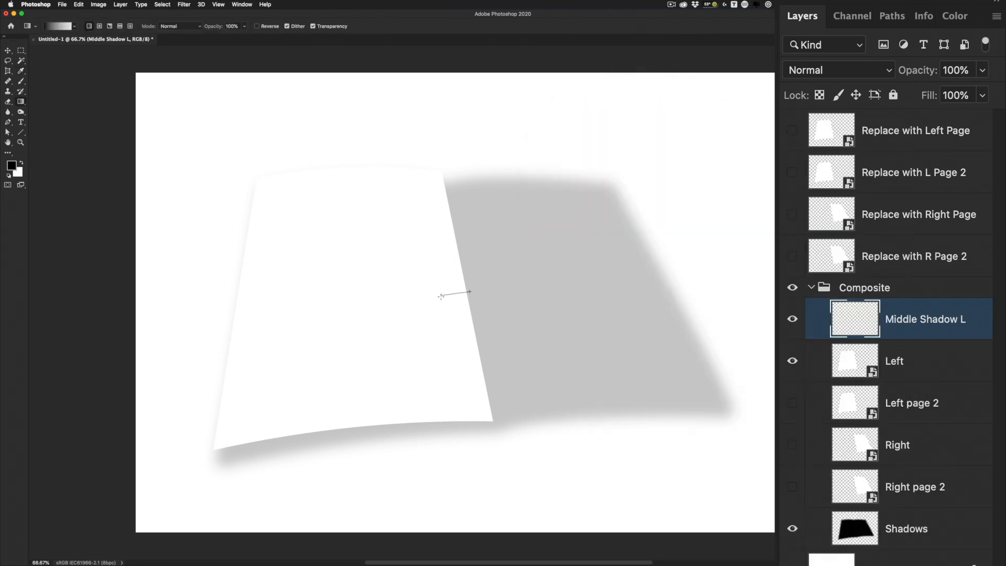
drag(471, 292, 442, 297)
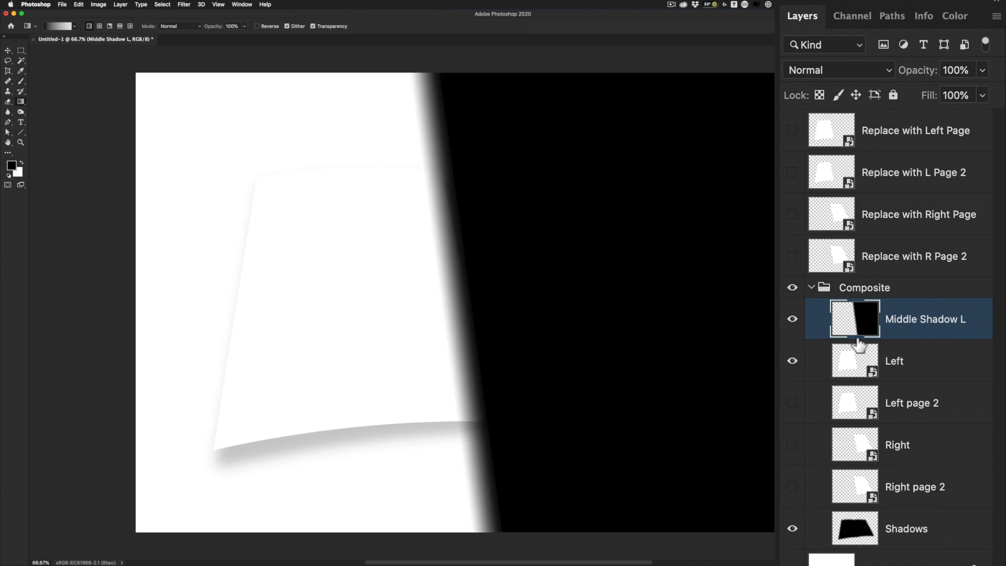
- Clip Middle Shadow L to the Left layer and rotate the gradient slightly so it runs parallel to the spine
alt+click(905, 338)
alt+click(907, 338)
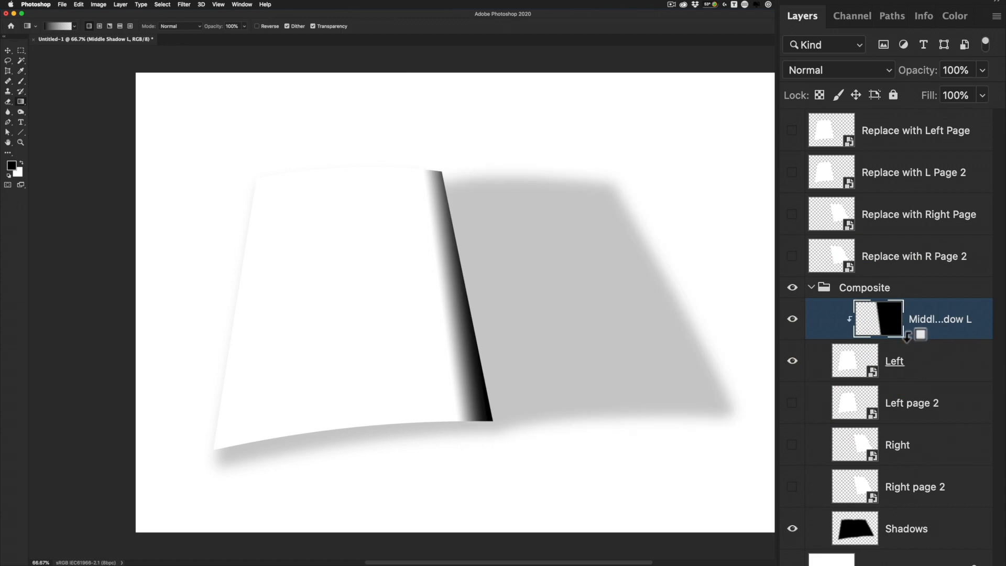
key(v)
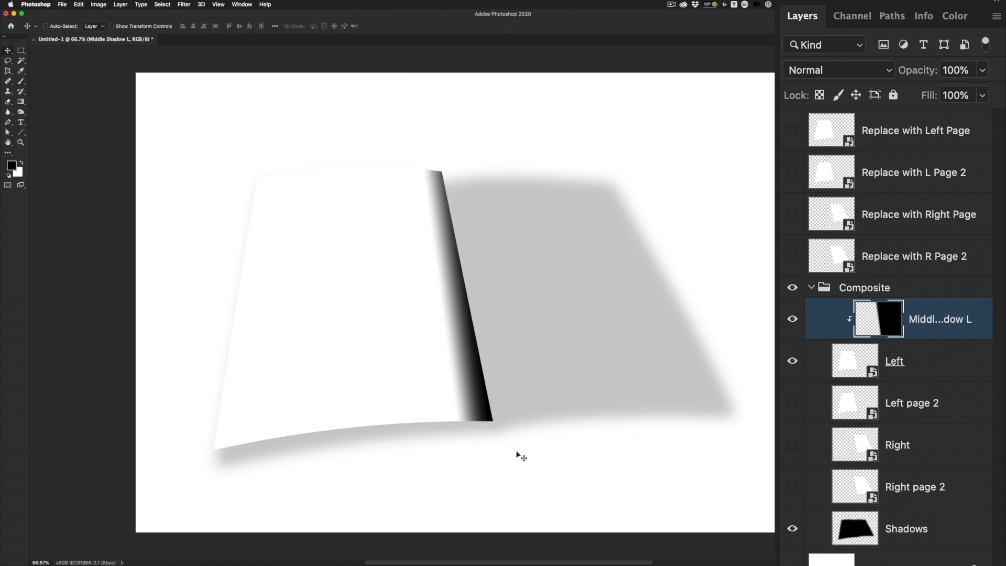
key(ctrl+t)
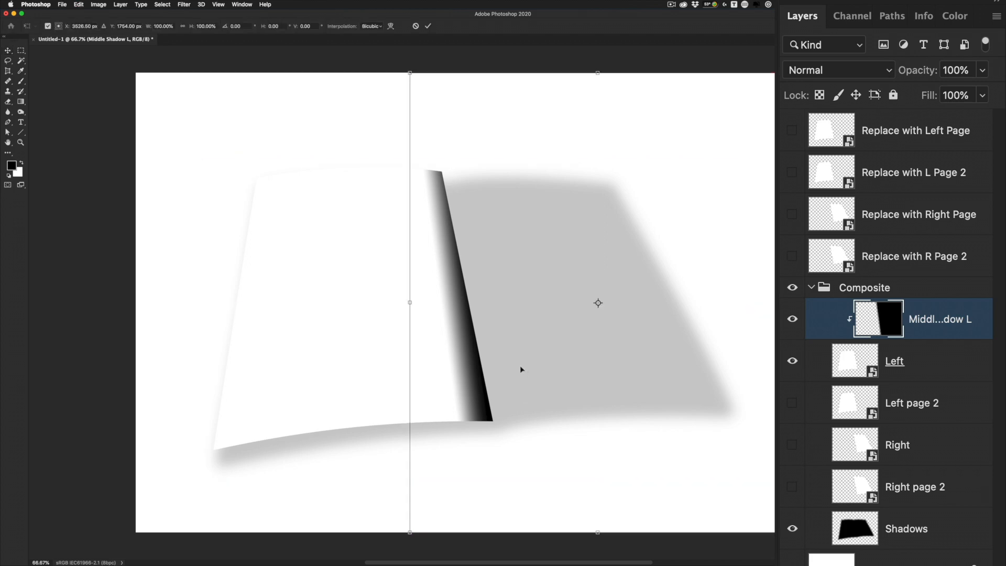
drag(347, 240, 345, 251)
key(Return)
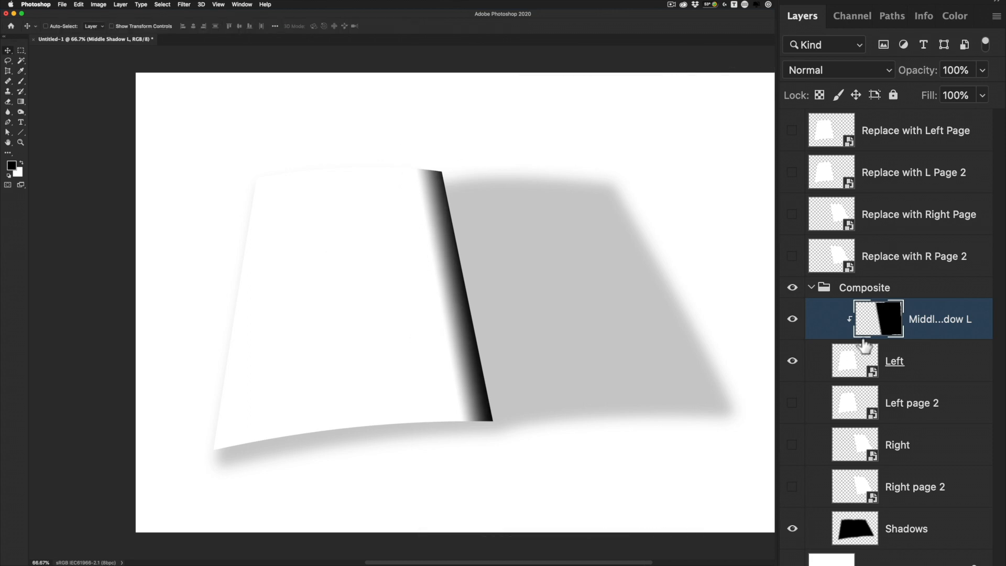
- Set Middle Shadow L to Multiply blend mode at 39% opacity
click(815, 68)
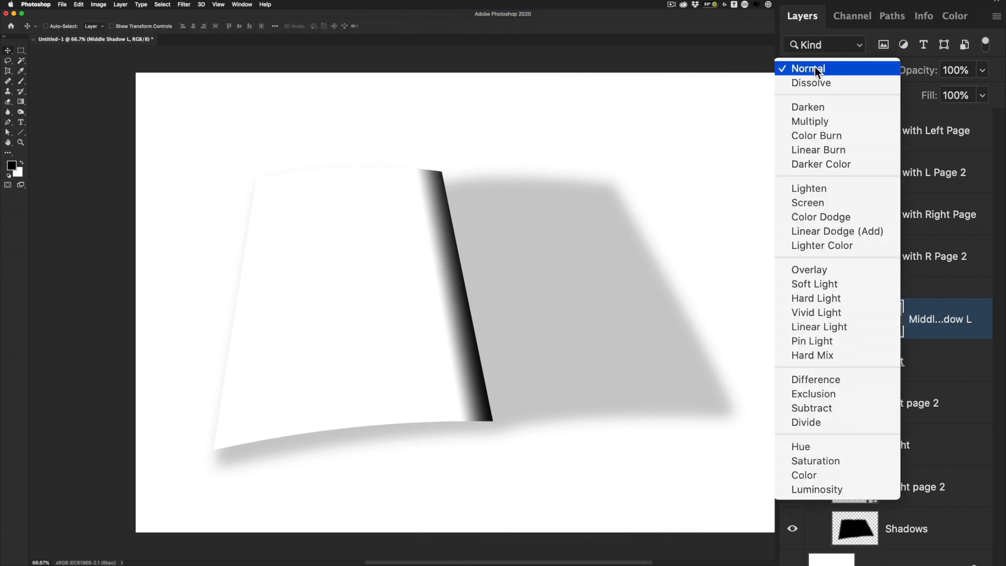
click(814, 121)
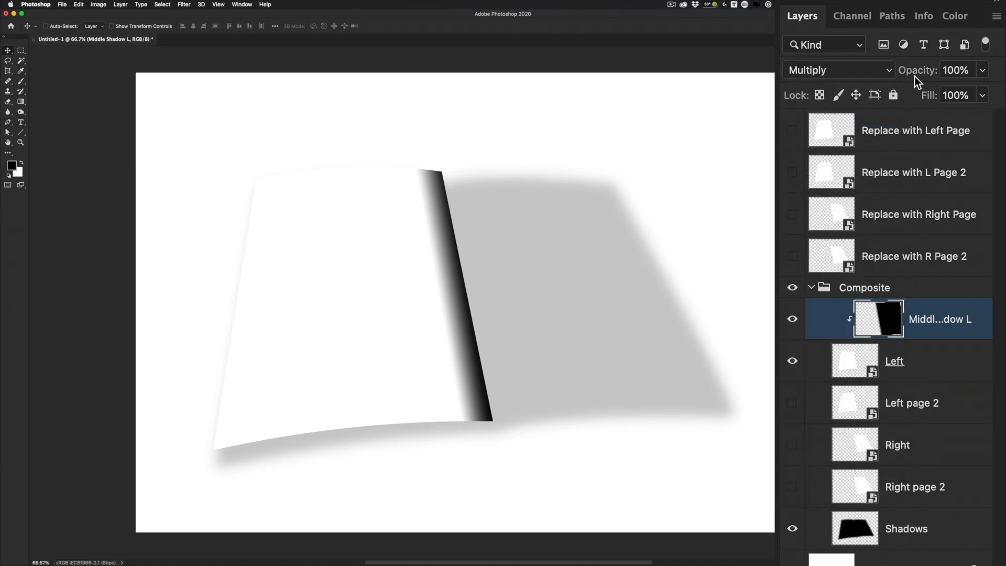
drag(918, 76, 876, 78)
key(Return)
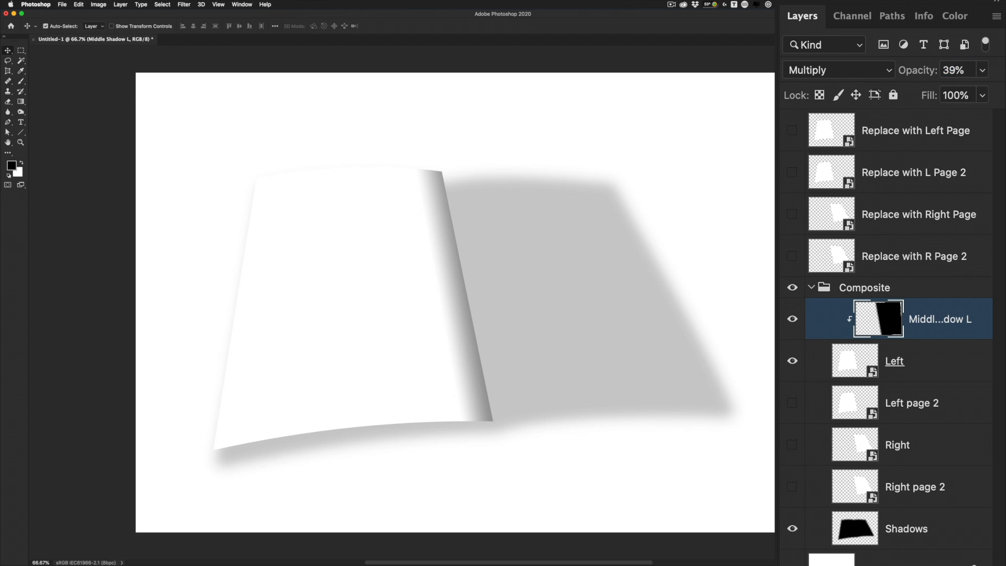
- Add a layer named "Middle Shadow L 2", draw a very short black-to-transparent gradient at the spine, and clip it to Left
key(super+shift+n)
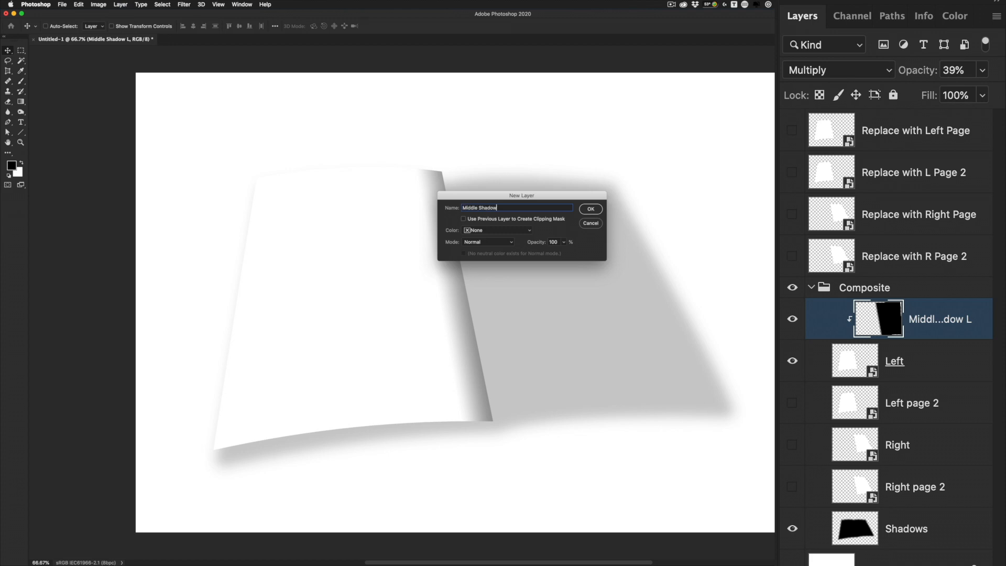
key(Return)
click(21, 101)
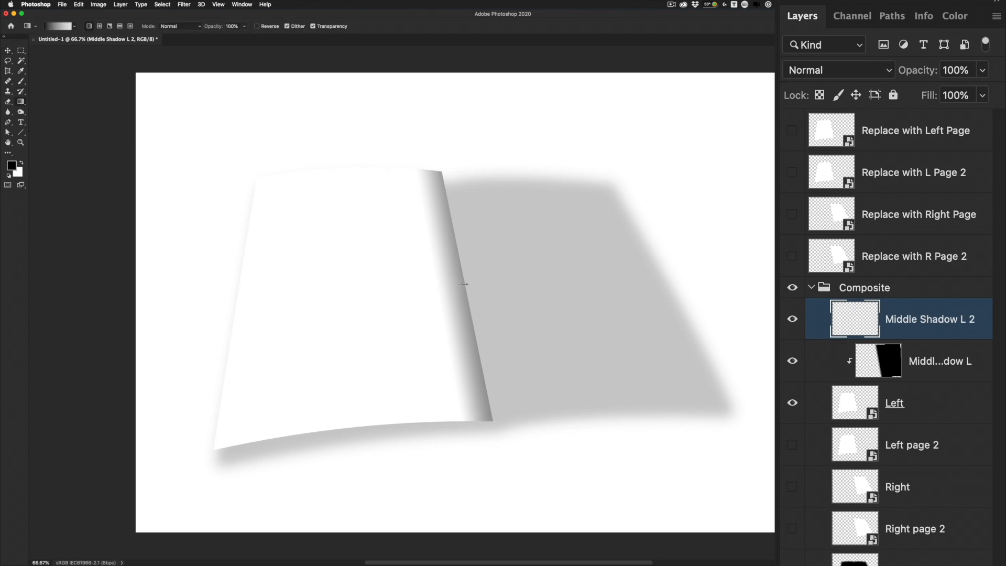
drag(462, 284, 461, 284)
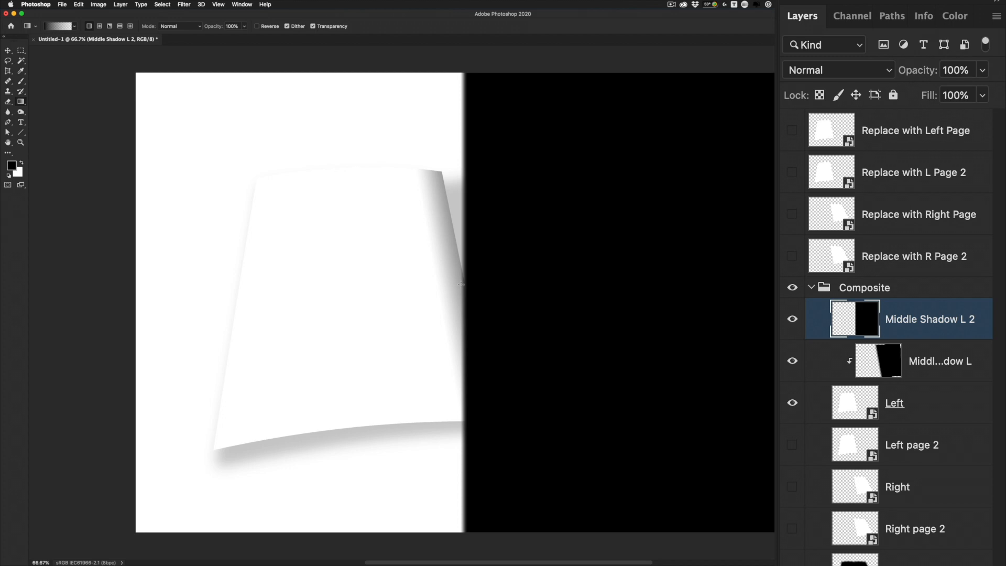
alt+click(825, 340)
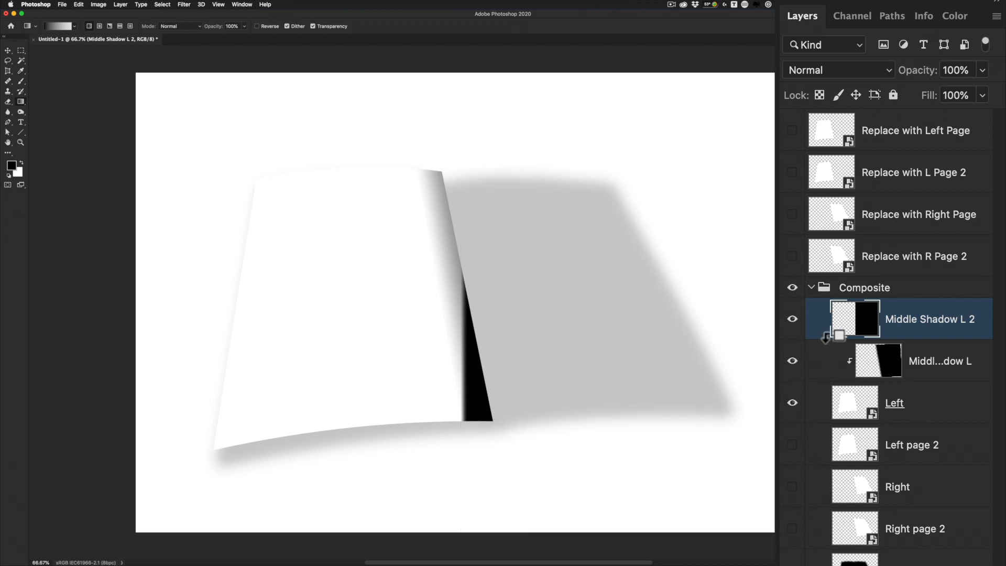
- Rotate Middle Shadow L 2 about -11.27° and shift it right so only a thin dark strip follows the spine
key(super+t)
drag(439, 114, 402, 152)
key(shift+Right)
key(shift+Right)
key(shift+Right)
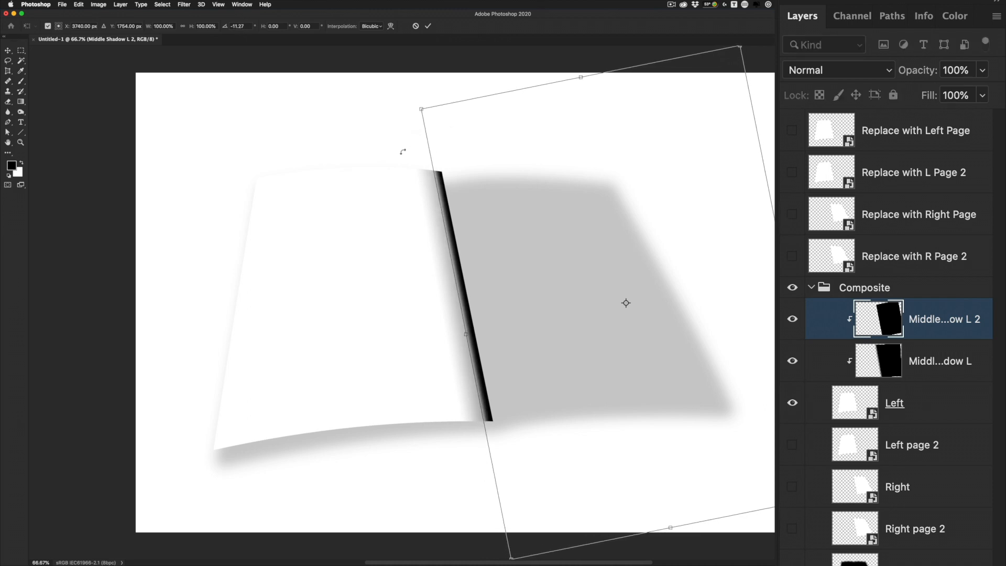
key(Return)
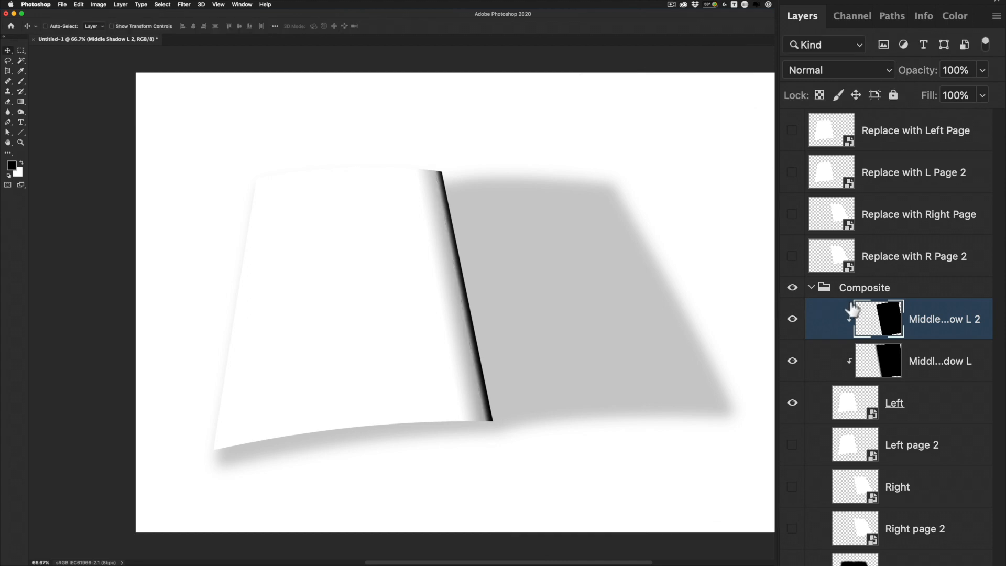
- Set Middle Shadow L 2 to Multiply blend mode at 16% opacity
click(832, 70)
click(827, 126)
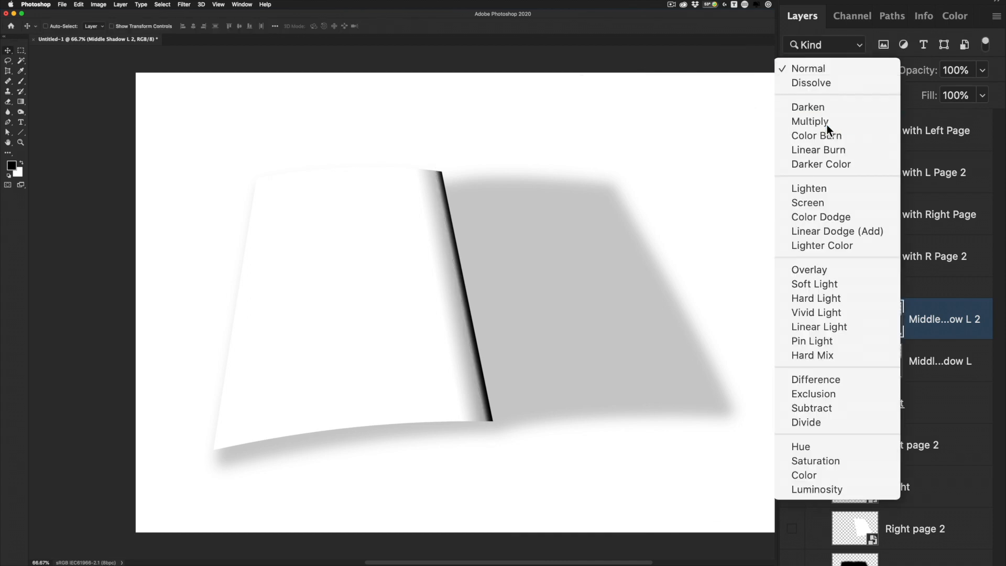
drag(930, 75, 869, 75)
text(10)
key(Return)
key(Up)
key(Up)
key(Up)
key(Down)
key(Down)
key(Down)
key(Down)
key(Return)
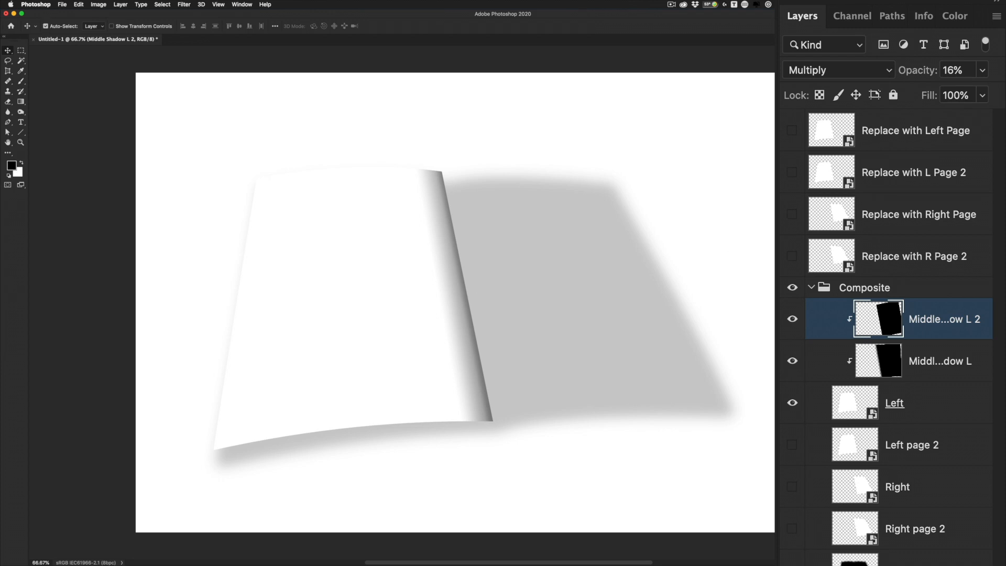
- Add a new layer with a black-to-transparent gradient from the left page's outer edge inward, and clip it to Left
key(super+shift+n)
key(Return)
click(20, 102)
drag(223, 293, 303, 291)
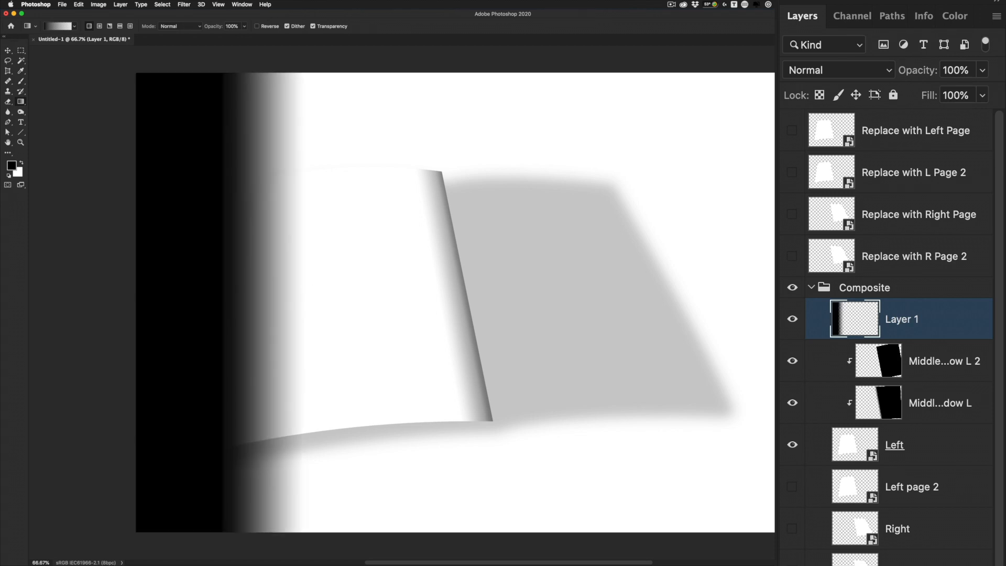
alt+click(833, 352)
- Rotate the outer-edge gradient to follow the left page's slanted edge and set the layer's opacity to 6%
key(super+t)
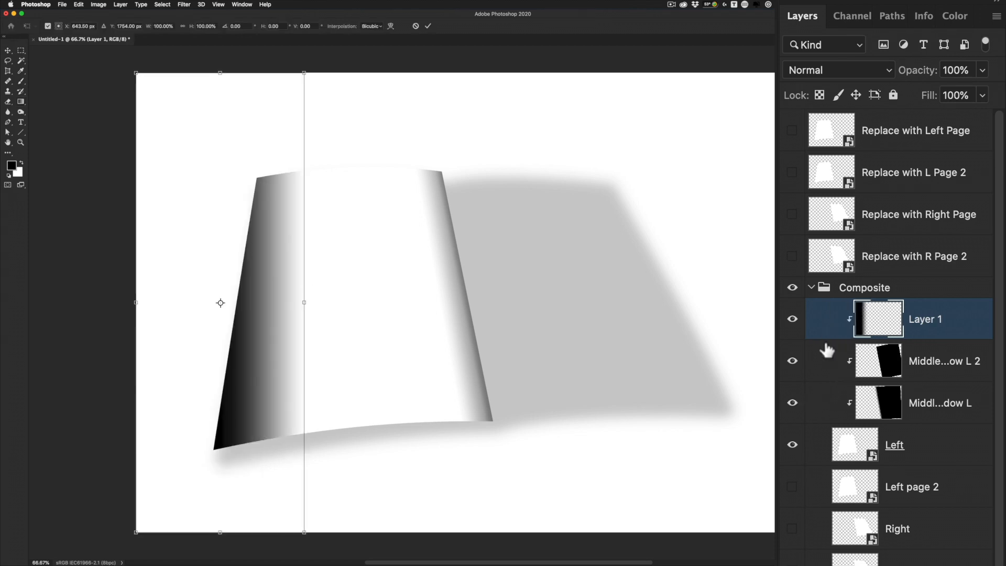
drag(330, 263, 329, 278)
key(Return)
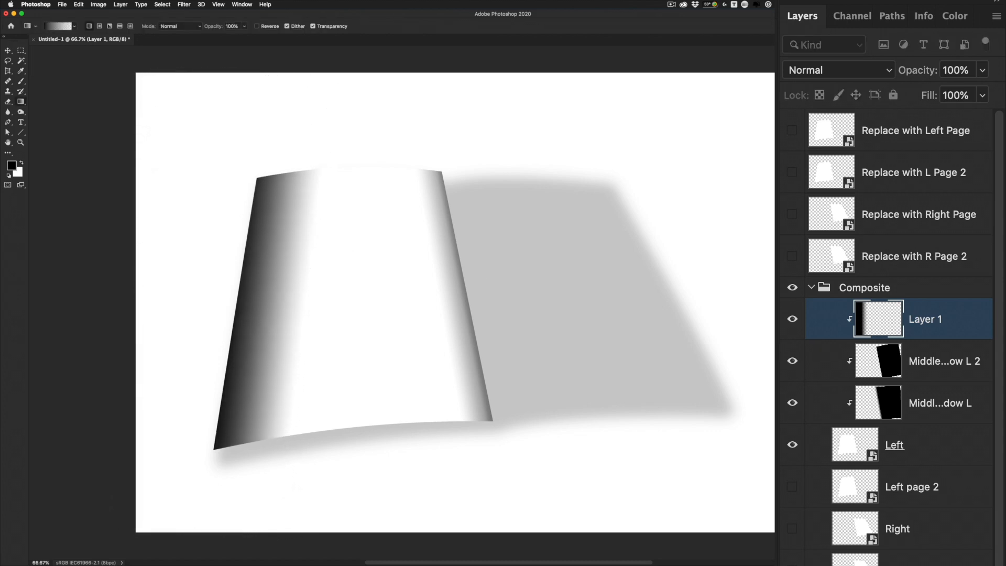
drag(928, 81, 817, 85)
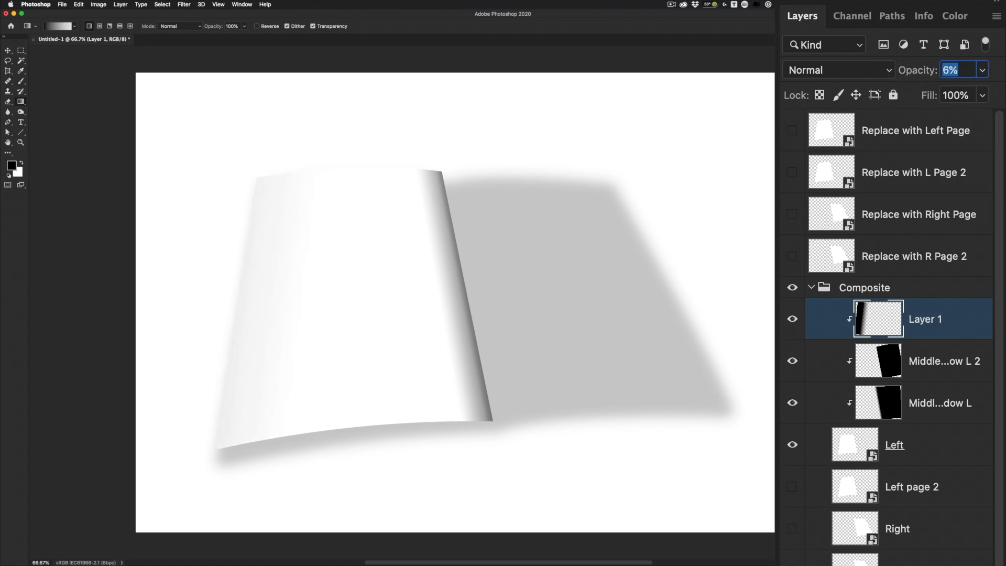
key(Return)
- Collapse the Composite group to review the four replaceable page layers one by one, and expand the group again
click(812, 287)
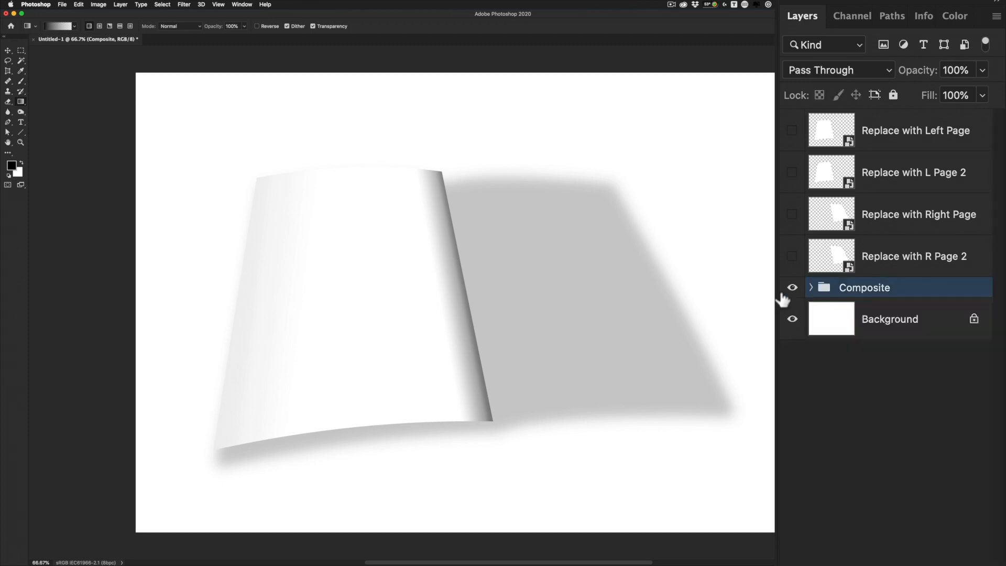
click(837, 134)
click(832, 179)
click(827, 212)
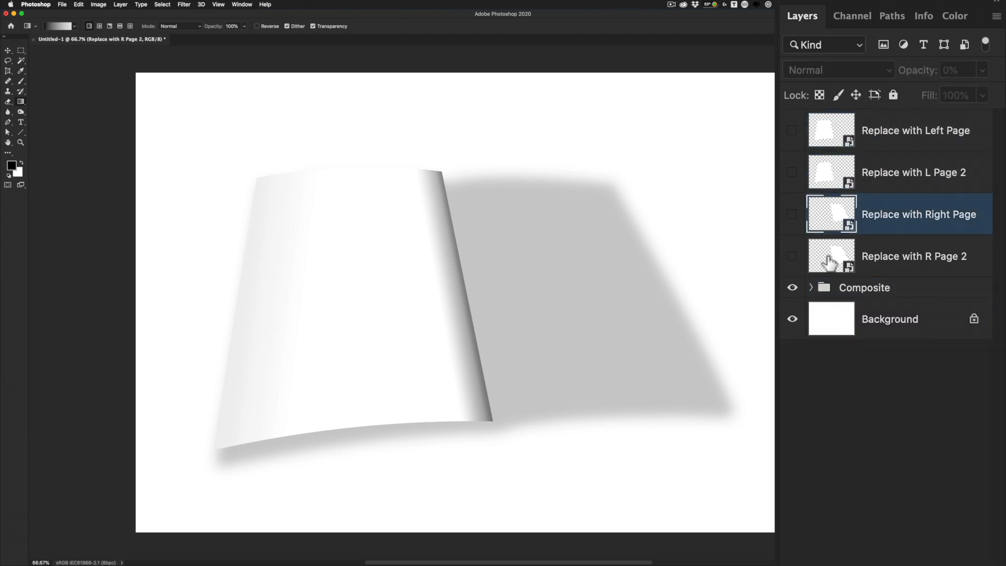
click(828, 251)
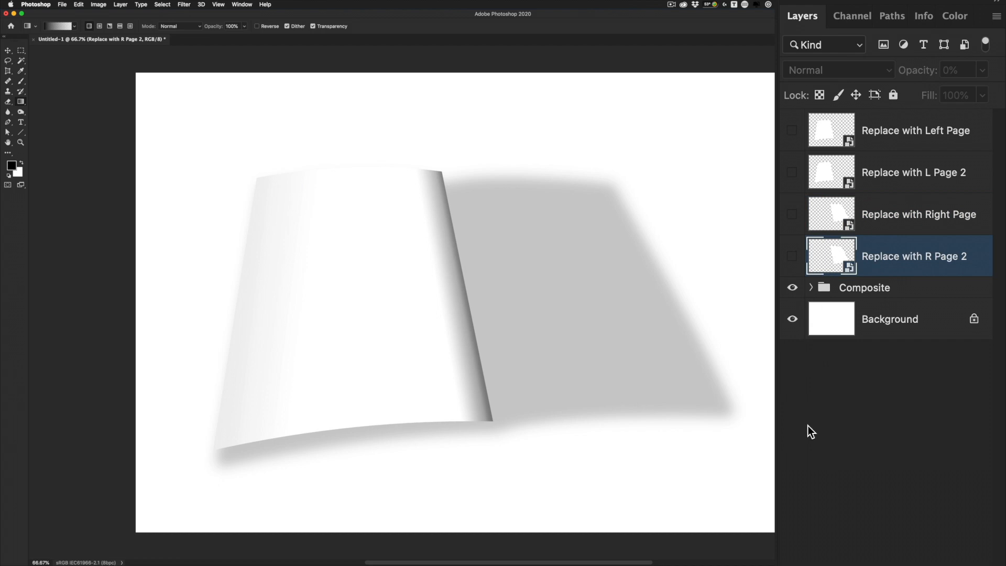
click(810, 288)
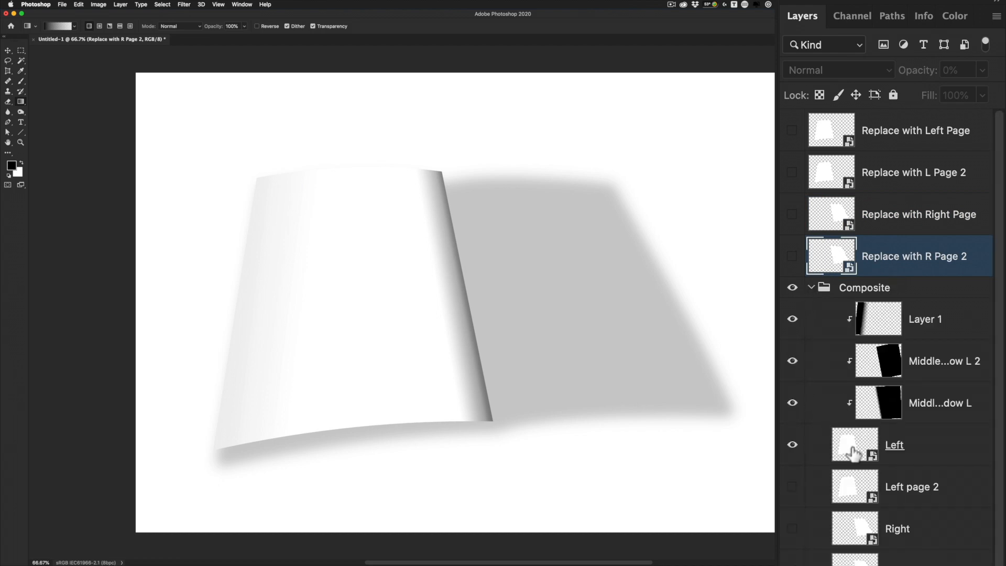
- Show Left page 2 and add a layer named "Left Page 2 Shadow" above it as a clipping mask
click(792, 486)
click(849, 487)
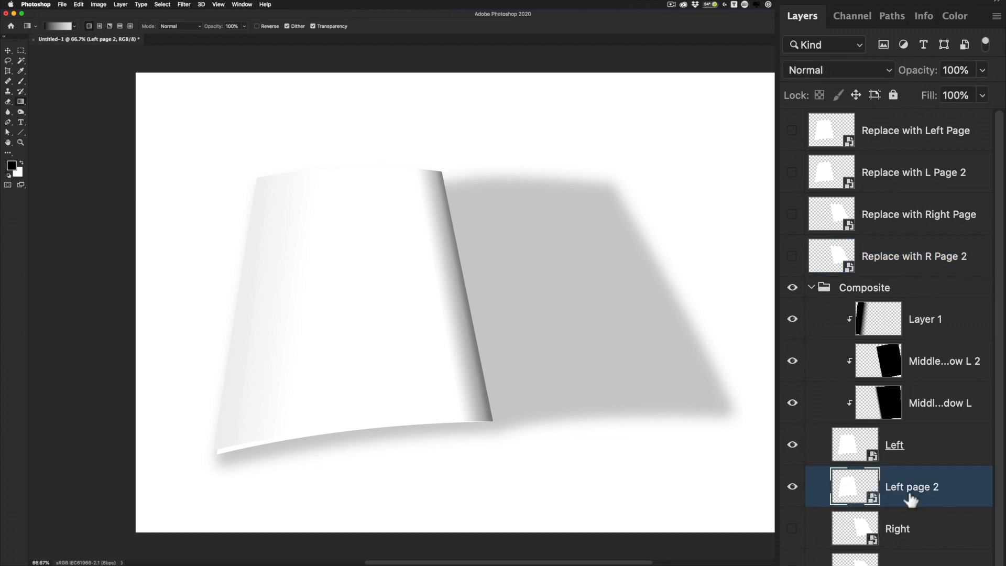
key(super+shift+n)
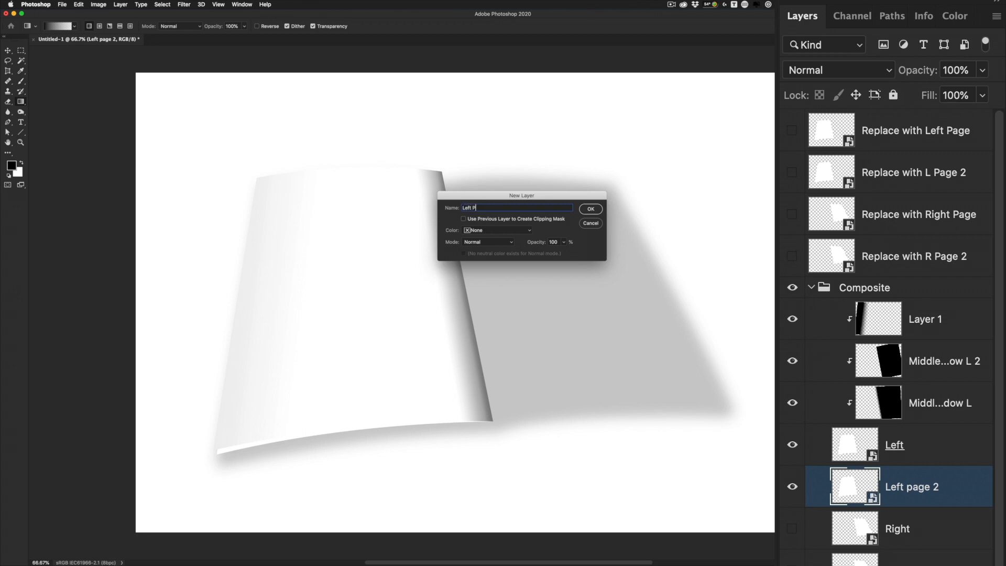
text(Left Page 2 Shadow)
key(Return)
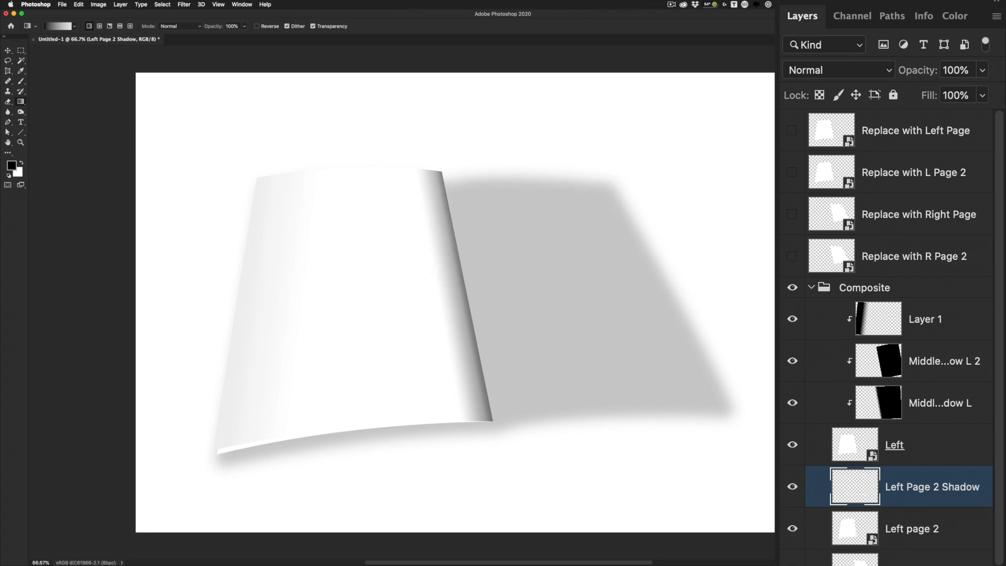
alt+click(854, 507)
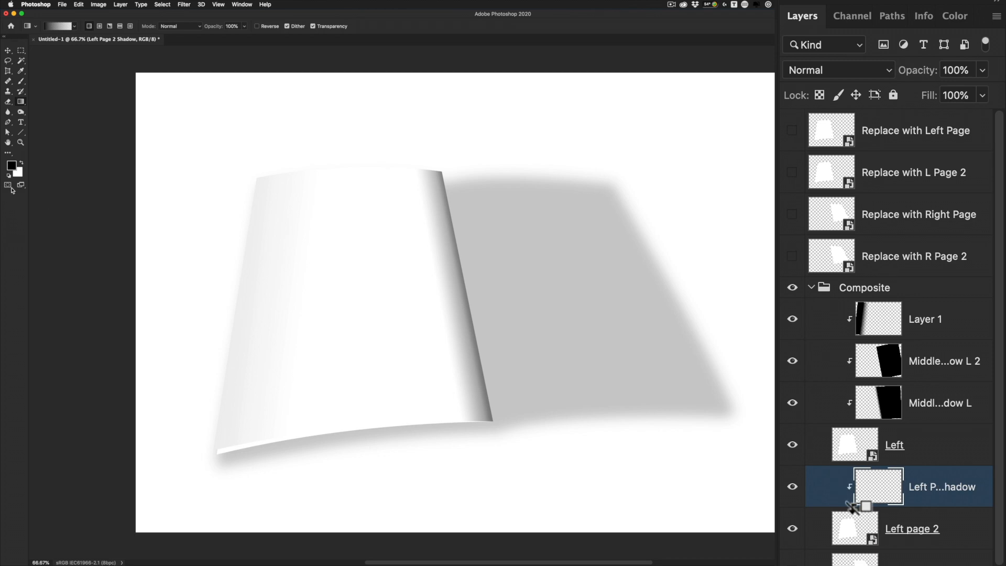
- Fill Left Page 2 Shadow with black and set it to Multiply at 36% opacity
click(22, 163)
key(super+BackSpace)
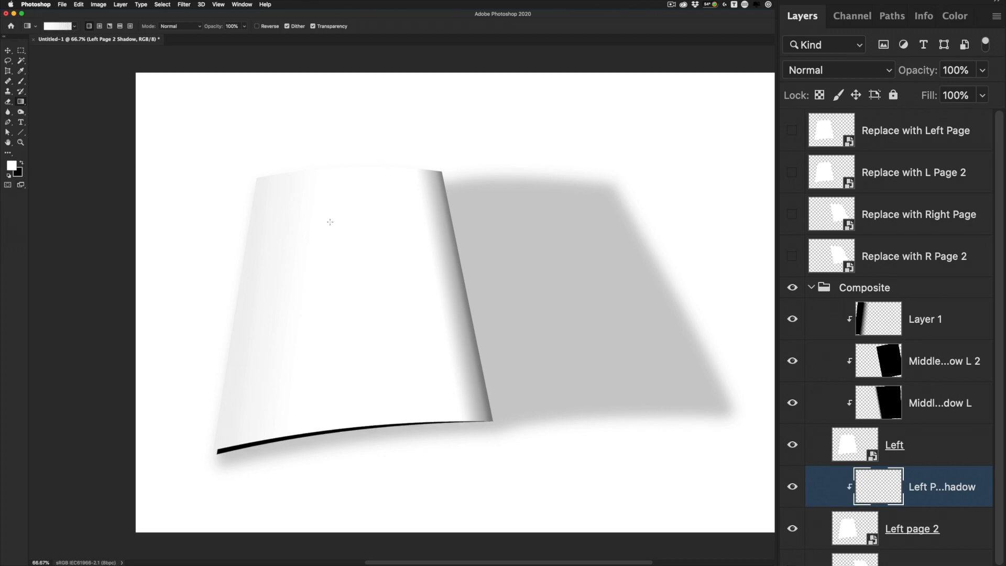
click(838, 69)
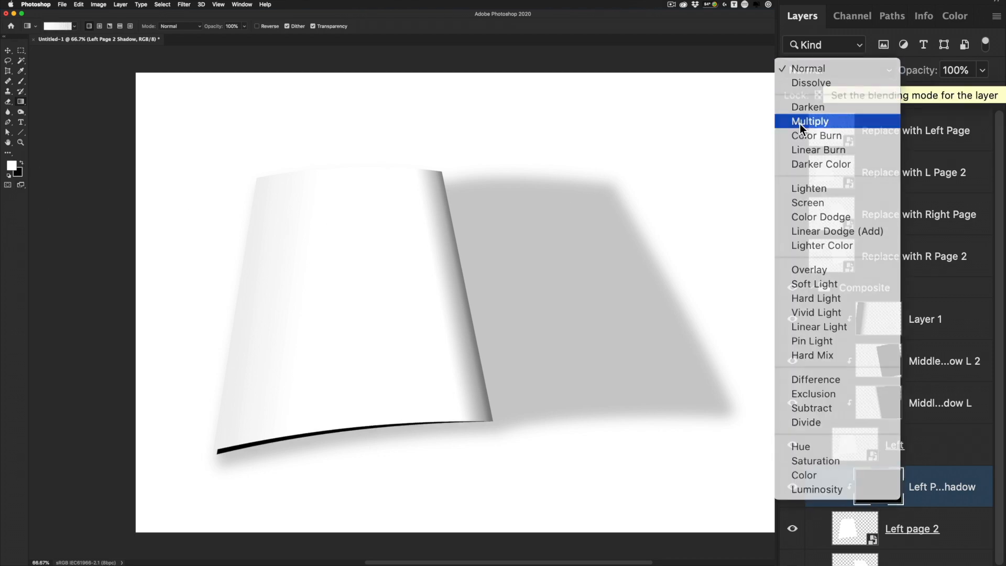
click(799, 122)
drag(927, 81, 870, 79)
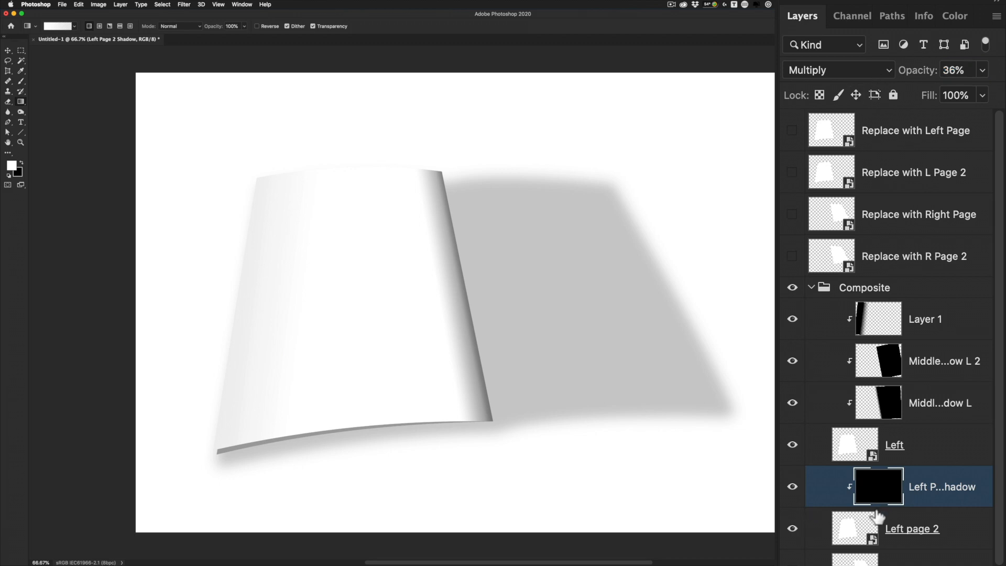
- Add a clipped layer named "Left Page 2 Shadow 2" with a black-to-transparent gradient from the spine's lower end toward the page's middle
key(super+shift+n)
text(Left Page 2 Shadow 2)
key(Return)
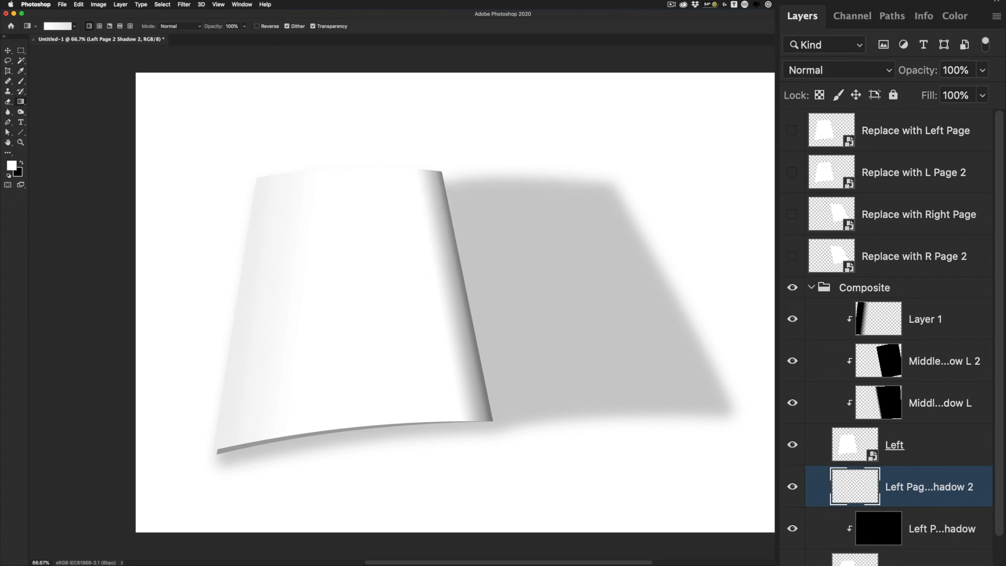
alt+click(836, 504)
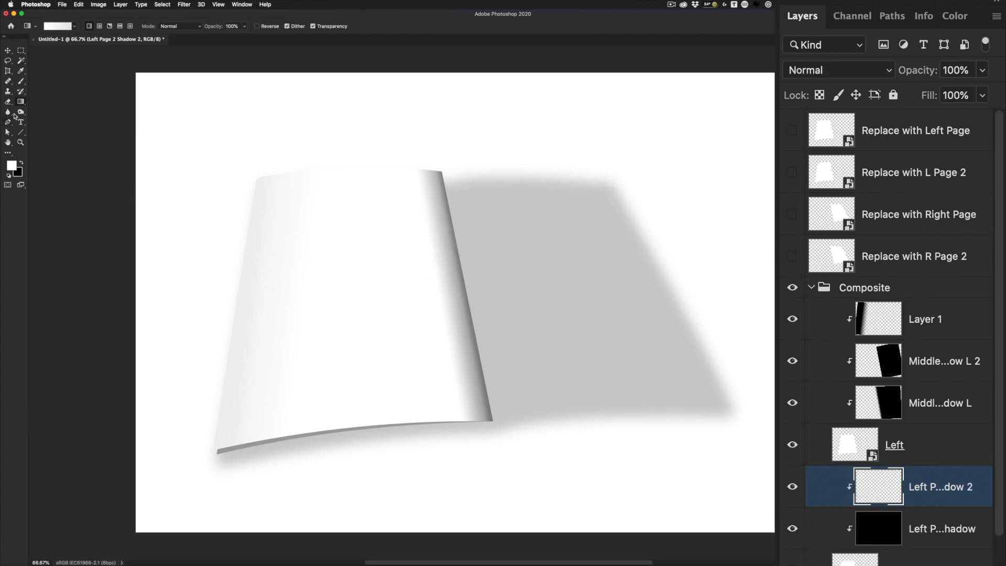
key(x)
drag(492, 423, 342, 430)
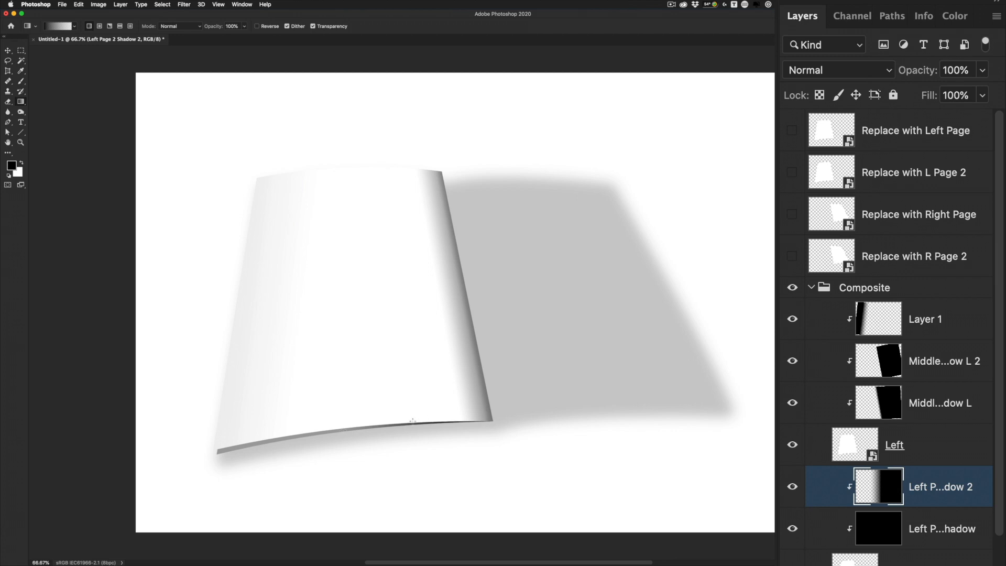
- Set Left Page 2 Shadow 2 to Multiply blend mode at 80% opacity
click(831, 73)
click(816, 124)
click(946, 73)
text(80)
key(Return)
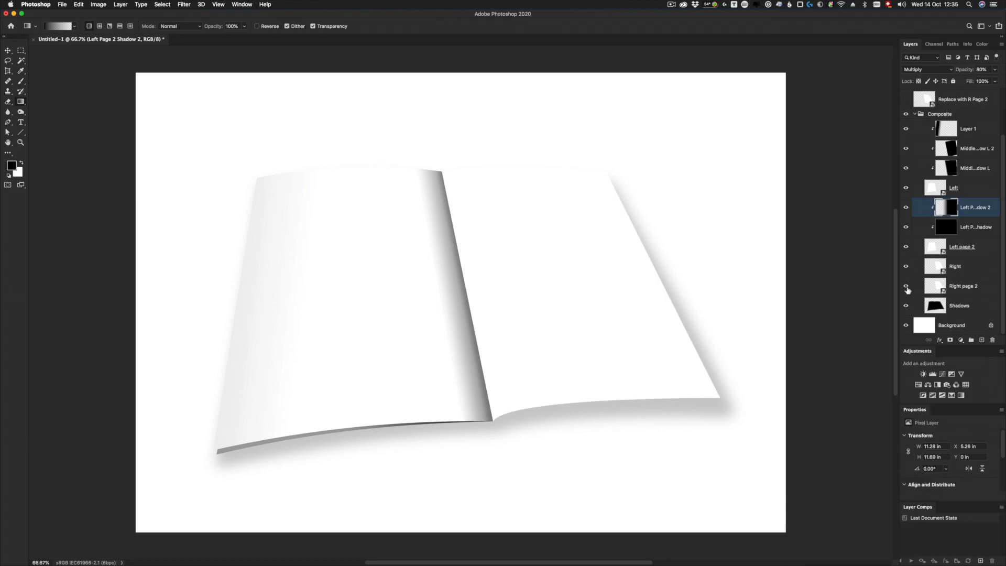
- Add a new layer named "Right Page 2 Shadow" directly above Right page 2
key(super+shift+n)
text(Right Page 2 Shadow)
key(Return)
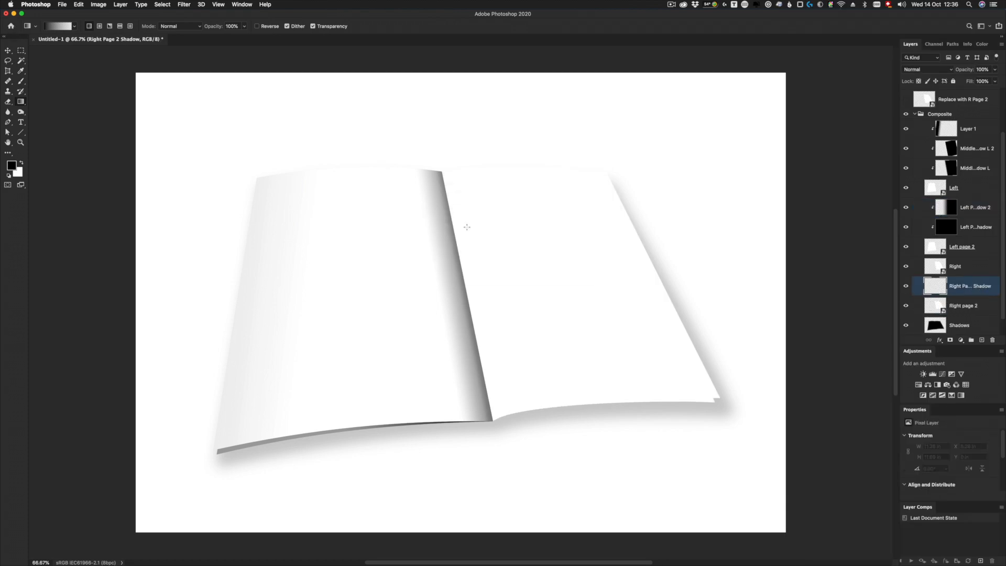
- Clip Right Page 2 Shadow to Right page 2, fill it with black, and set it to Multiply at 30% opacity
key(alt+super+g)
key(x)
key(super+BackSpace)
click(928, 69)
click(923, 99)
click(966, 69)
text(30)
- Add a layer named "Right Page 2 Shadow 2" with a black-to-transparent gradient fading rightward across the spine
key(super+shift+n)
text(Right Page 2 Shadow 2)
key(Return)
key(x)
drag(281, 307, 519, 314)
- Set Right Page 2 Shadow 2 to Multiply blend mode at 30% opacity
click(928, 69)
click(923, 100)
click(978, 70)
text(30)
key(Return)
- Add a clipped layer named "Right Middle" above Right with a horizontal black-to-transparent gradient from the spine into the right page
click(943, 262)
key(super+shift+n)
text(Right Middle)
key(Return)
key(alt+super+g)
drag(440, 292, 537, 292)
- Rotate the Right Middle gradient to follow the spine's slant and set the layer to Multiply at 45% opacity
key(super+t)
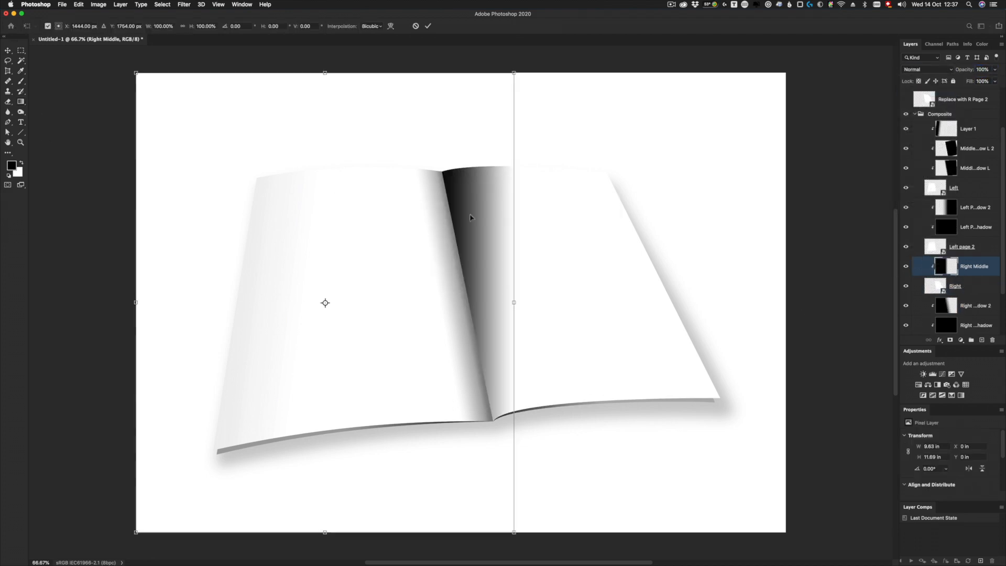
drag(571, 244, 552, 191)
key(Return)
click(927, 69)
click(923, 98)
key(4)
key(5)
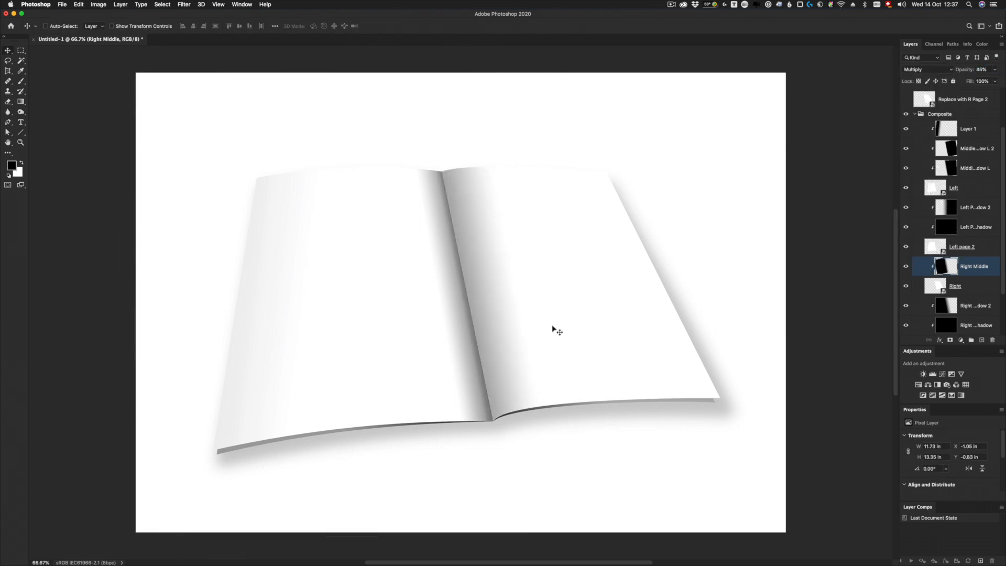
- Add a clipped layer named "Right Right" with a black-to-transparent gradient running from the right page's outer edge inward
key(super+shift+n)
text(Right Right)
key(Return)
key(alt+super+g)
drag(710, 247, 512, 247)
- Transform the Right Right gradient to follow the page's outer edge and set the layer to Multiply at 35% opacity
key(super+t)
drag(613, 257, 646, 255)
key(Return)
click(927, 69)
click(923, 98)
key(3)
key(5)
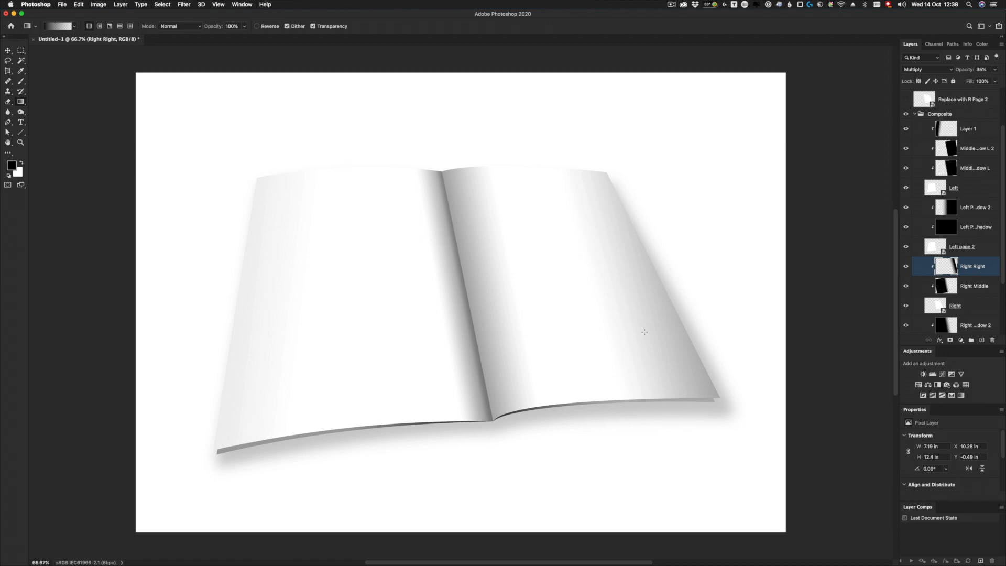
- Collapse the Composite group and deselect all layers
scroll(946, 213, up, 4)
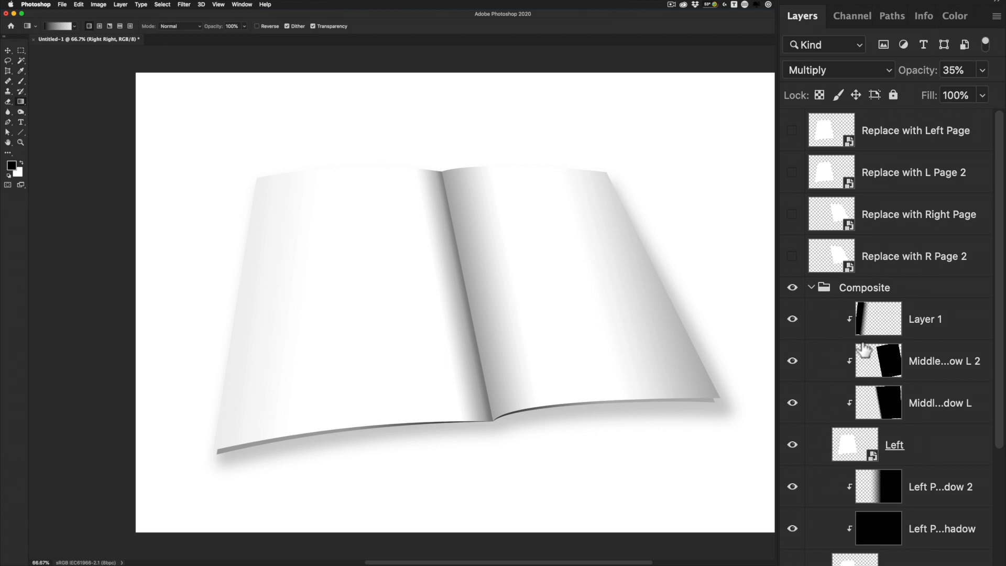
click(809, 290)
click(811, 288)
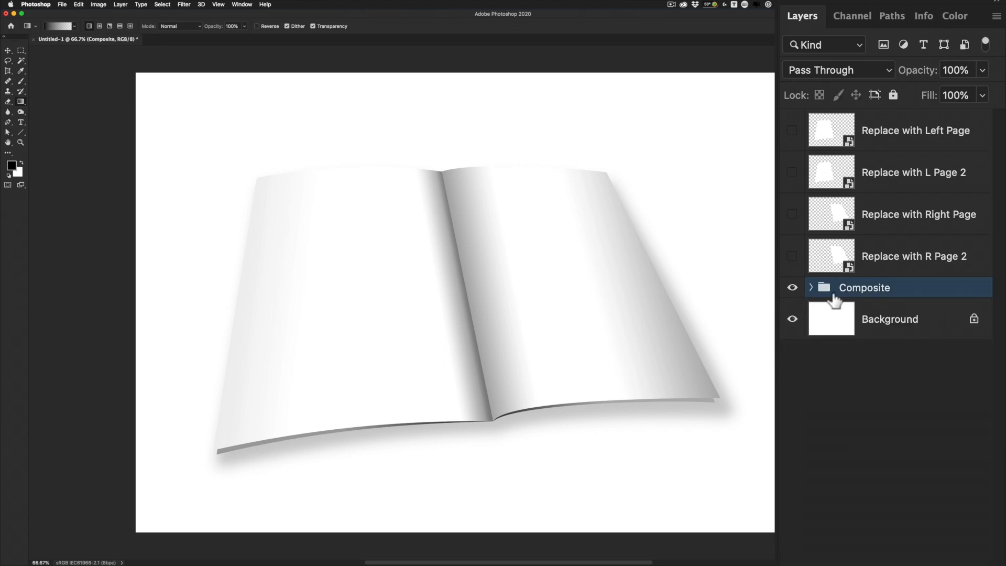
click(878, 405)
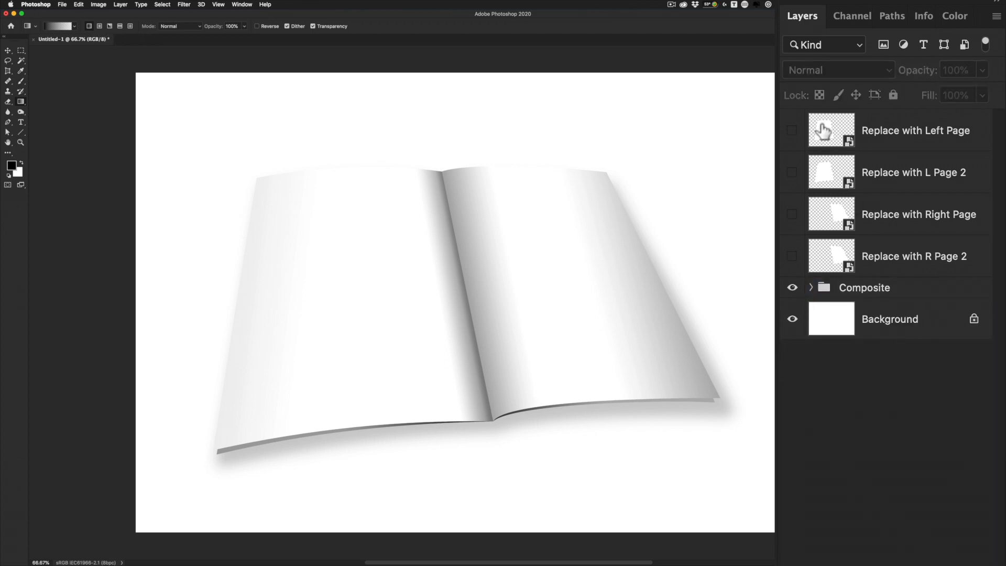
- Fill the contents of the Replace with Left Page smart object with black, then save and close it
double_click(825, 132)
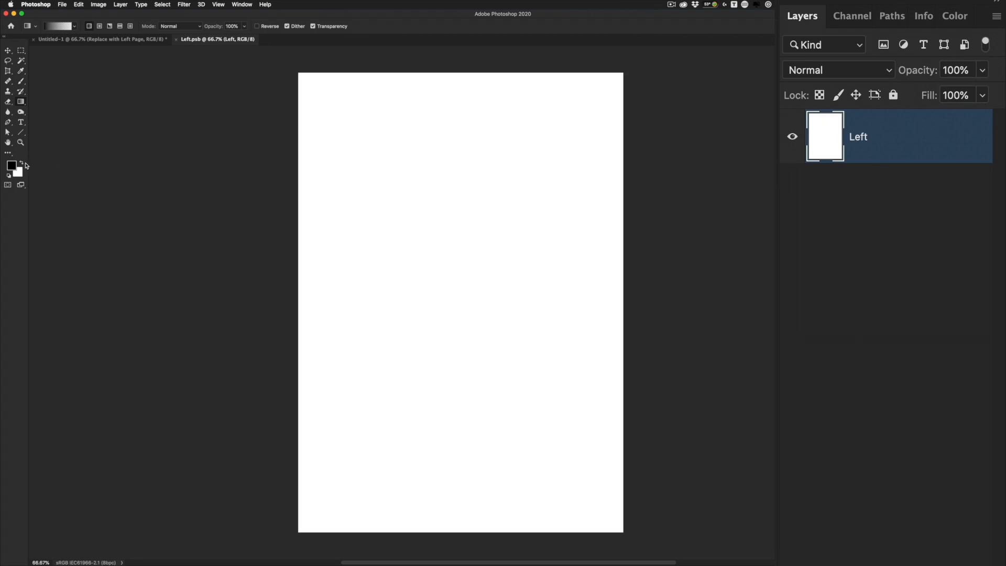
click(23, 163)
key(super+BackSpace)
key(super+w)
key(Return)
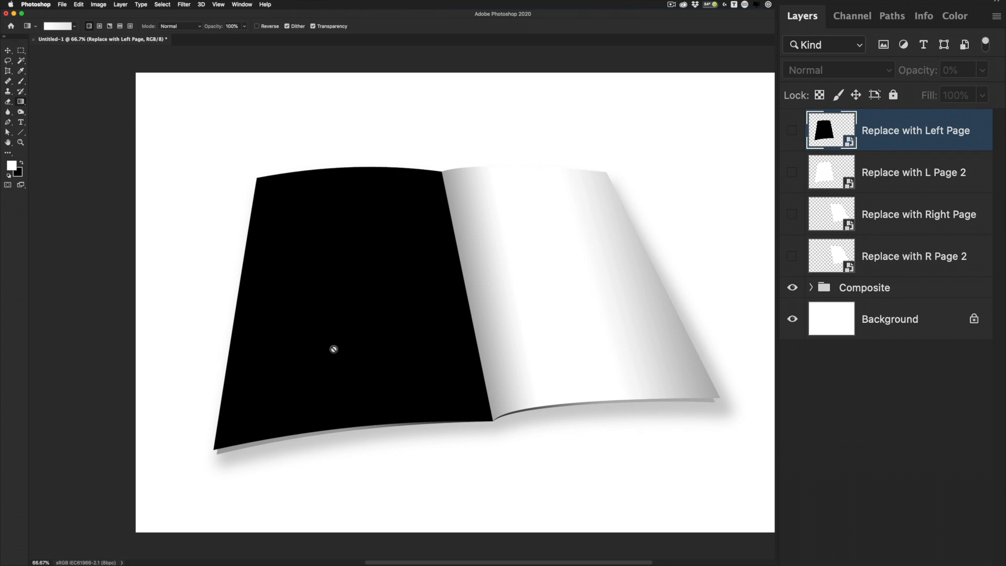
- Fill the contents of the Replace with Right Page smart object with dark grey #333333, then save and close it
double_click(832, 219)
key(super+BackSpace)
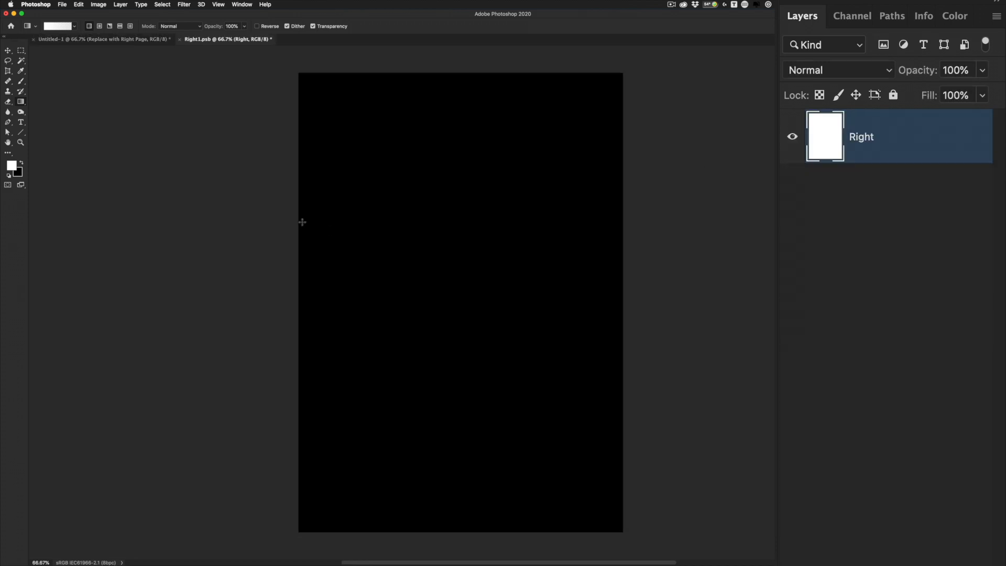
click(20, 171)
mouse_move(99, 189)
mouse_down()
mouse_move(45, 194)
mouse_move(33, 227)
mouse_up()
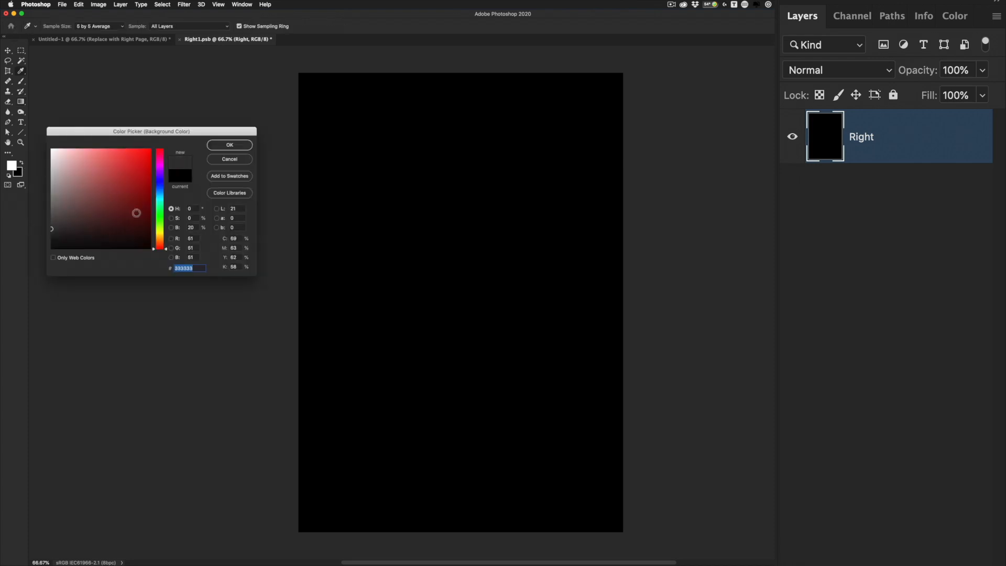
key(Return)
key(super+BackSpace)
key(super+w)
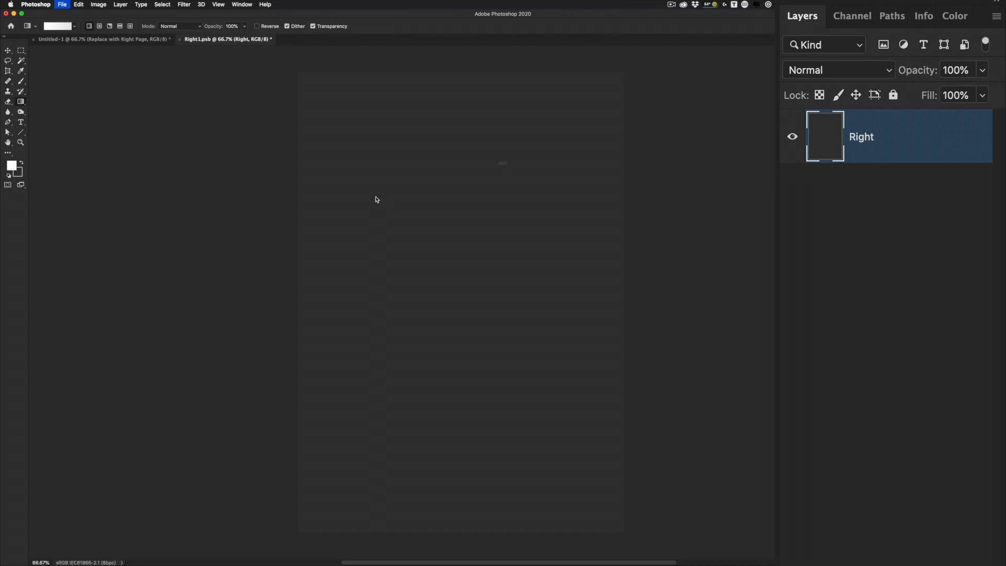
key(Return)
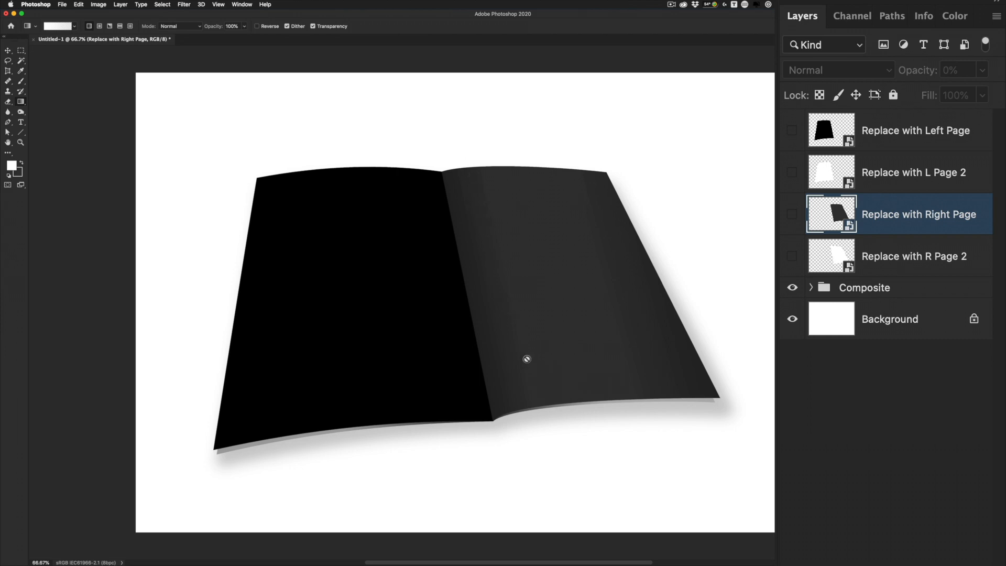
- Expand the Composite group and add a new layer named "Right Highlight" directly above Right Right
click(811, 287)
scroll(852, 436, down, 5)
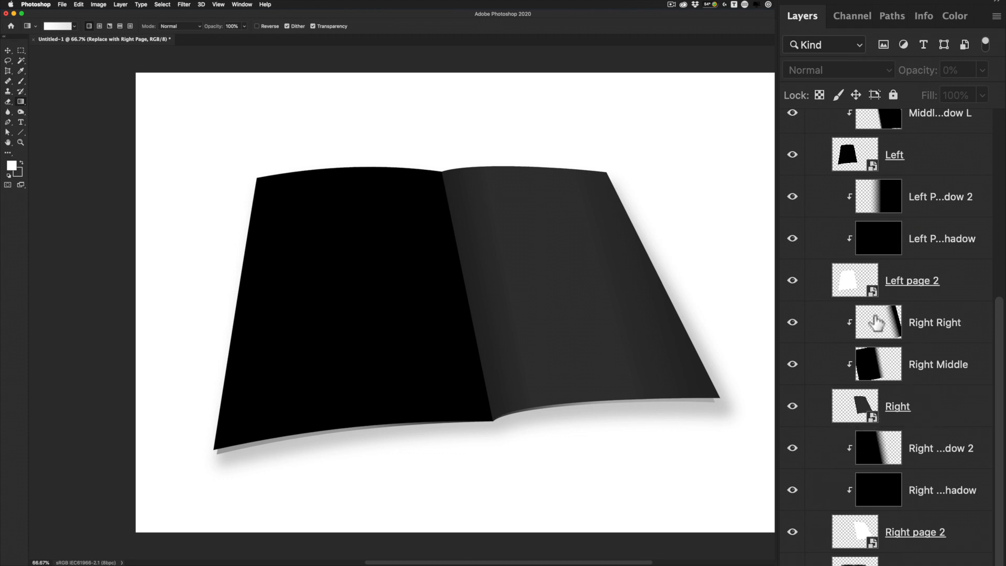
click(857, 406)
click(877, 368)
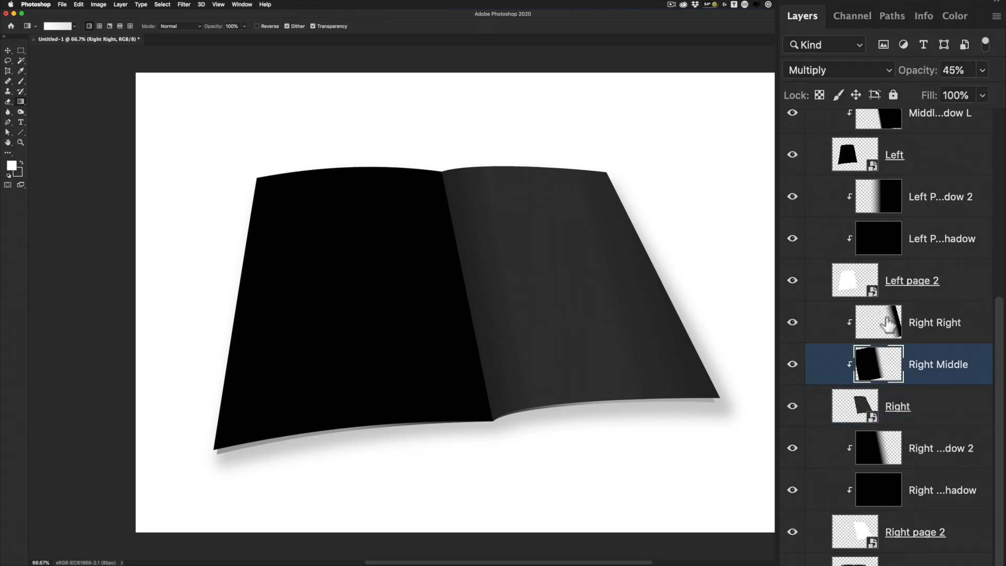
click(886, 326)
key(super+shift+n)
text(Right Highlight)
key(Return)
- Paint a straight soft white stroke with a brush size of 242 down the right page, parallel to the spine
click(21, 81)
mouse_move(499, 177)
mouse_down()
mouse_move(510, 228)
mouse_move(515, 41)
mouse_move(482, 168)
mouse_up()
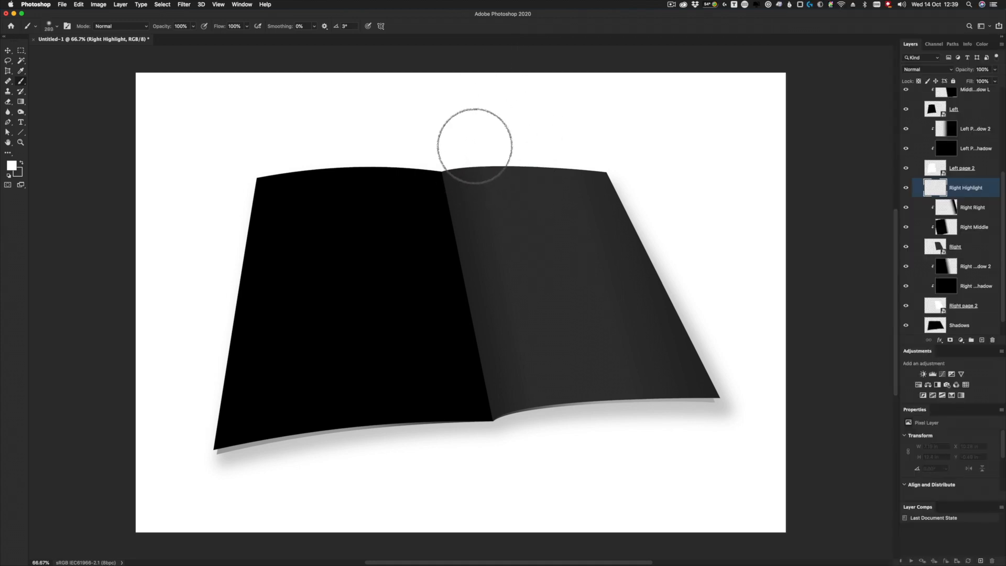
drag(474, 149, 468, 153)
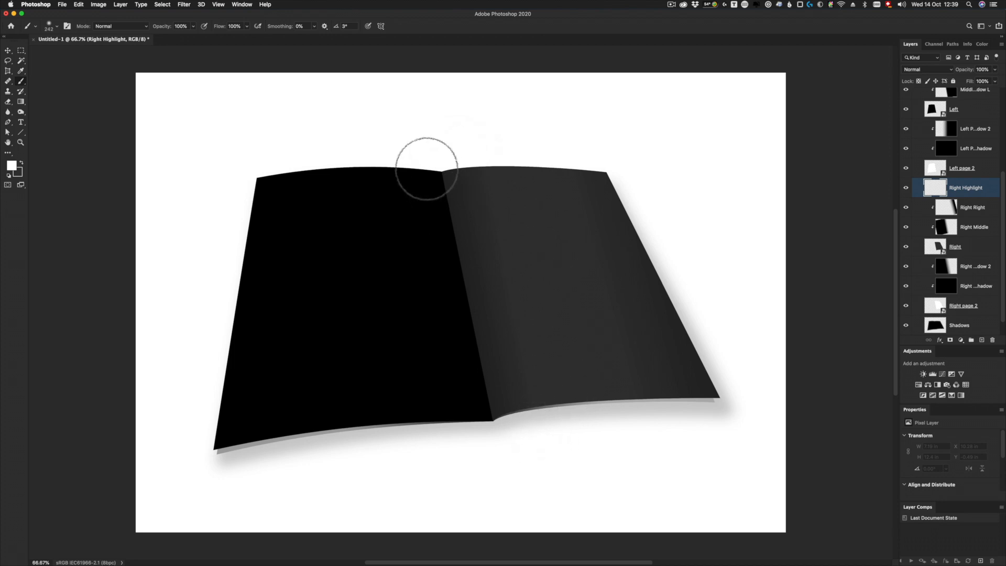
click(467, 142)
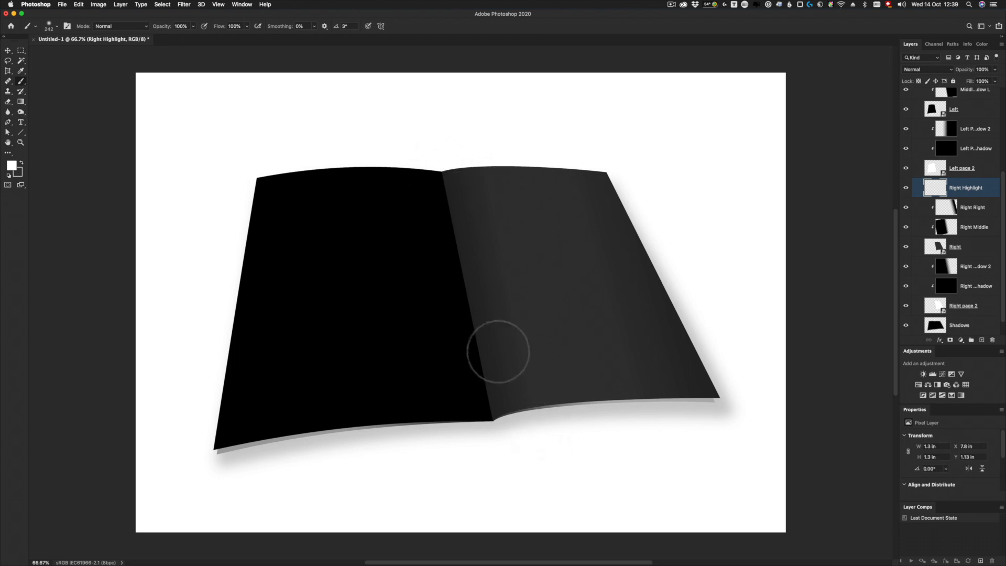
shift+click(535, 431)
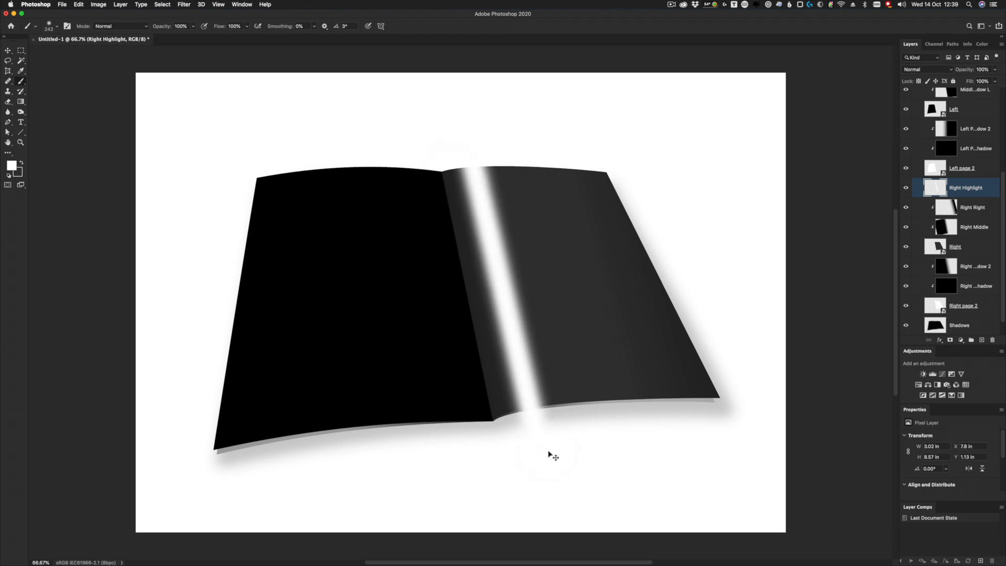
- Transform the white highlight stroke slightly so its slant matches the spine
key(super+t)
drag(438, 111, 435, 116)
key(Return)
key(b)
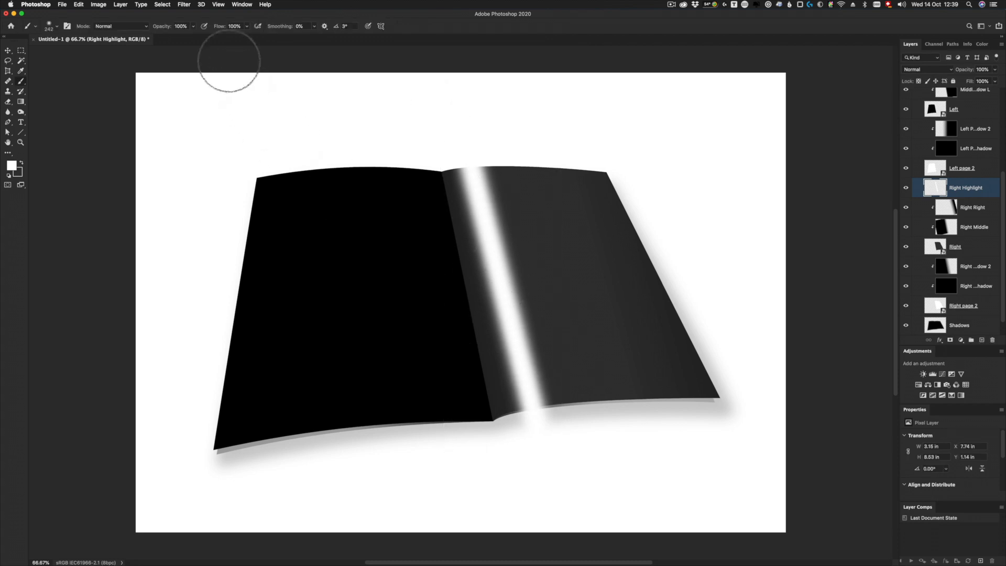
- Apply a Gaussian Blur with a radius of 44.4 pixels to the Right Highlight layer
click(183, 5)
mouse_move(200, 106)
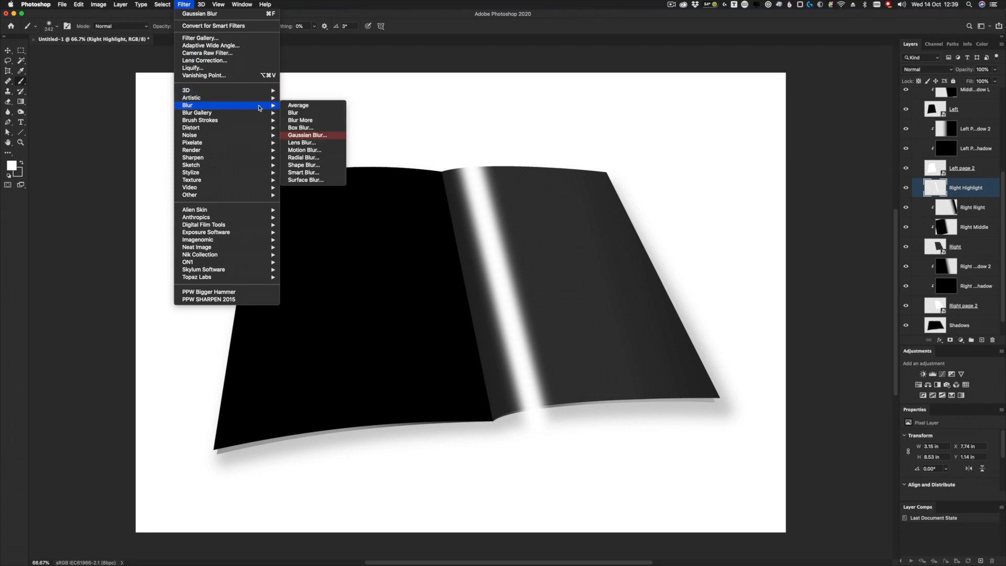
click(311, 136)
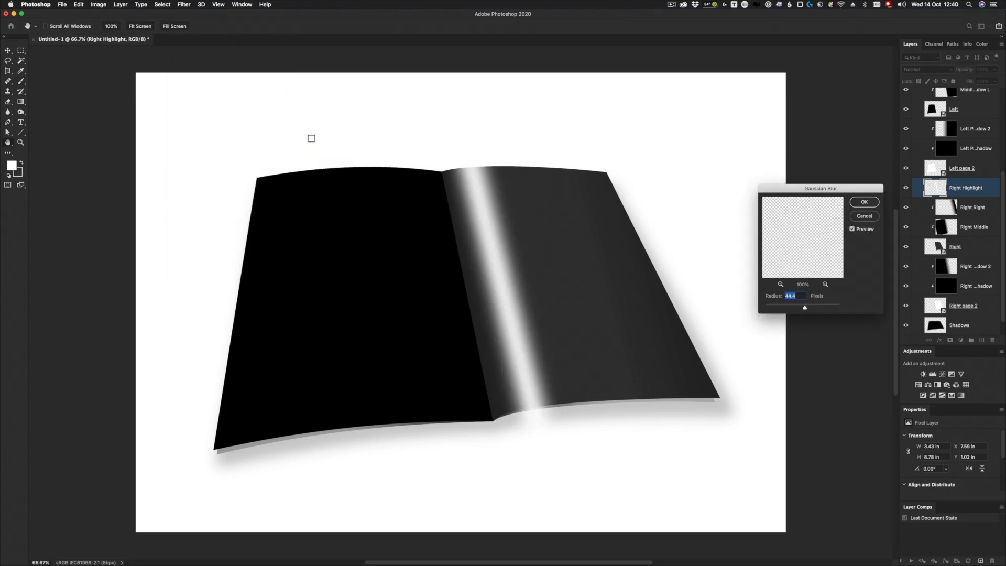
key(Return)
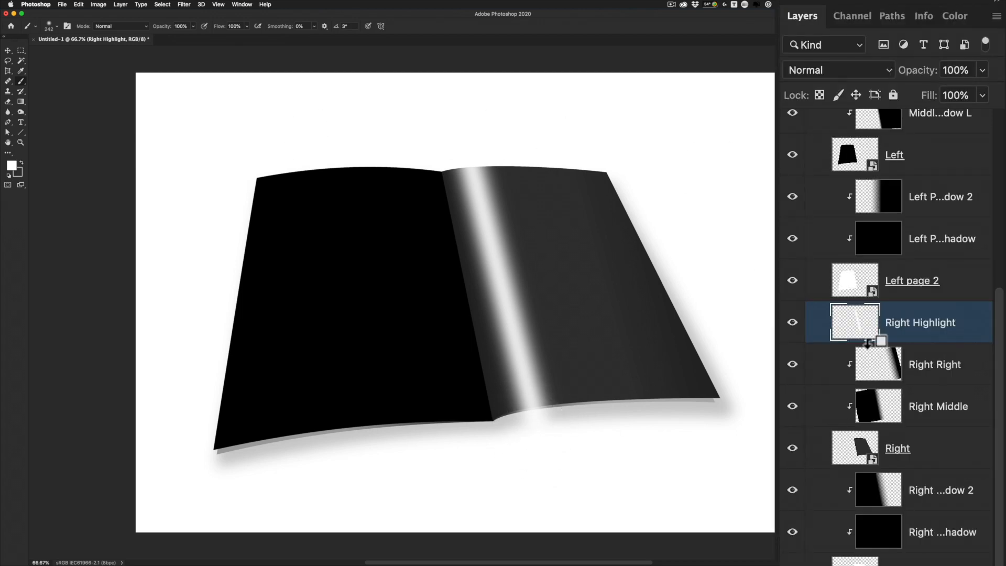
- Clip Right Highlight to the right page and set it to Screen at 22% opacity
alt+click(868, 341)
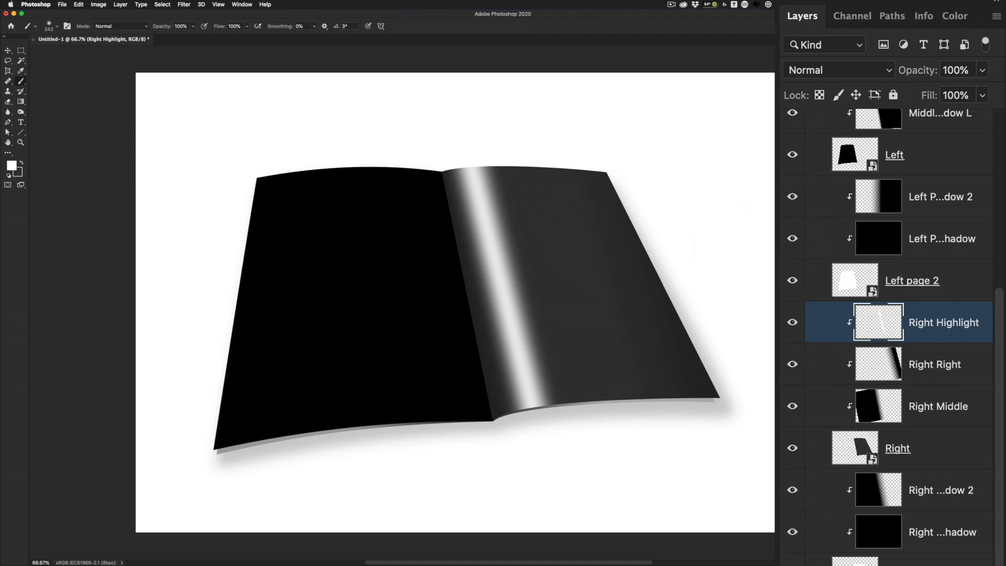
click(823, 70)
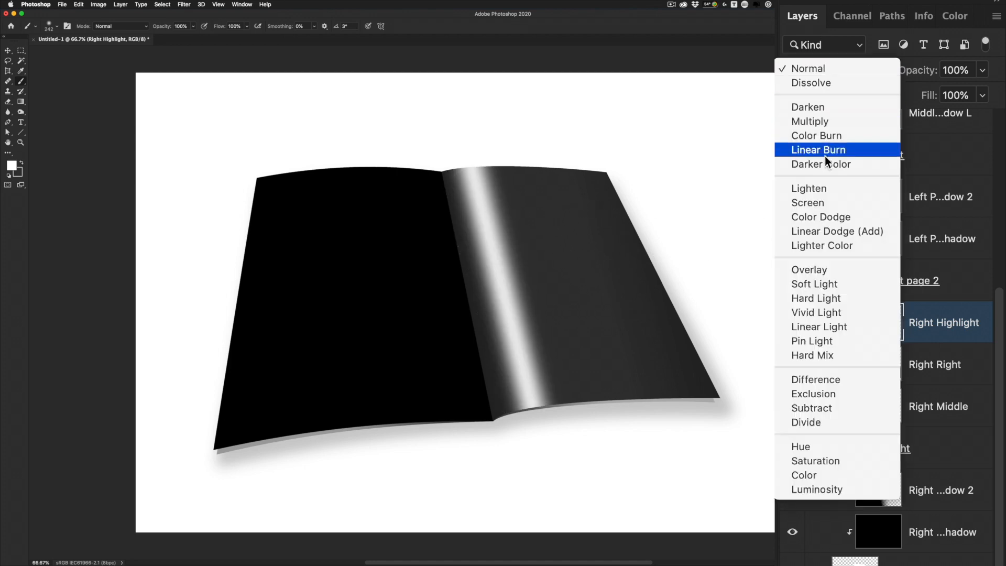
click(831, 201)
drag(896, 76, 858, 74)
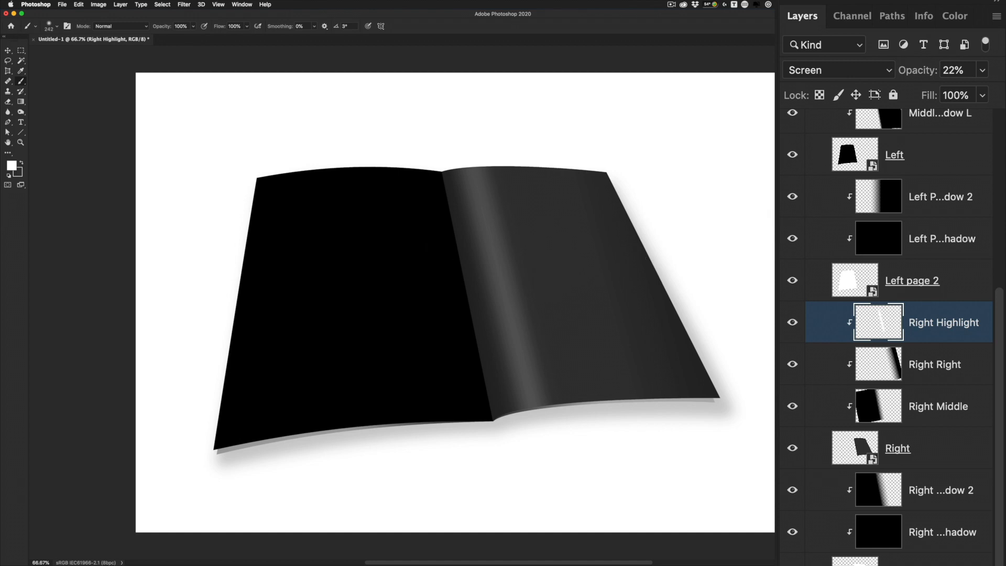
- Rename Layer 1 at the top of the Composite group as "Left Shadow Left"
scroll(835, 274, up, 7)
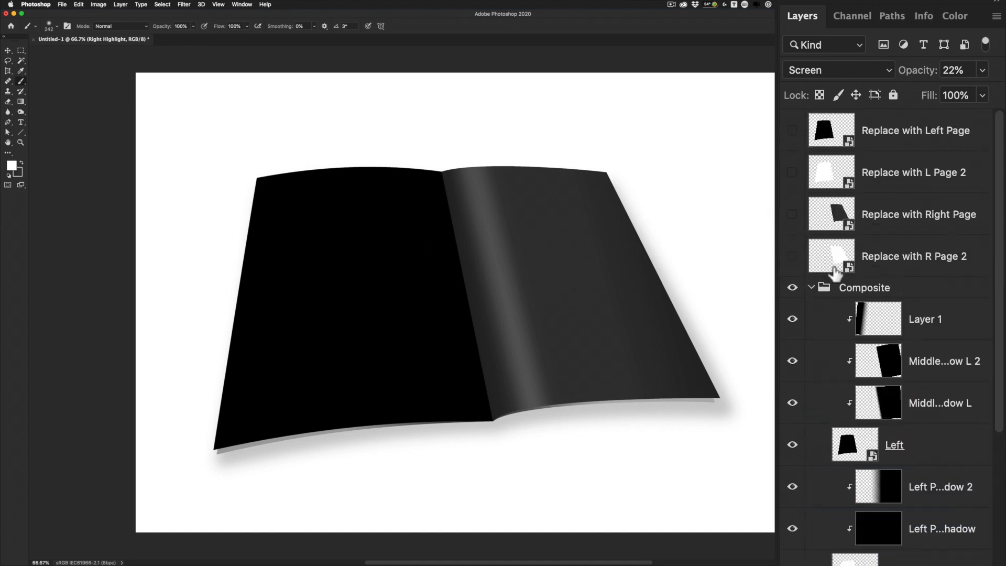
click(886, 325)
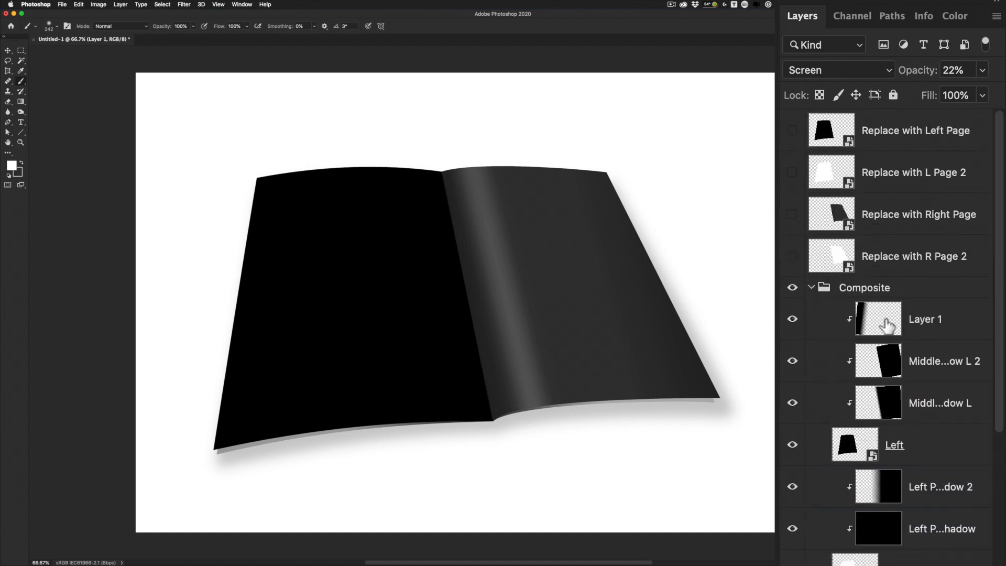
double_click(921, 320)
text(Left Shadow Left)
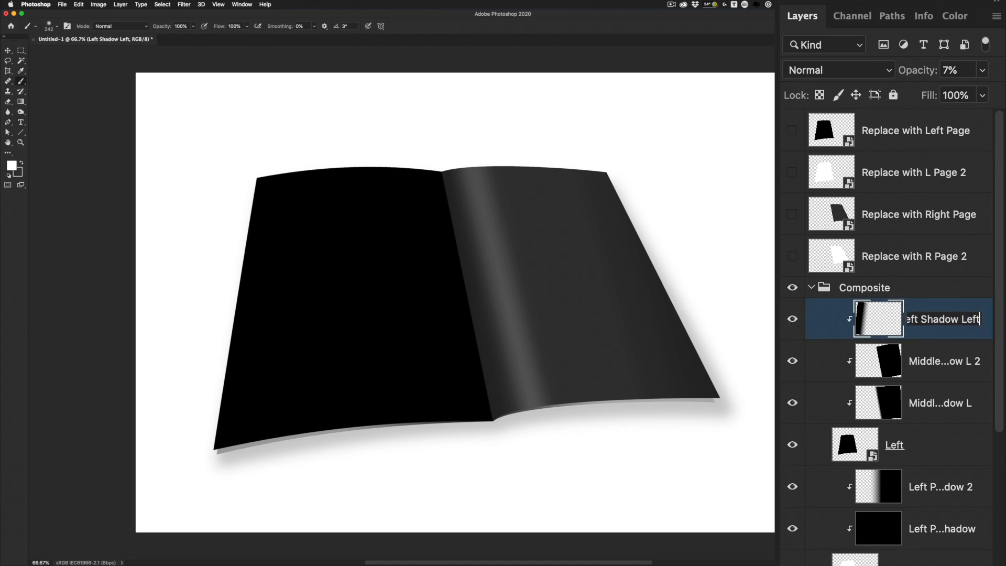
key(Return)
- Add a new layer above Left Shadow Left and paint a soft white highlight over the left page's upper outer corner with a brush size of 1005
key(shift+super+n)
key(Return)
drag(327, 211, 429, 221)
drag(252, 123, 204, 331)
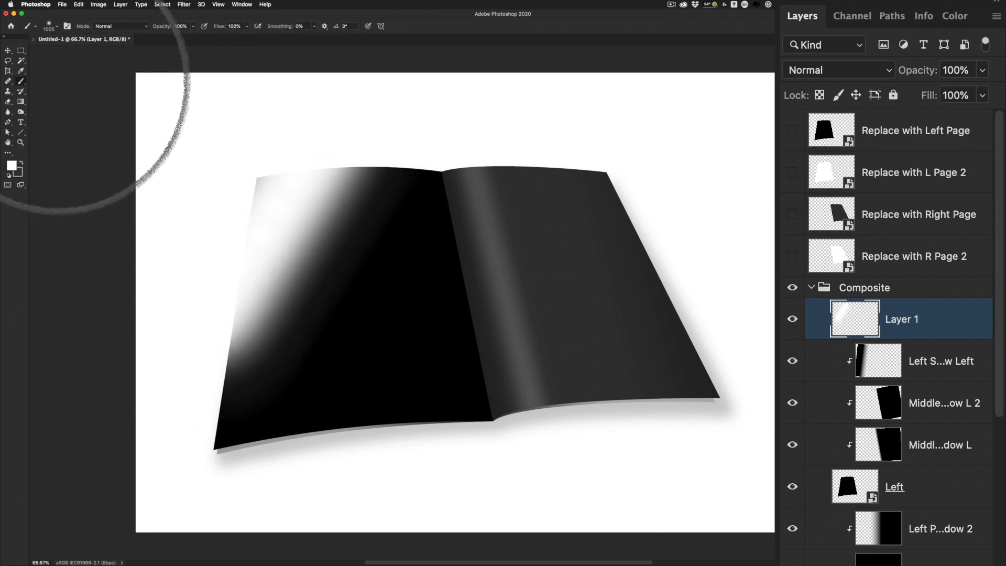
- Set the left page's highlight layer to Screen at 20% opacity and clip it to the left page
click(8, 61)
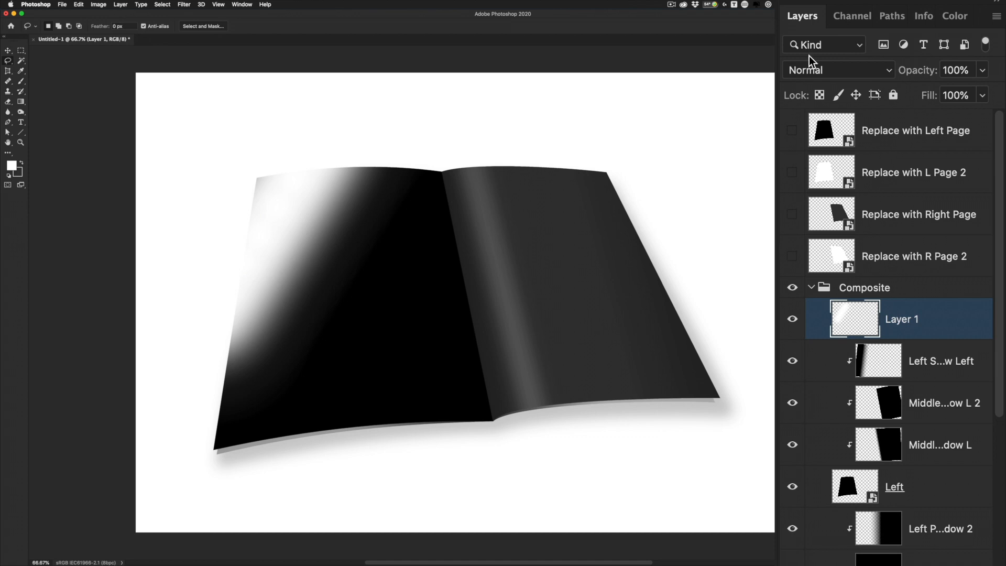
click(816, 66)
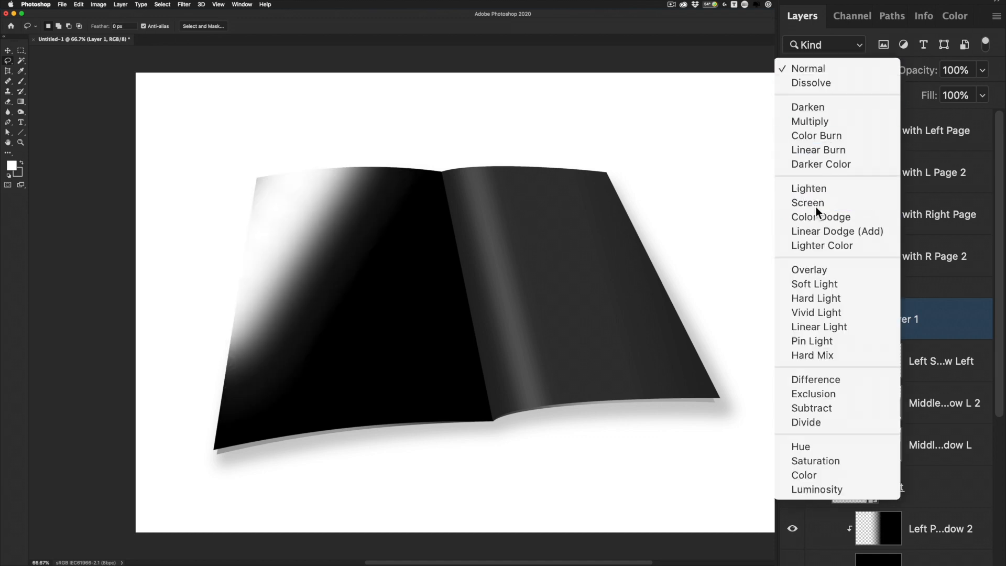
click(815, 205)
alt+click(855, 340)
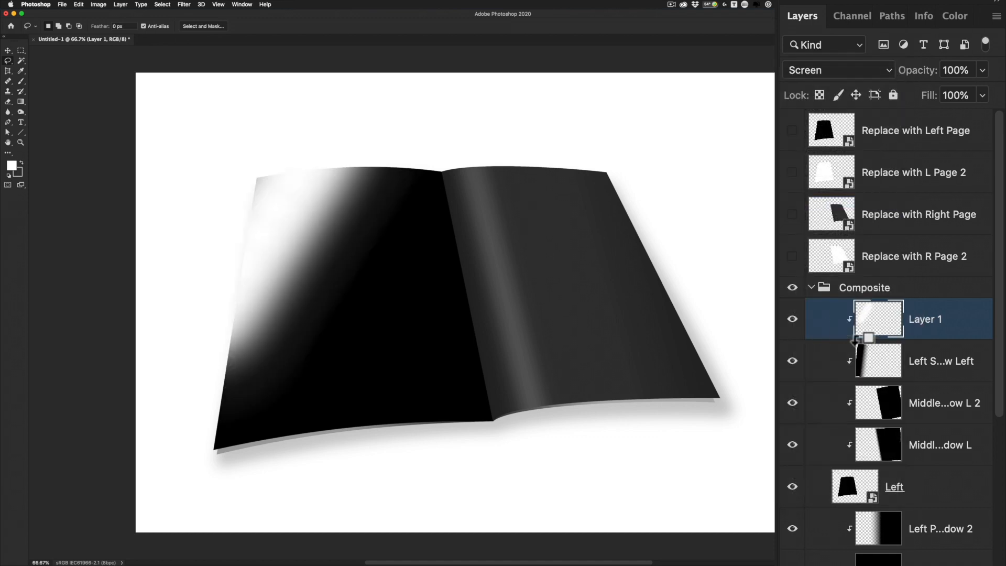
click(943, 73)
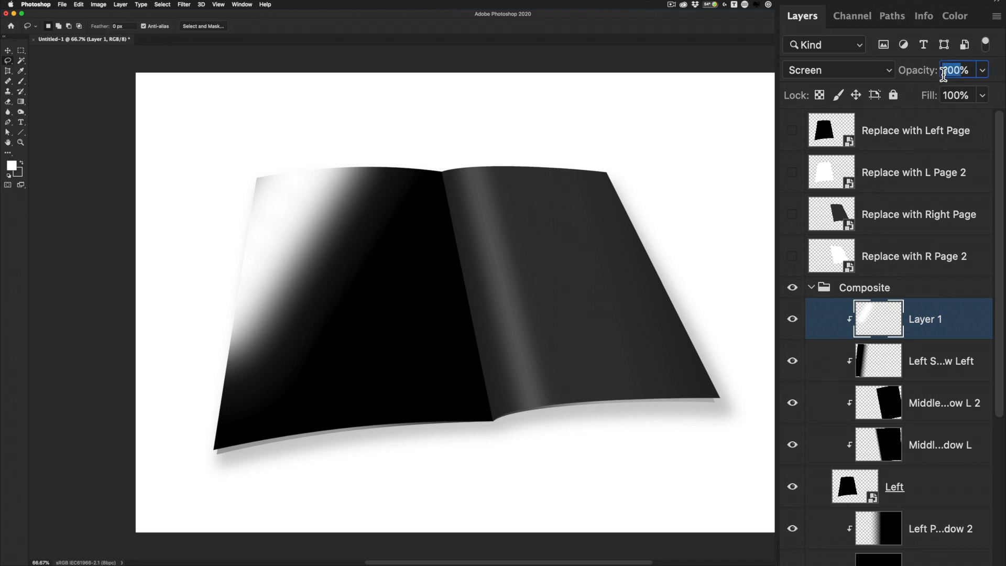
text(20)
key(Return)
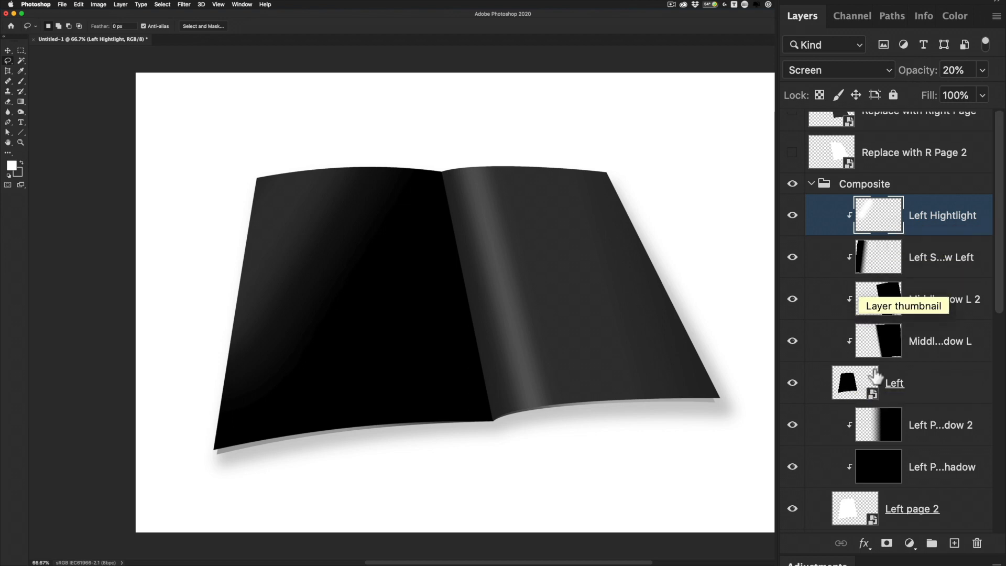
- Group the left page smart object with its clipped shadow and highlight layers and name the group "Left"
shift+click(850, 387)
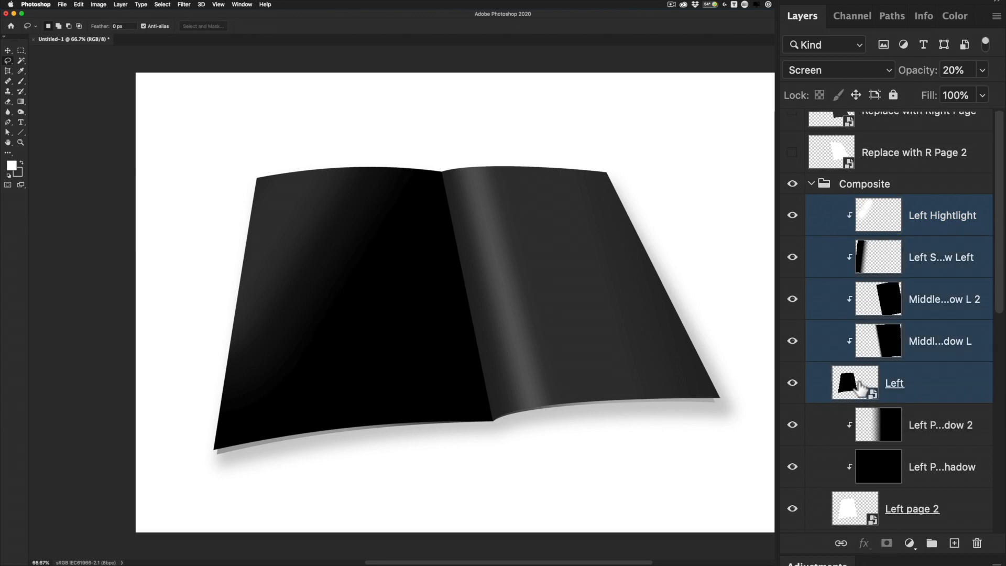
click(931, 545)
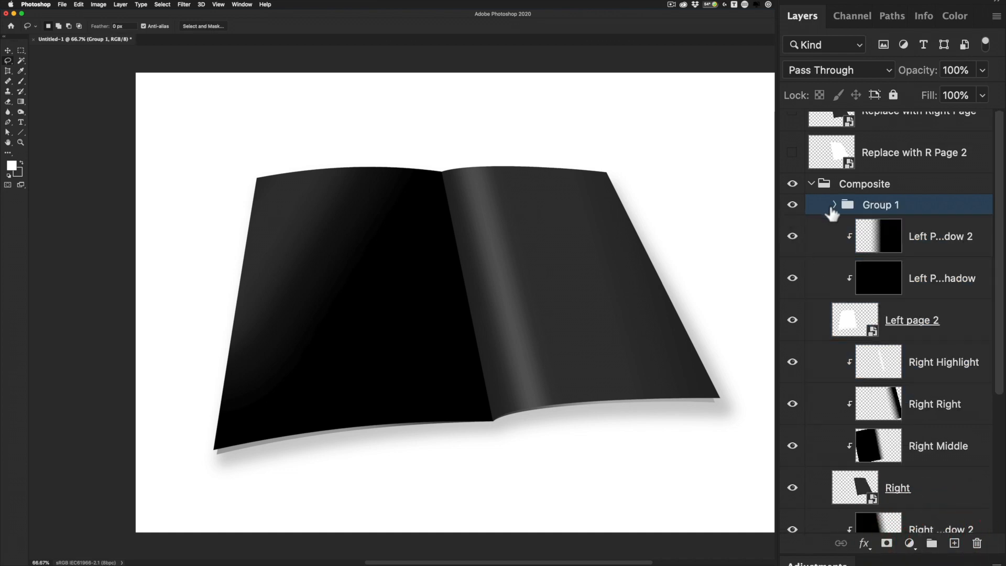
double_click(883, 206)
text(Left)
key(Return)
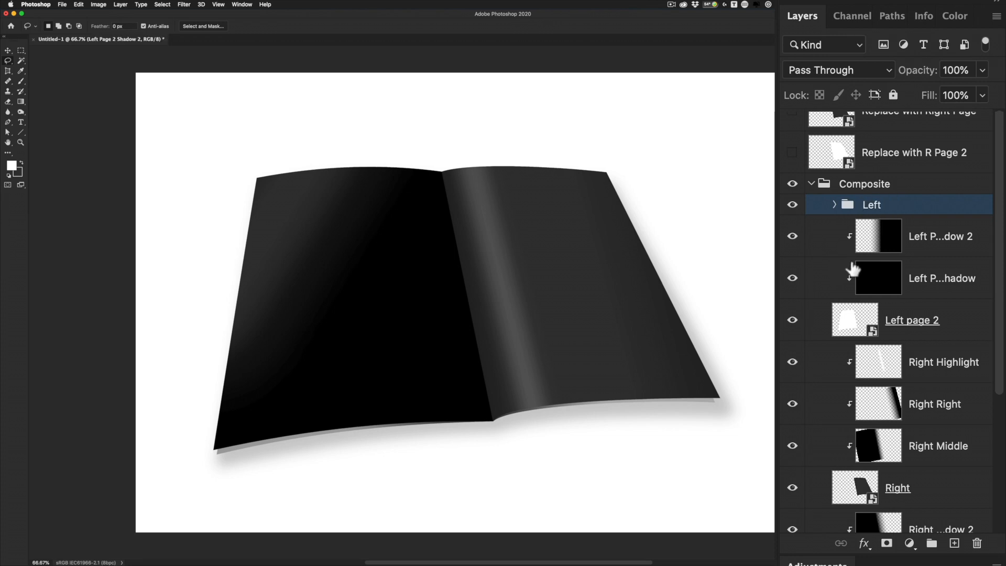
- Group the Left page 2 smart object with its two clipped shadow layers and name the group "Left P2"
click(883, 245)
shift+click(856, 326)
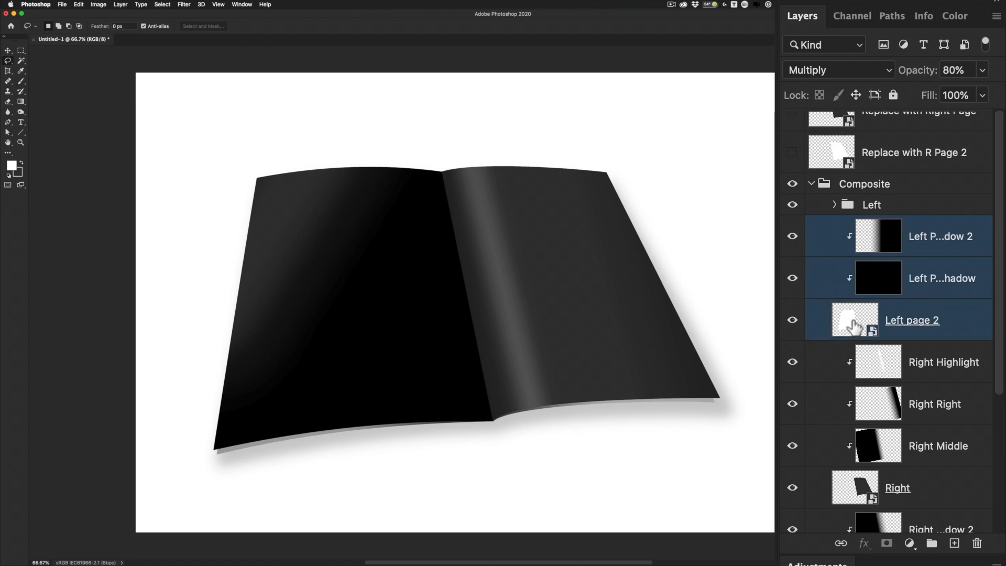
click(932, 543)
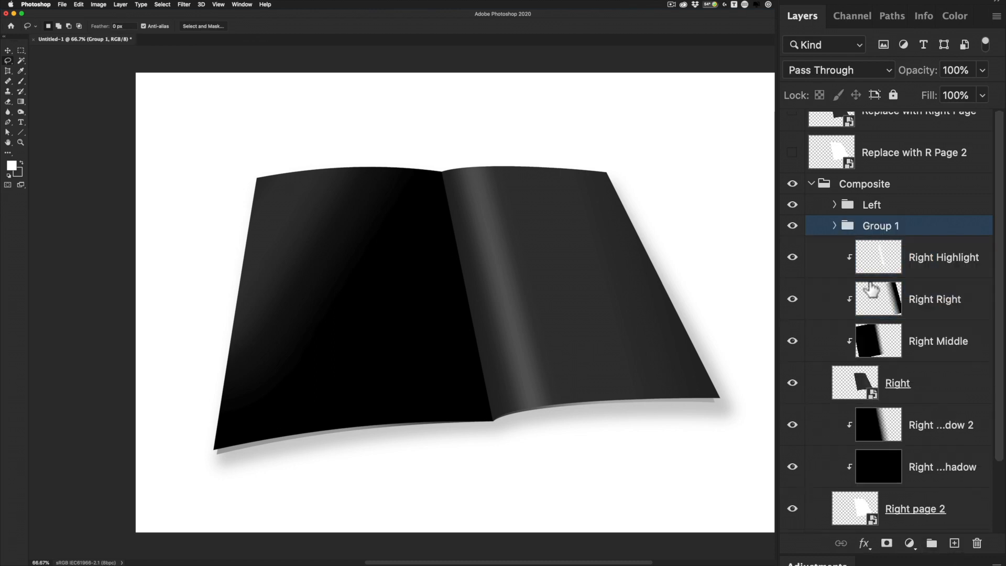
double_click(872, 226)
text(Left P2)
- Group the layers from Right Highlight down to the Right smart object and name the group "Right"
click(878, 264)
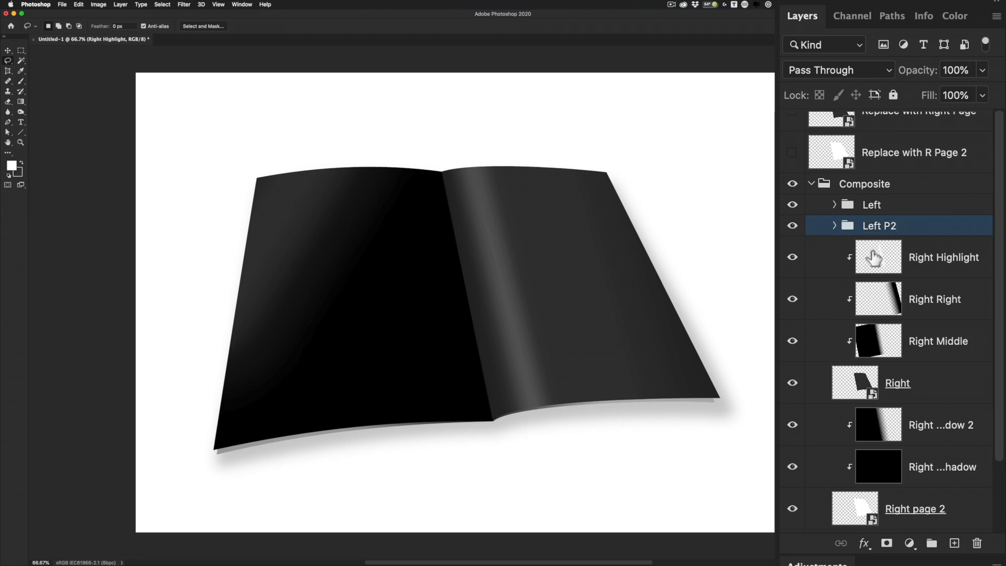
shift+click(853, 391)
click(933, 545)
double_click(871, 246)
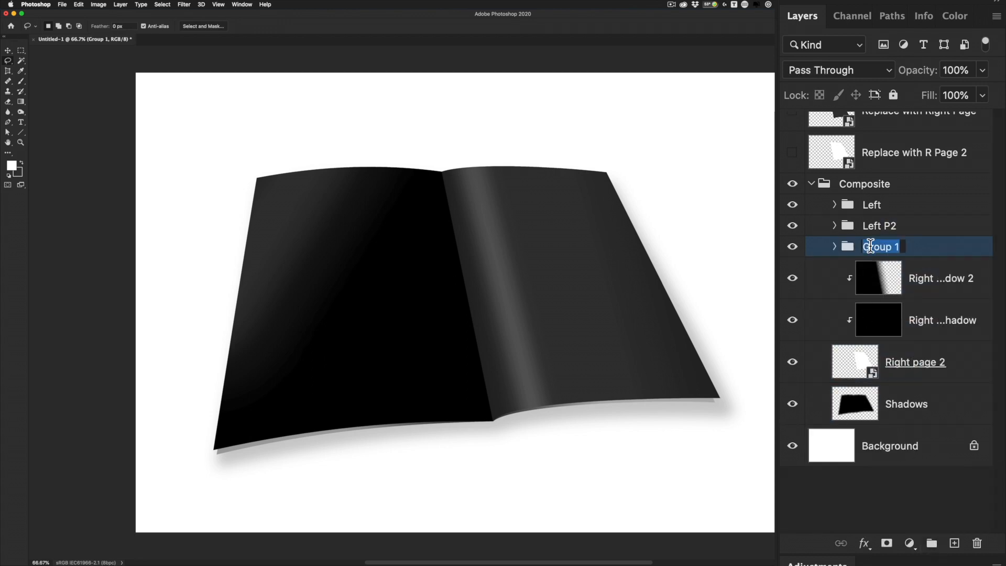
text(Right)
- Group the Right page 2 smart object with its two clipped shadow layers and name the group "Right P2"
click(873, 281)
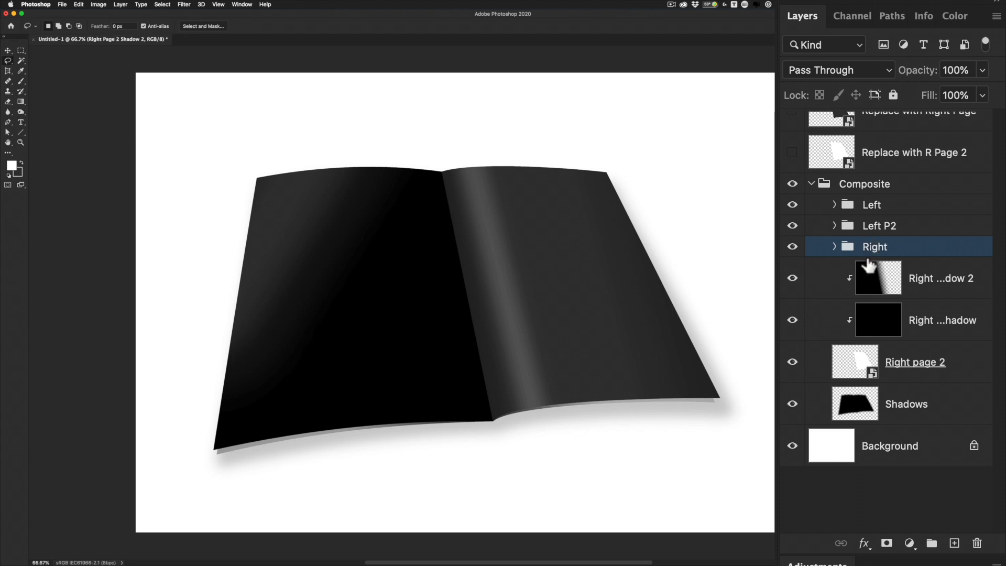
shift+click(863, 374)
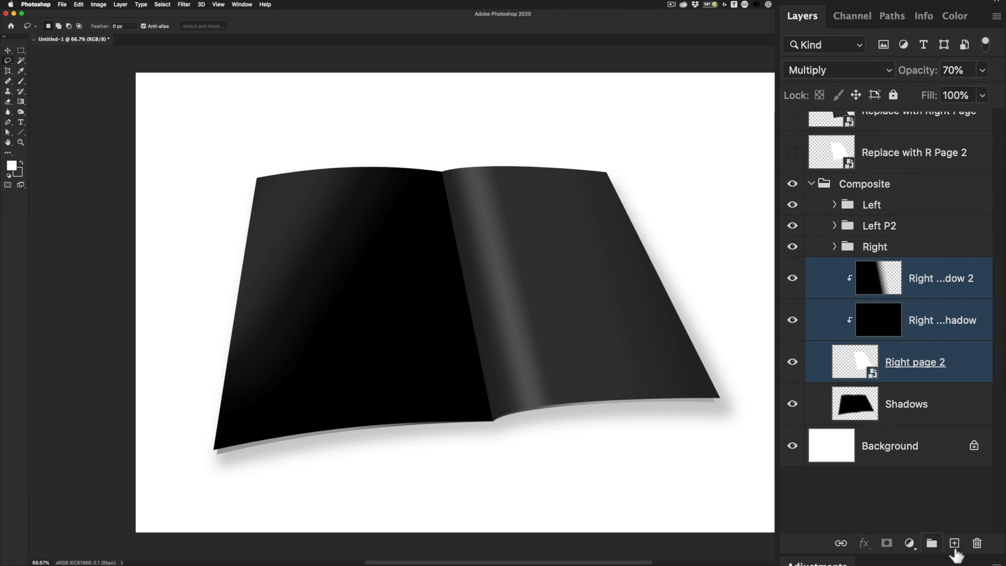
click(931, 544)
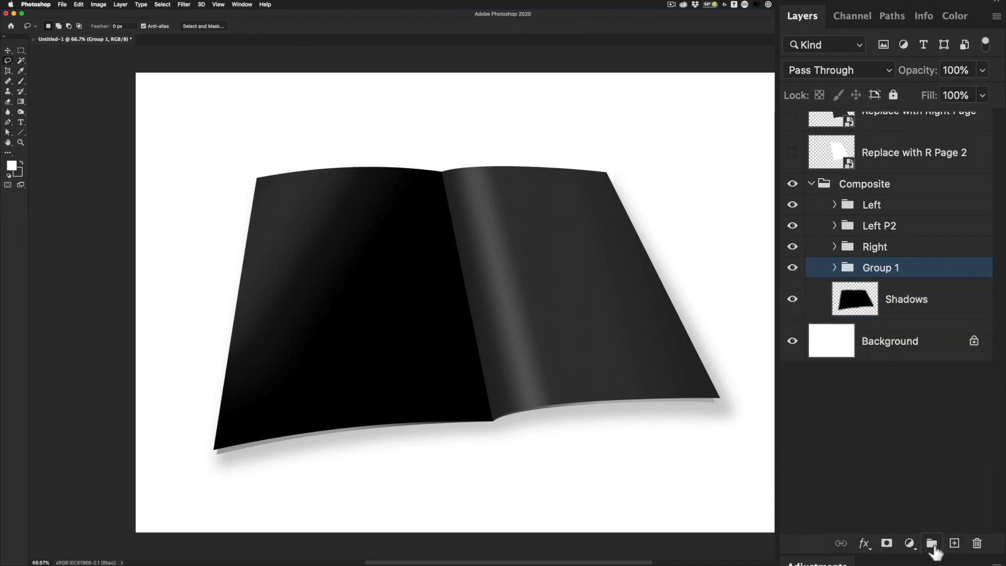
double_click(877, 269)
text(Right P2)
key(Return)
- Collapse the Composite group and lock it completely
click(813, 186)
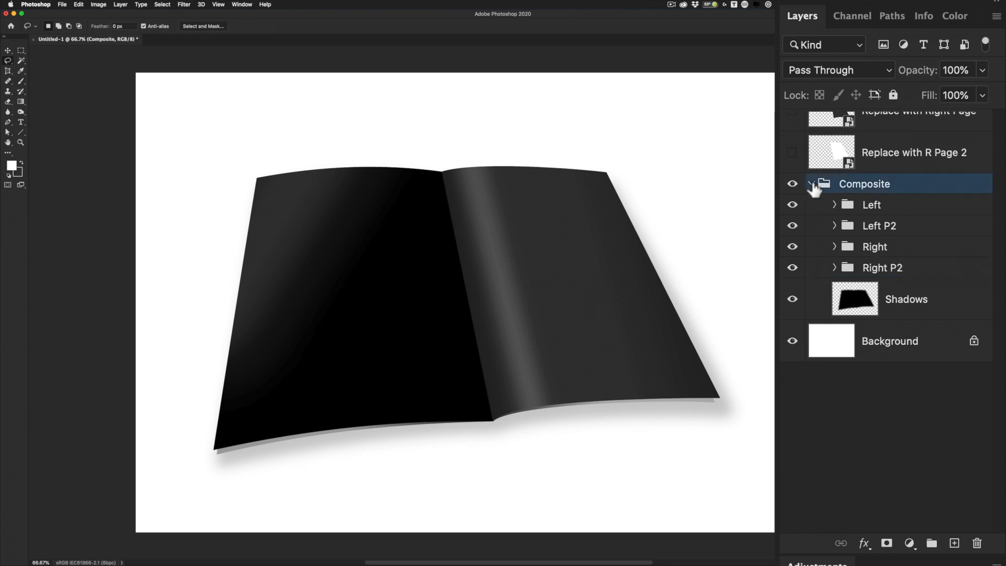
scroll(813, 189, up, 3)
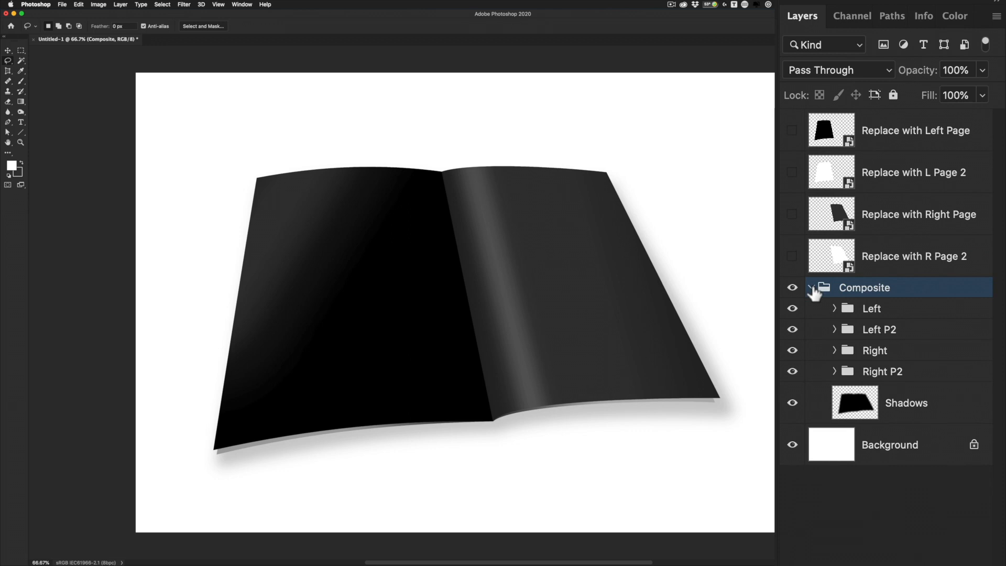
click(811, 288)
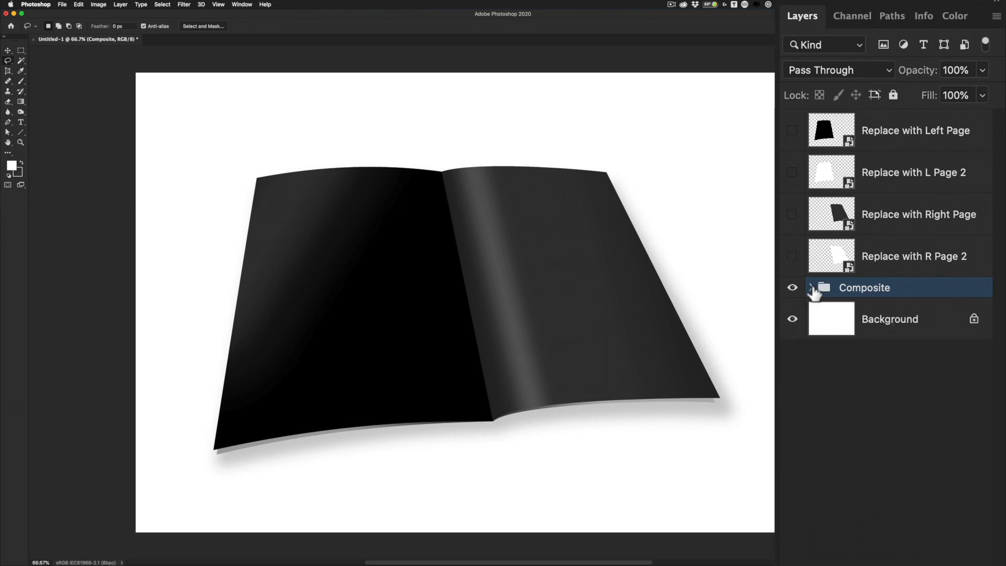
click(893, 95)
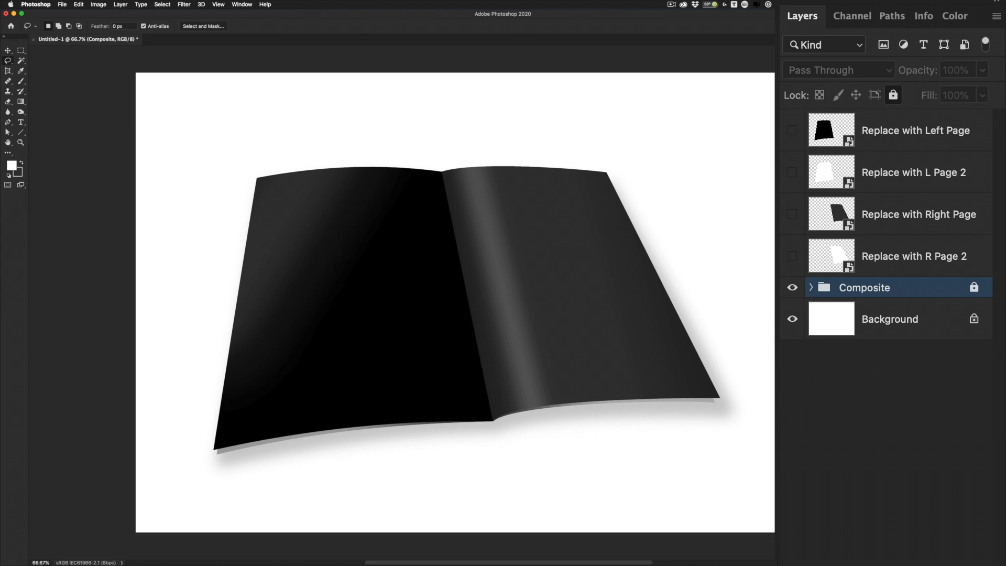
- Colour-label the Composite group and the Background layer red
right_click(792, 289)
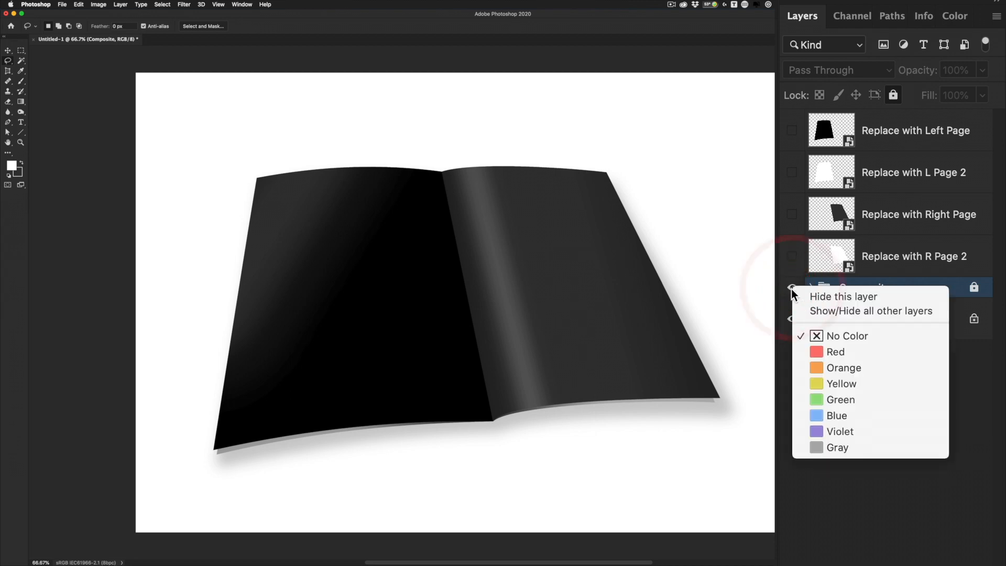
click(821, 351)
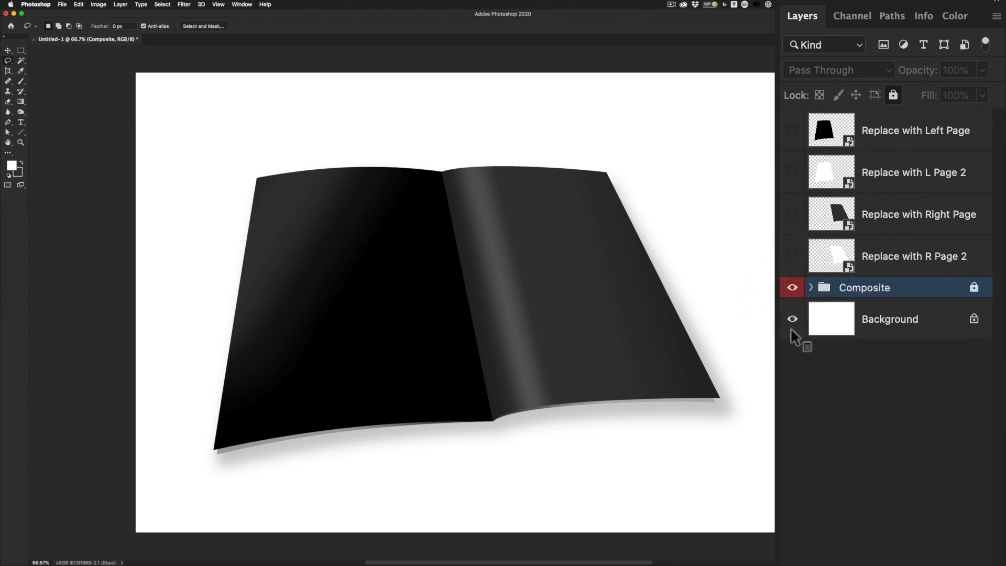
right_click(790, 326)
click(816, 392)
- Colour-label the four "Replace with" smart object layers green
click(832, 256)
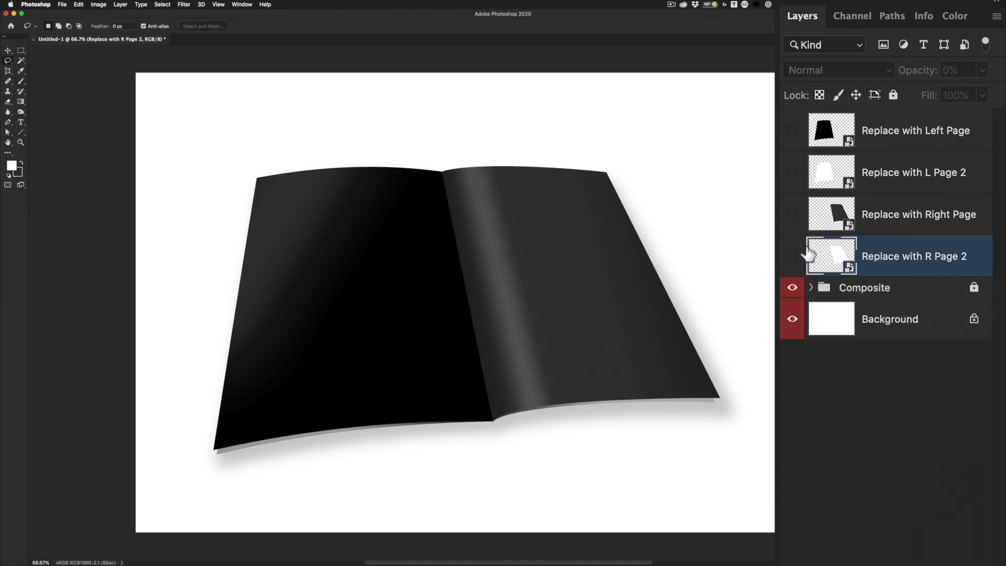
right_click(792, 254)
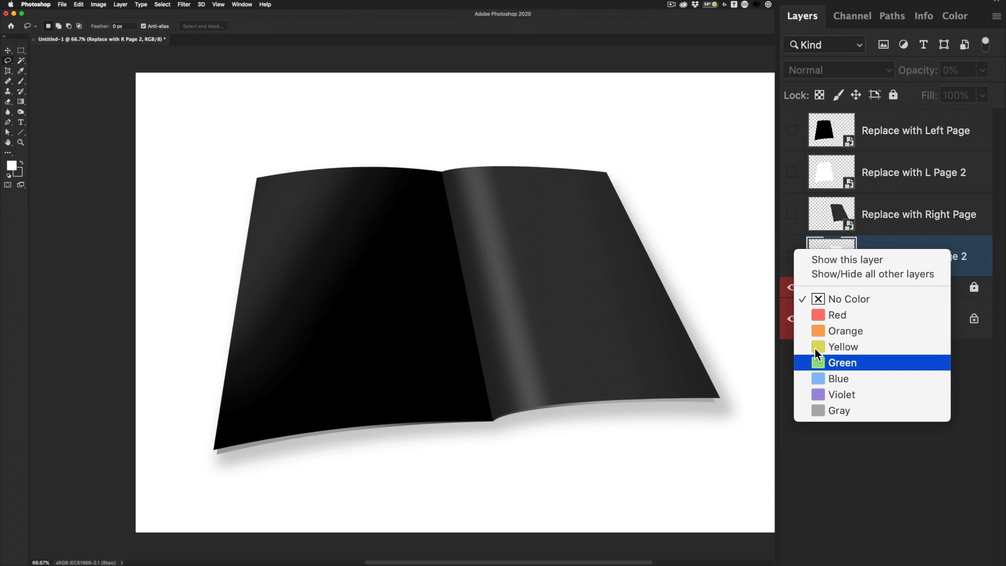
click(828, 362)
right_click(792, 212)
click(825, 321)
right_click(791, 169)
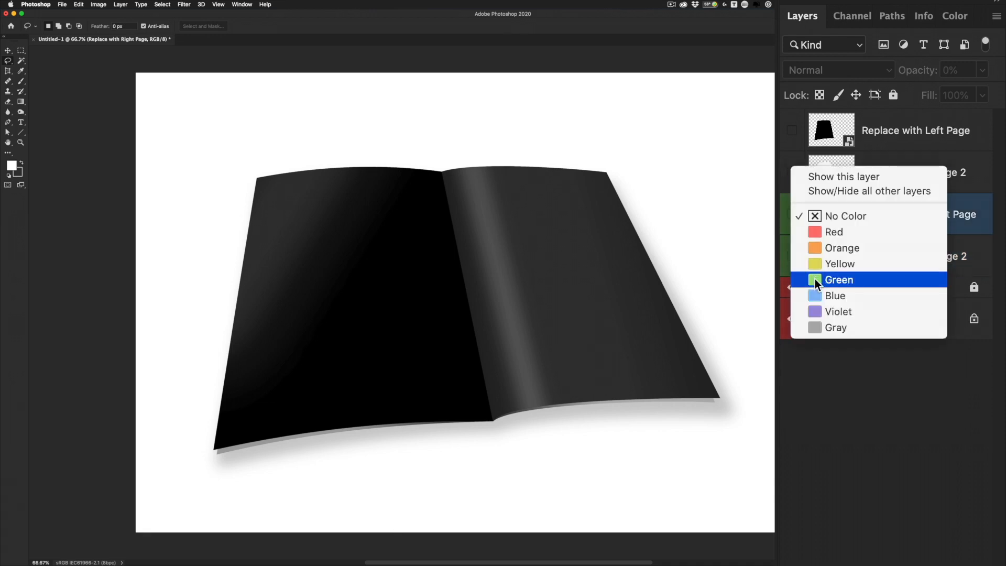
click(816, 279)
right_click(791, 131)
click(821, 244)
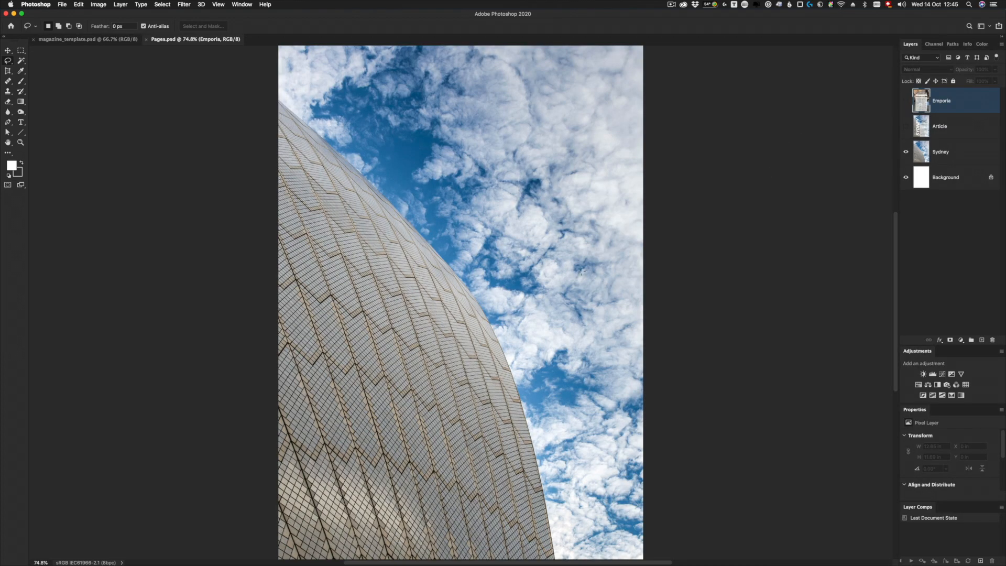
- Show the Article layer in Pages.psd, copy the Sydney article page and switch to magazine_template.psd
click(906, 126)
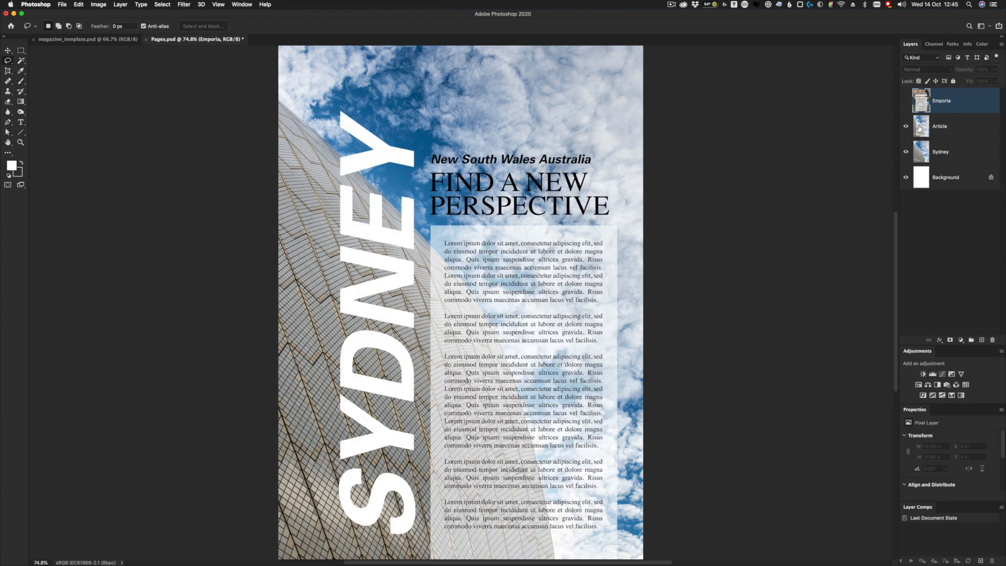
click(922, 128)
super+click(925, 127)
key(ctrl+Tab)
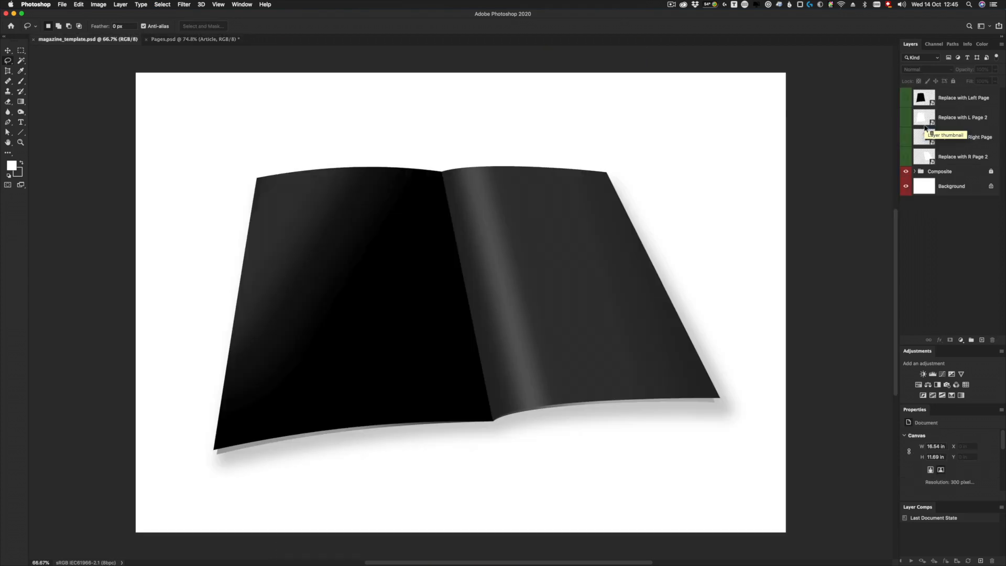
- Paste the Sydney article page into the Replace with Left Page smart object, then save and close its contents
double_click(923, 99)
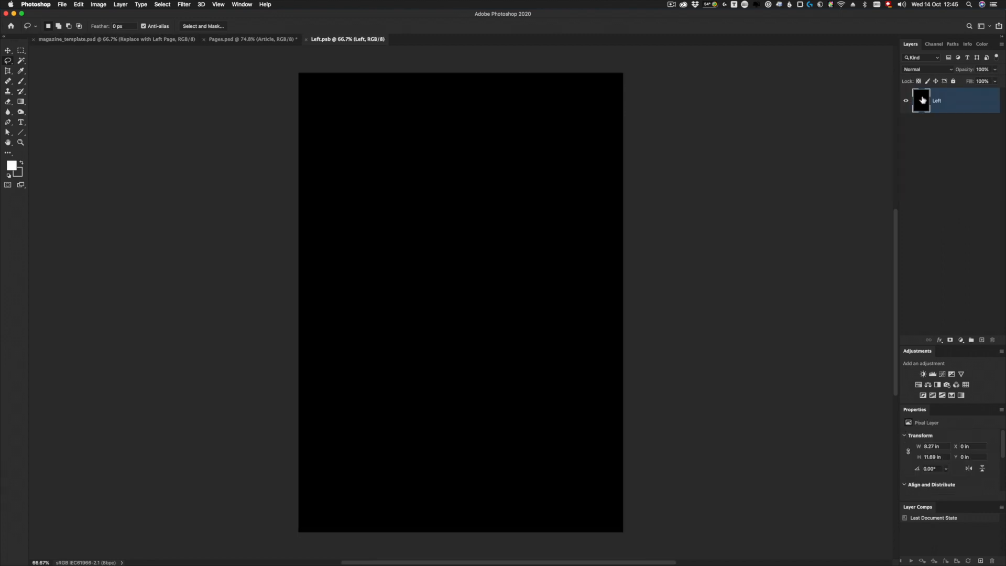
key(super+v)
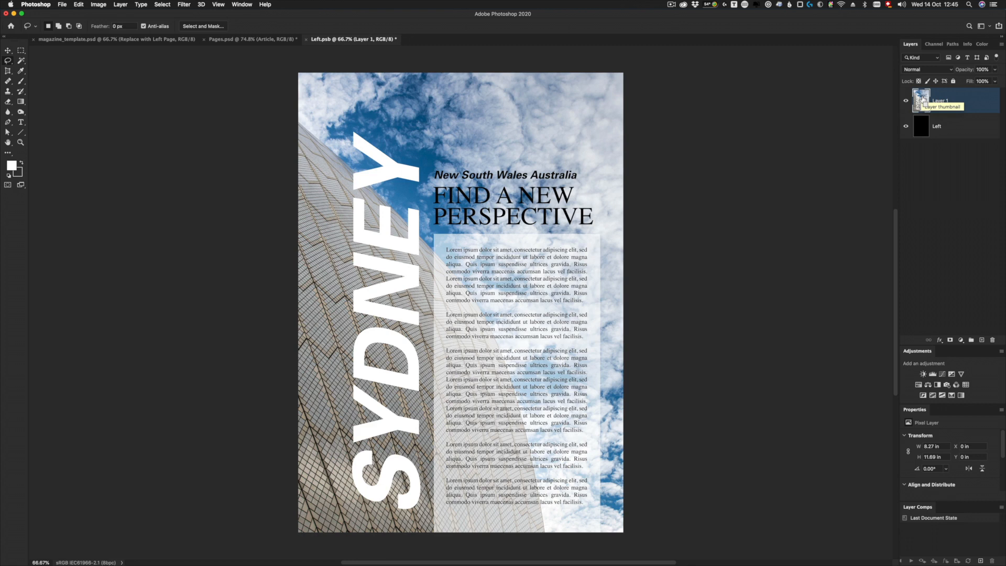
key(super+w)
key(Return)
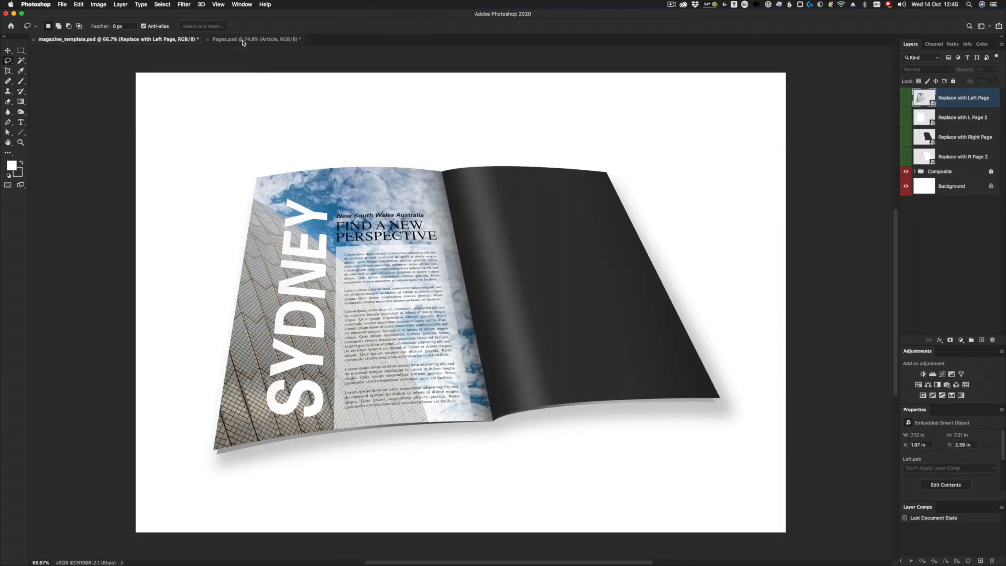
- Copy the whole Emporia page from Pages.psd and close that document
click(243, 40)
key(super+a)
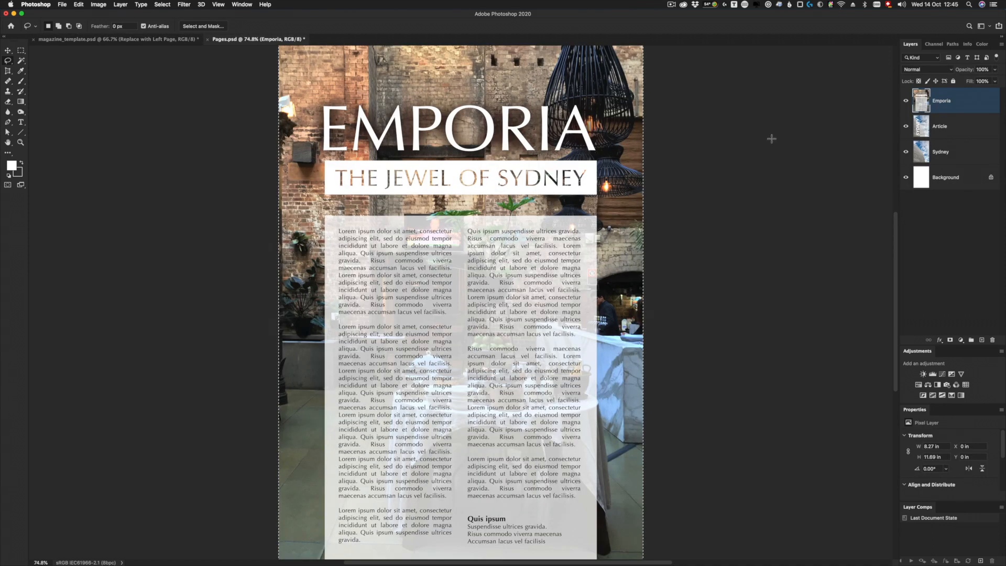
key(super+c)
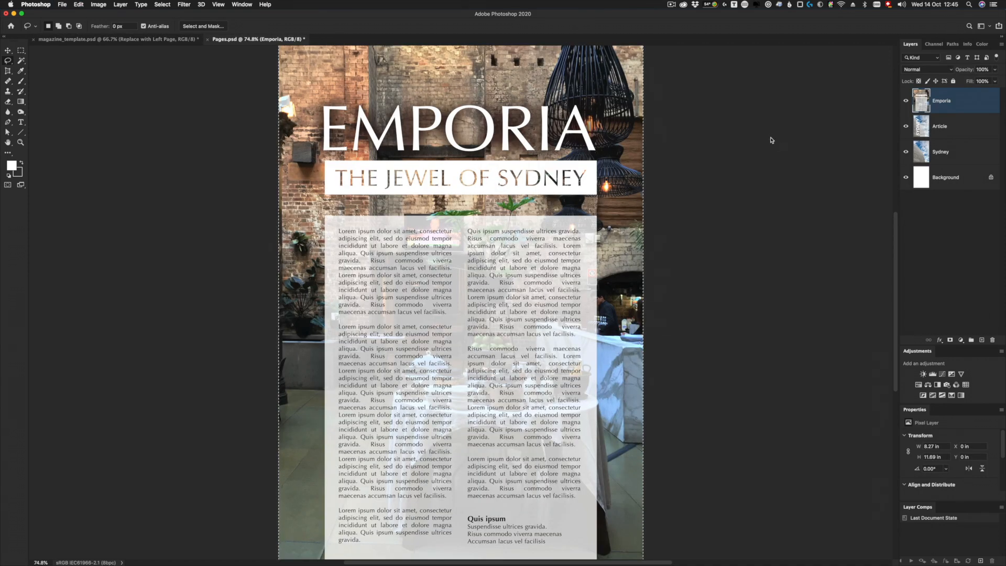
key(super+w)
- Paste the Emporia page into the Replace with Right Page smart object, then save and close its contents
double_click(921, 138)
key(super+v)
key(super+w)
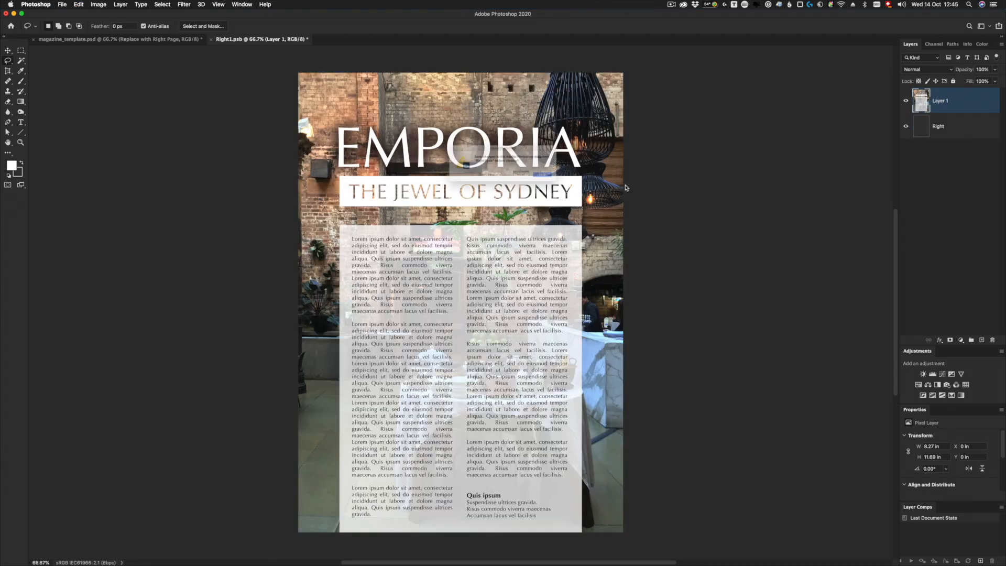
key(Return)
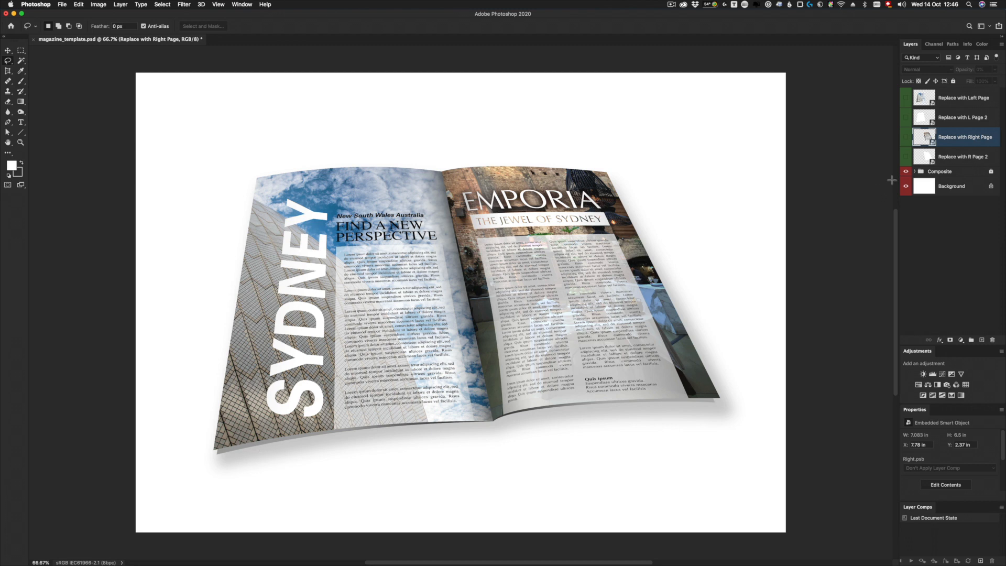
- Fill the Replace with L Page 2 smart object with the Emporia page flipped vertically, saving and closing its contents
double_click(924, 120)
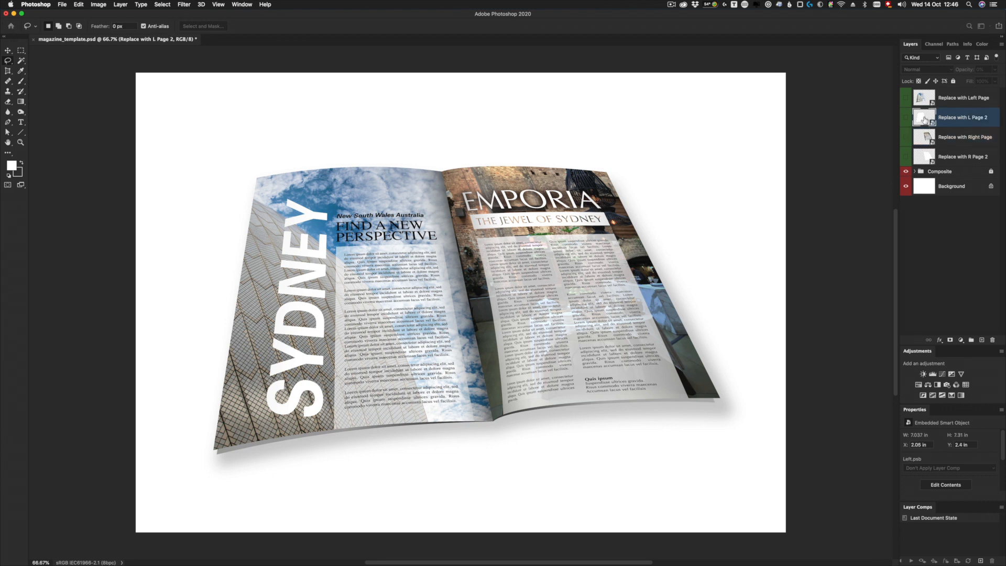
key(super+v)
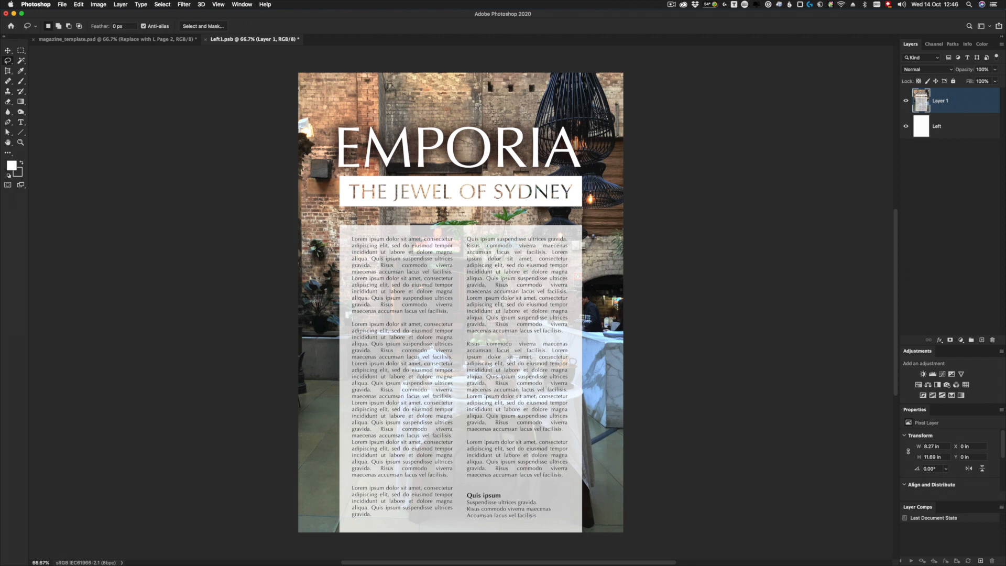
key(super+t)
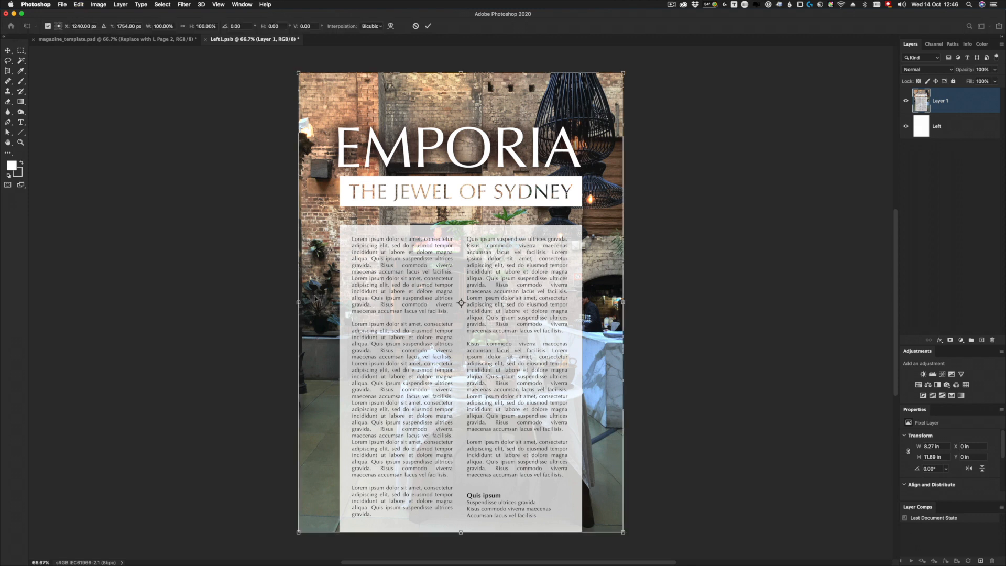
right_click(329, 278)
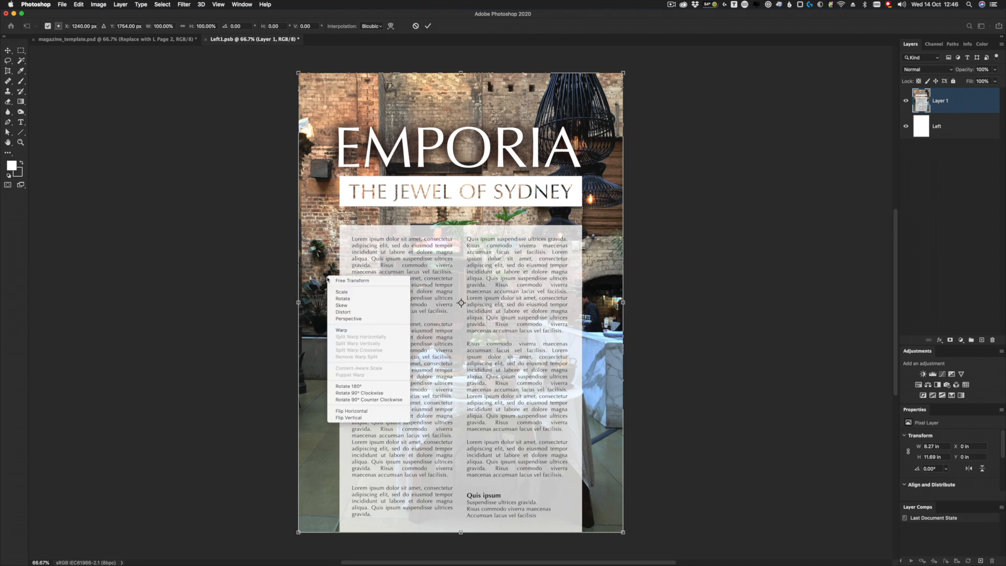
click(353, 418)
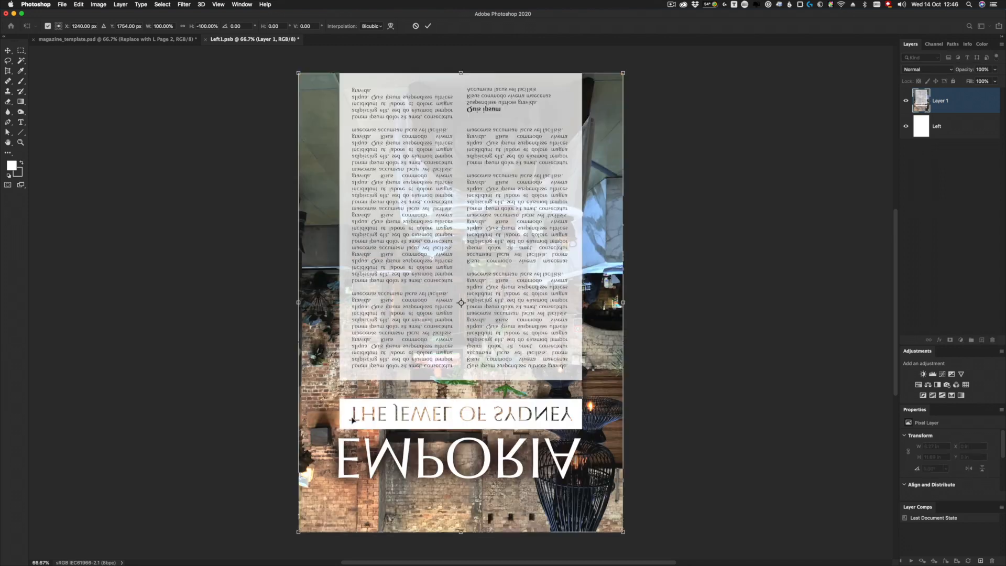
key(Return)
key(super+w)
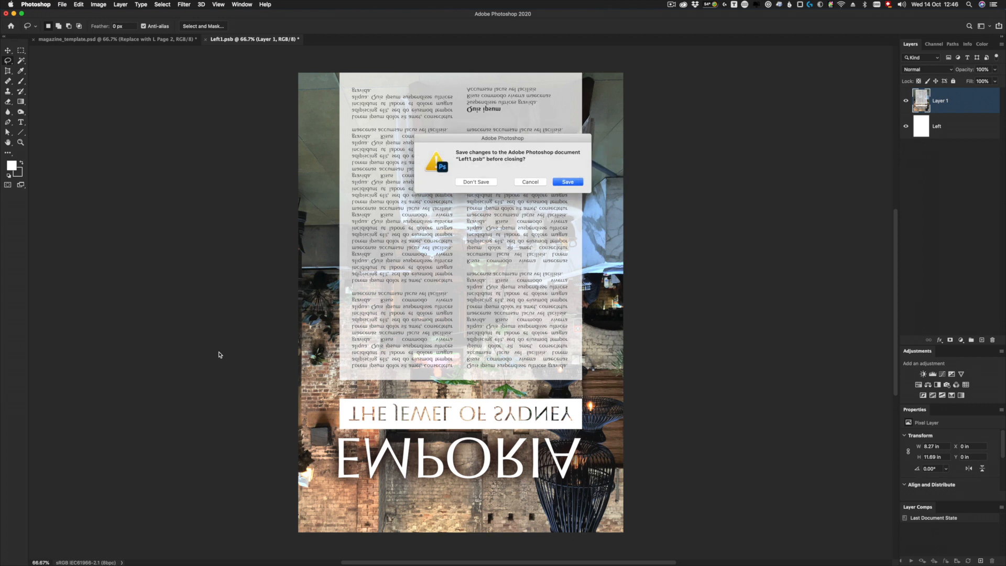
key(Return)
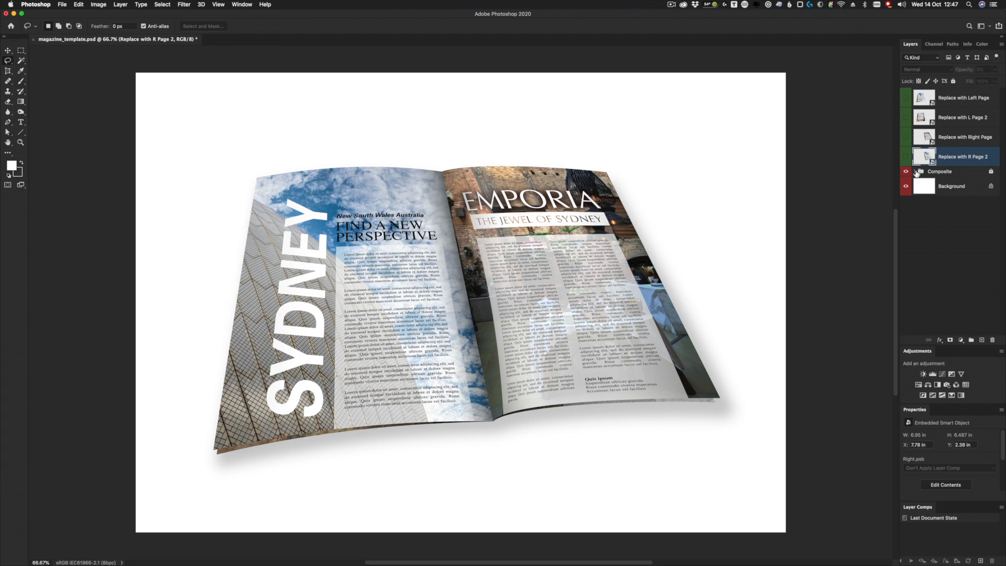
click(916, 172)
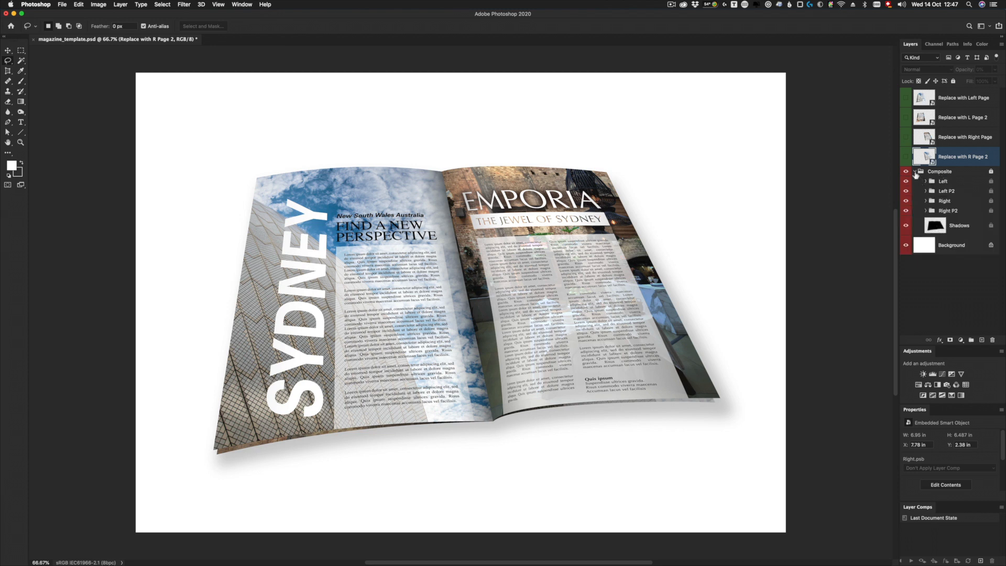
click(915, 172)
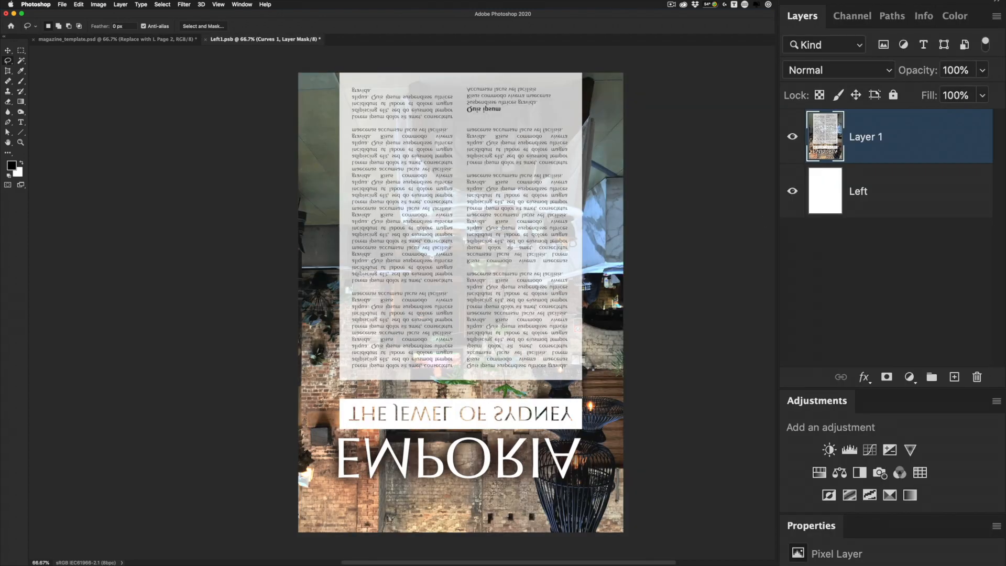
- Darken the flipped page in Left1.psb with a Curves adjustment layer, lowering the white point to output 97, then save and close
click(869, 450)
drag(977, 372, 990, 465)
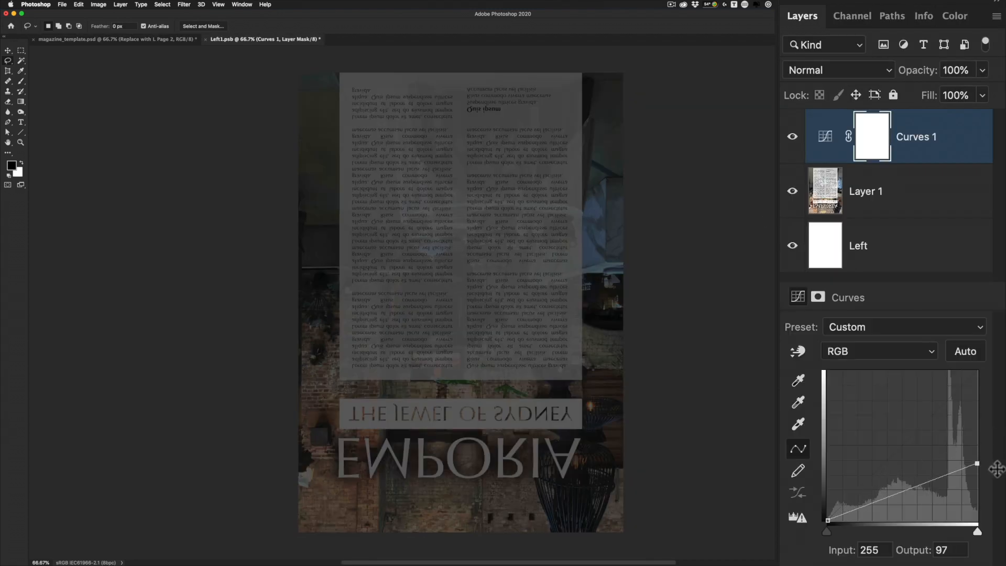
drag(923, 493, 921, 504)
key(super+s)
key(super+w)
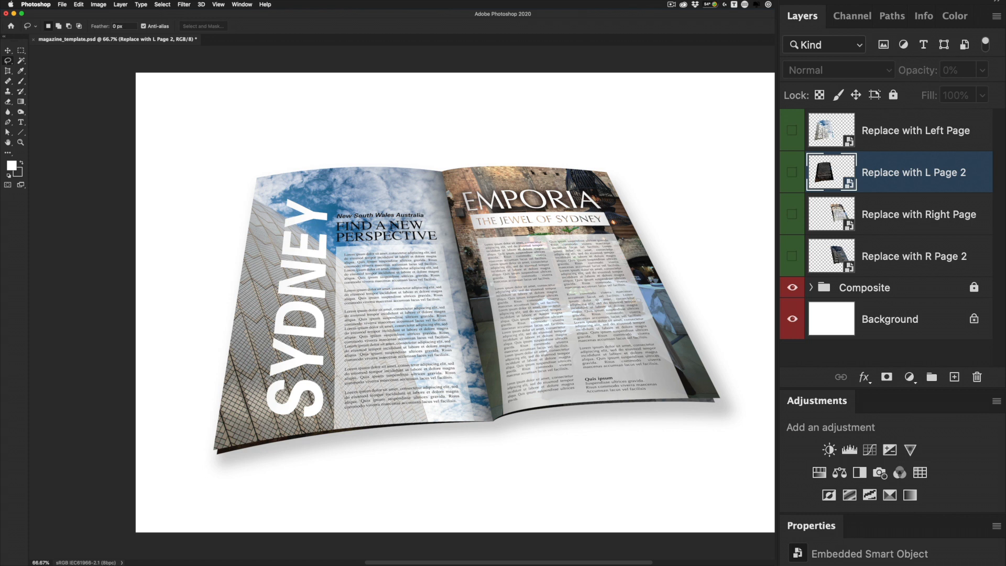
- Compare the right page with and without the topmost highlight layer in the Right group inside Composite
click(811, 287)
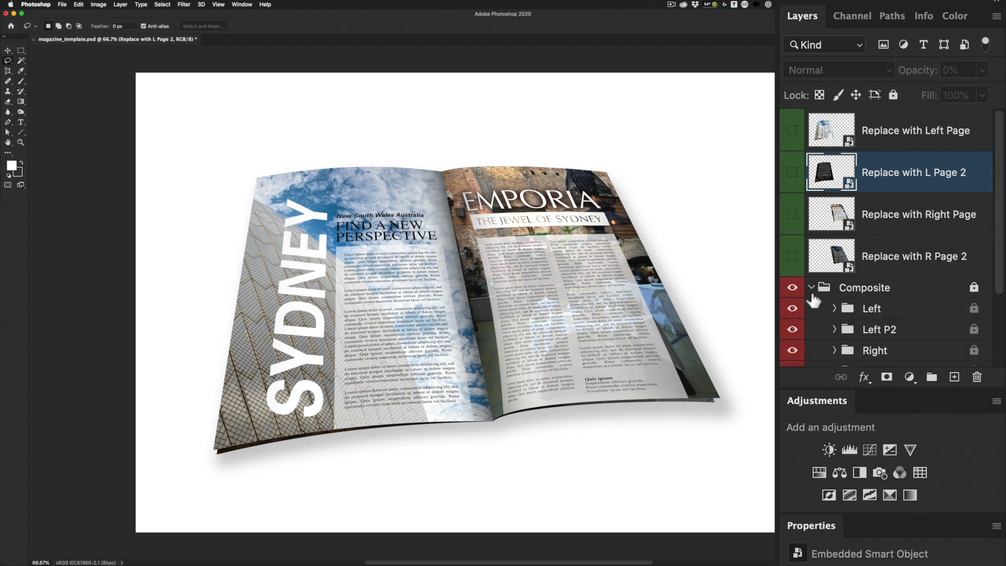
drag(817, 388, 817, 561)
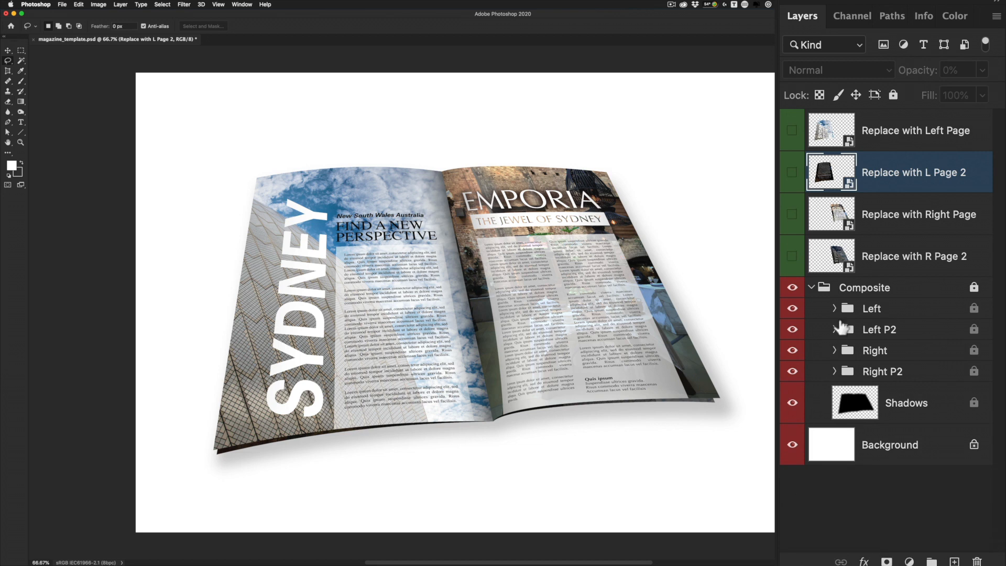
click(834, 350)
click(792, 381)
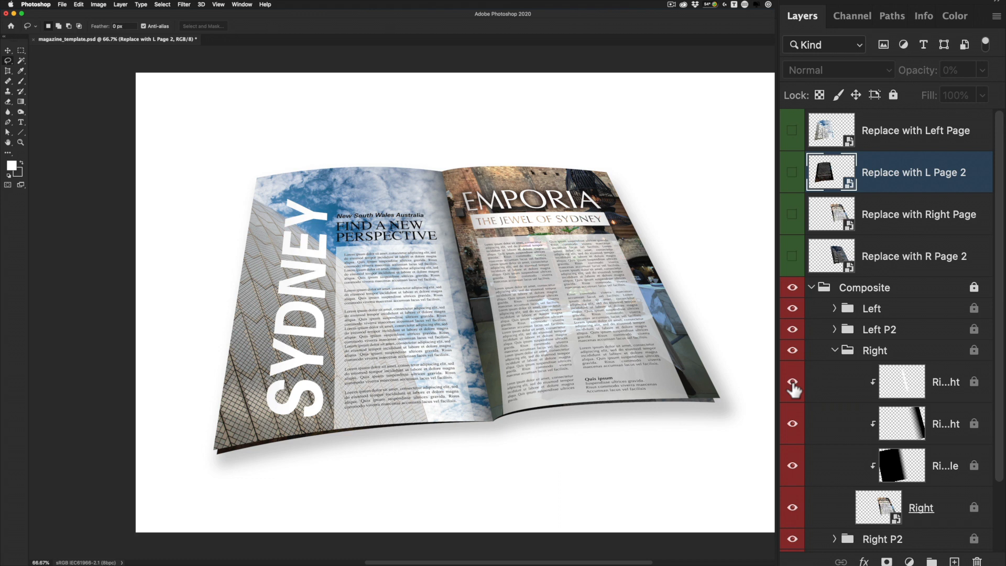
click(793, 383)
click(792, 383)
click(793, 383)
click(793, 384)
click(793, 383)
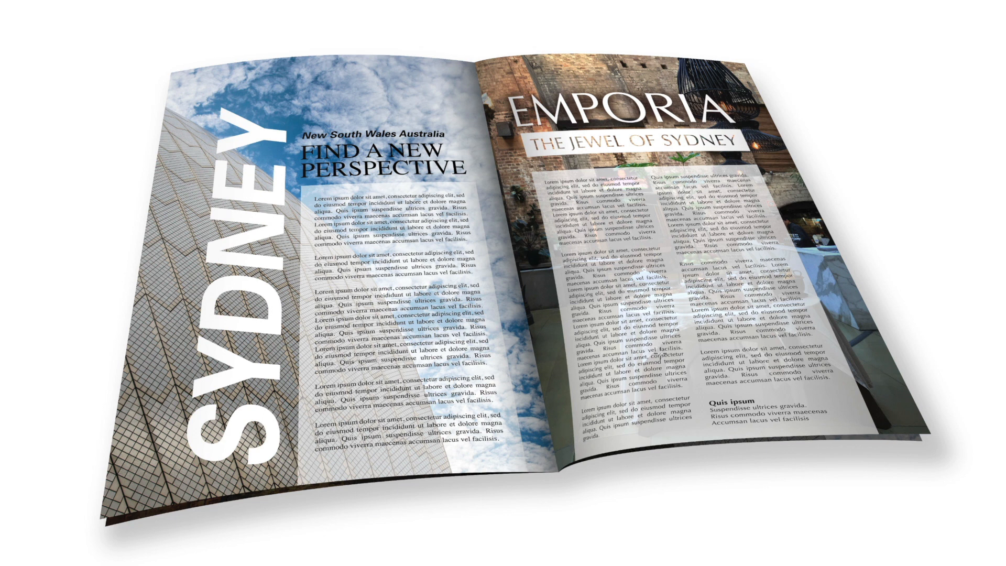
- Warp the Right smart object by pulling its inner bottom corner handle up and inward, then collapse the Right and Composite groups
scroll(946, 247, up, 1)
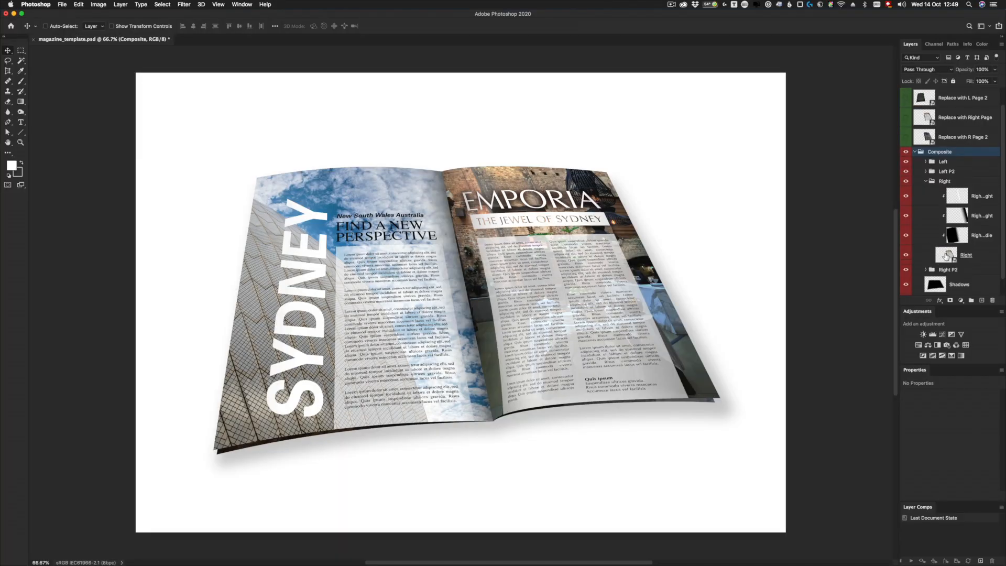
click(946, 255)
key(super+t)
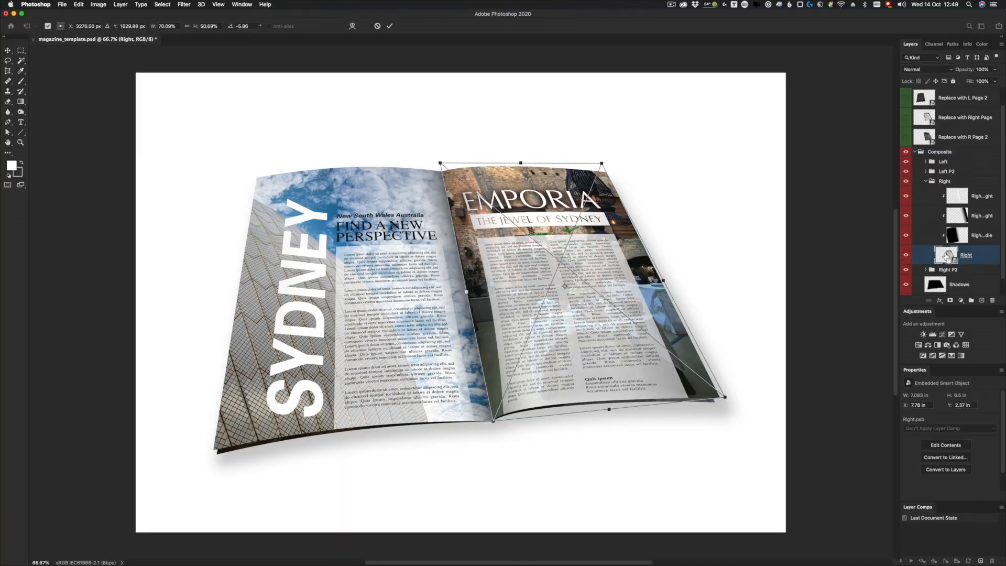
click(352, 26)
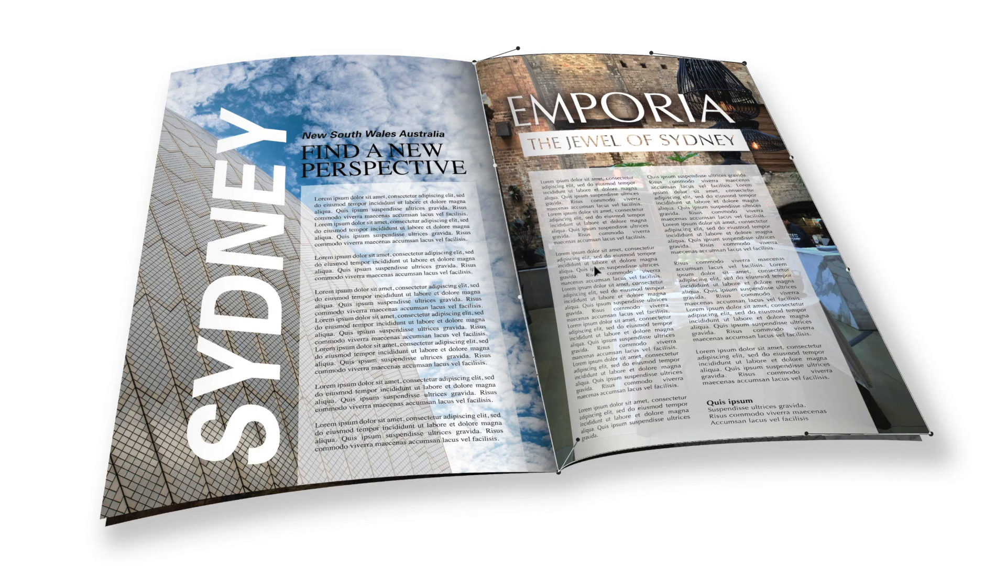
drag(573, 440, 601, 433)
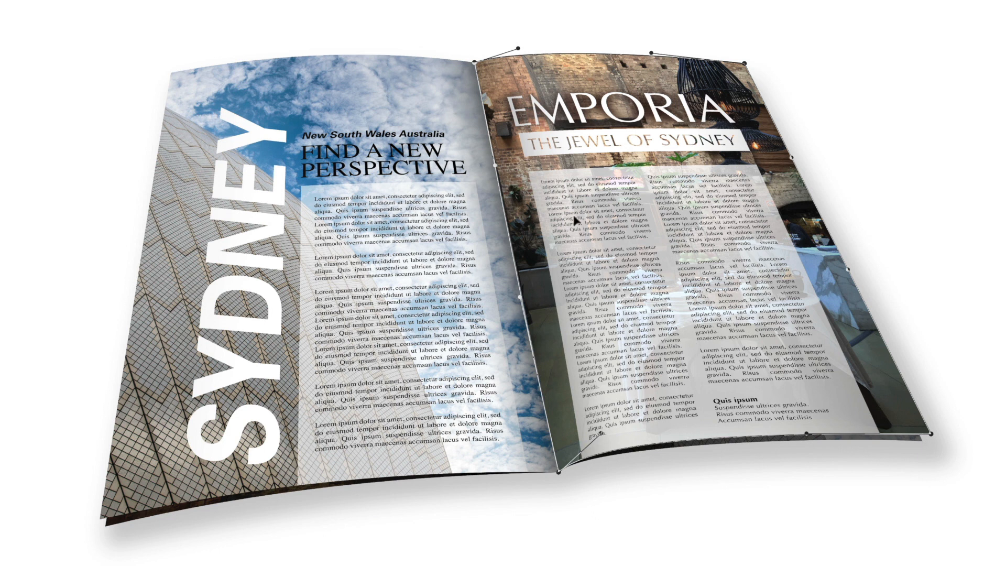
drag(600, 435, 610, 427)
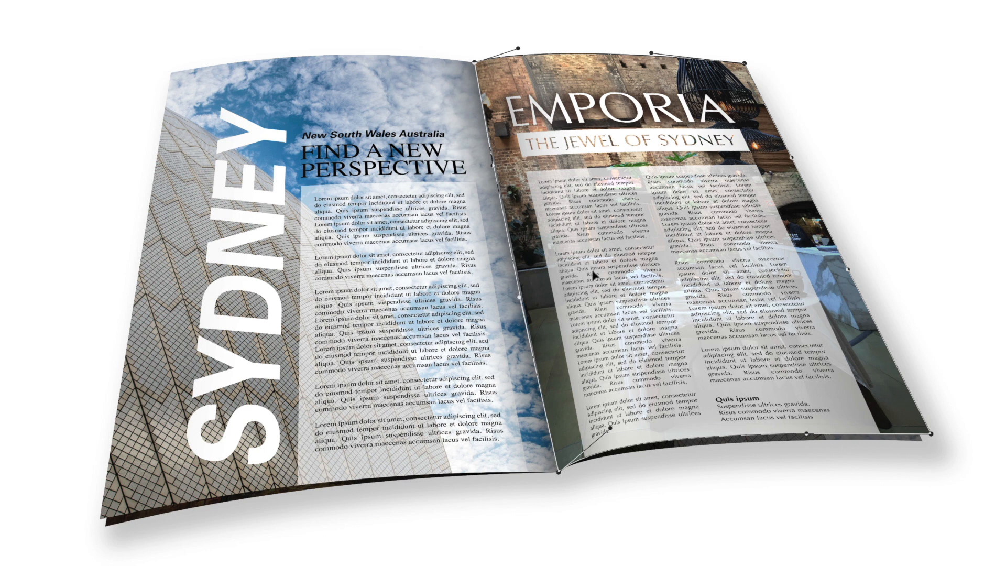
key(Return)
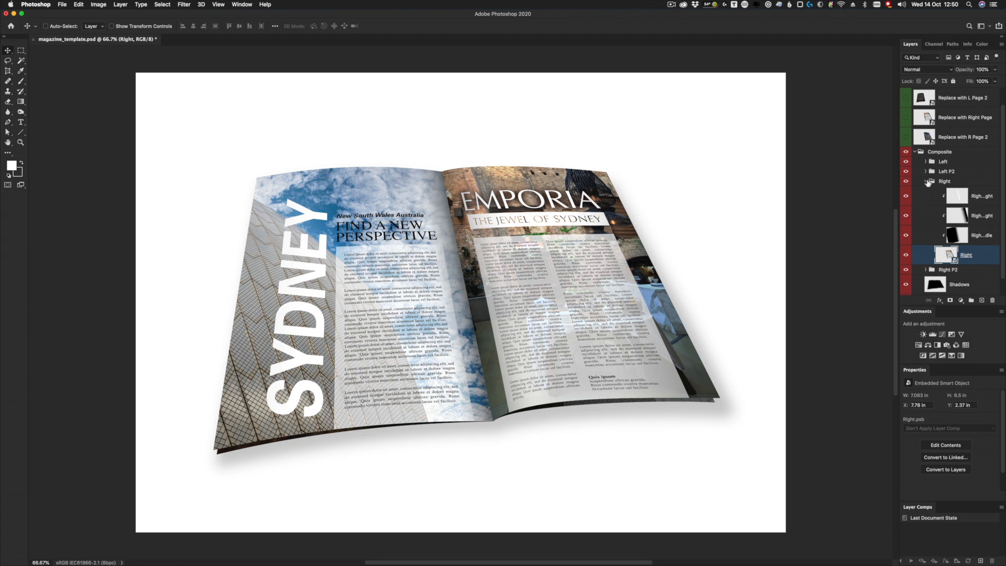
click(925, 181)
click(916, 172)
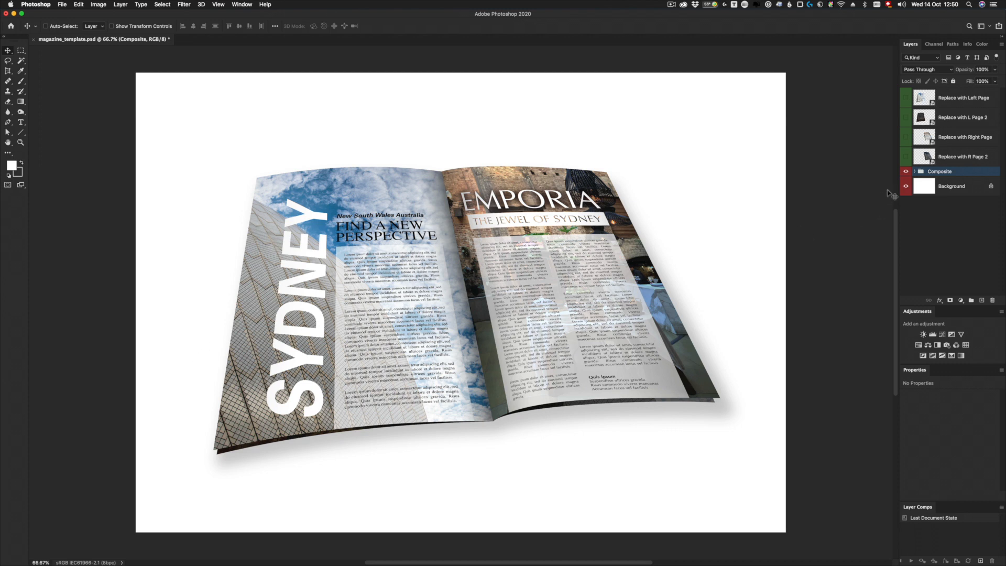
- Compare the right page with its three clipped shading and highlight layers hidden and shown, leaving them all visible
click(914, 171)
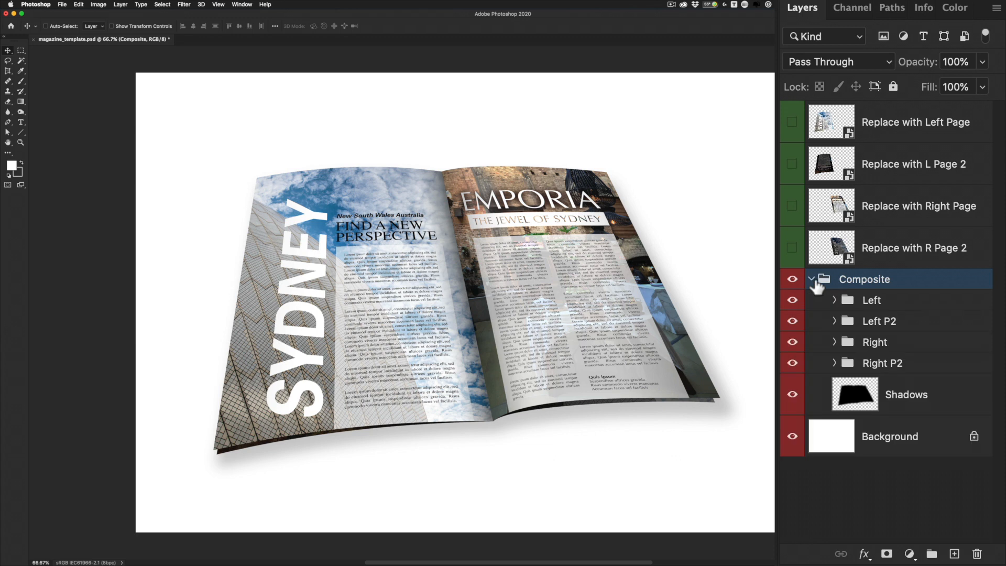
click(835, 342)
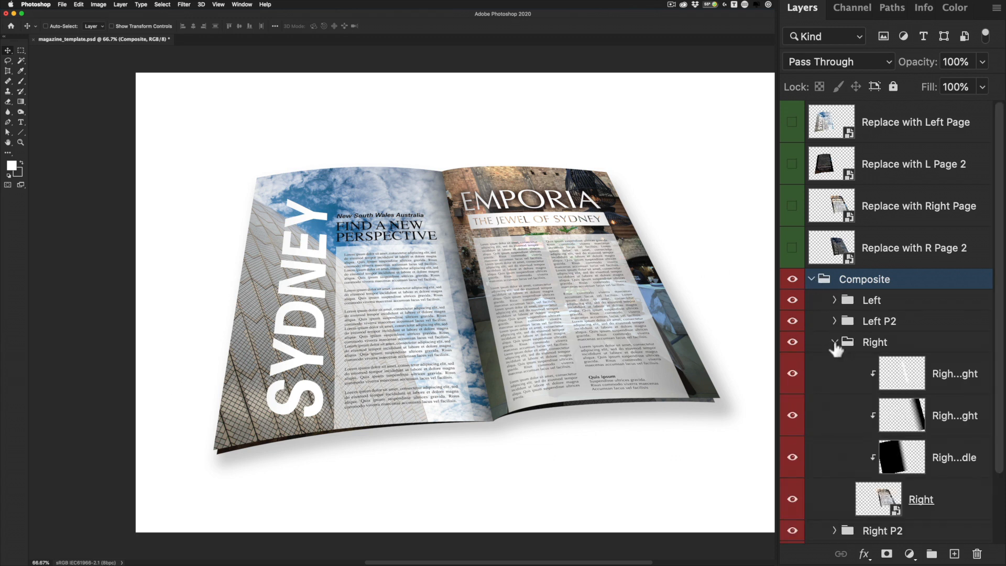
click(786, 451)
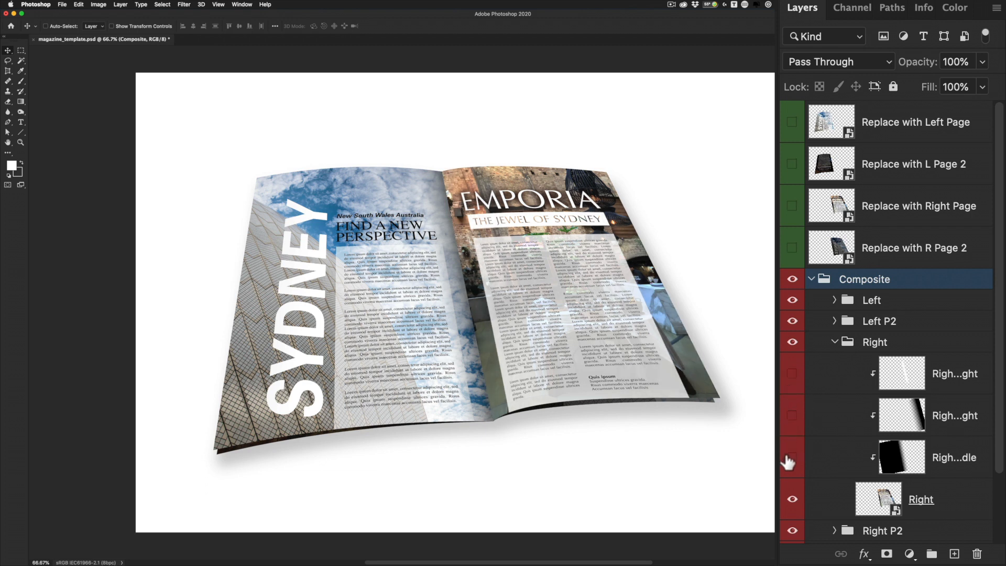
click(791, 456)
click(790, 460)
click(791, 461)
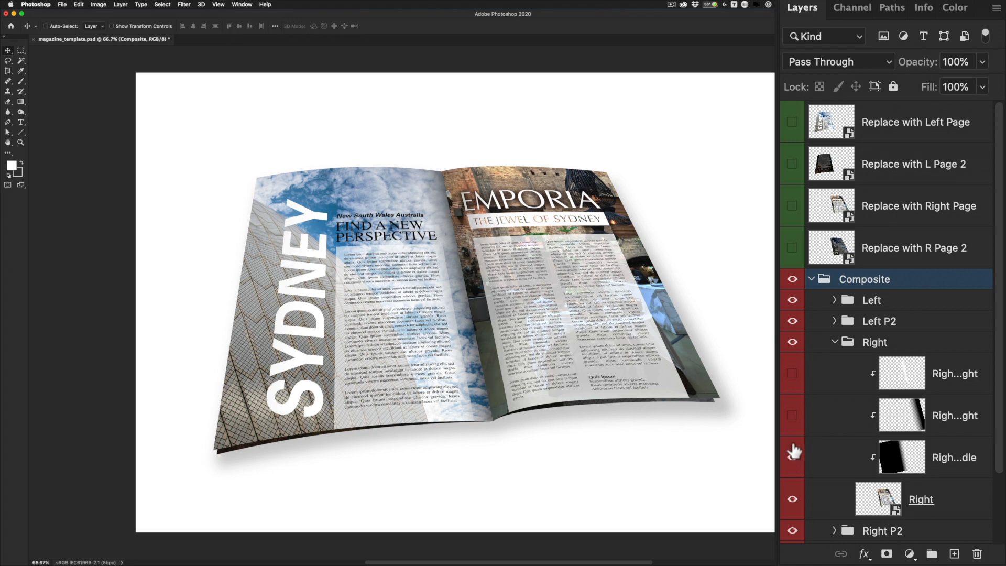
click(792, 415)
click(790, 374)
click(789, 375)
click(789, 375)
- Set the Right Highlight layer's opacity to 45% and the lowest clipped shading layer's to 70%, then collapse the groups
click(874, 380)
mouse_move(923, 67)
mouse_down()
mouse_move(953, 67)
mouse_move(937, 68)
mouse_up()
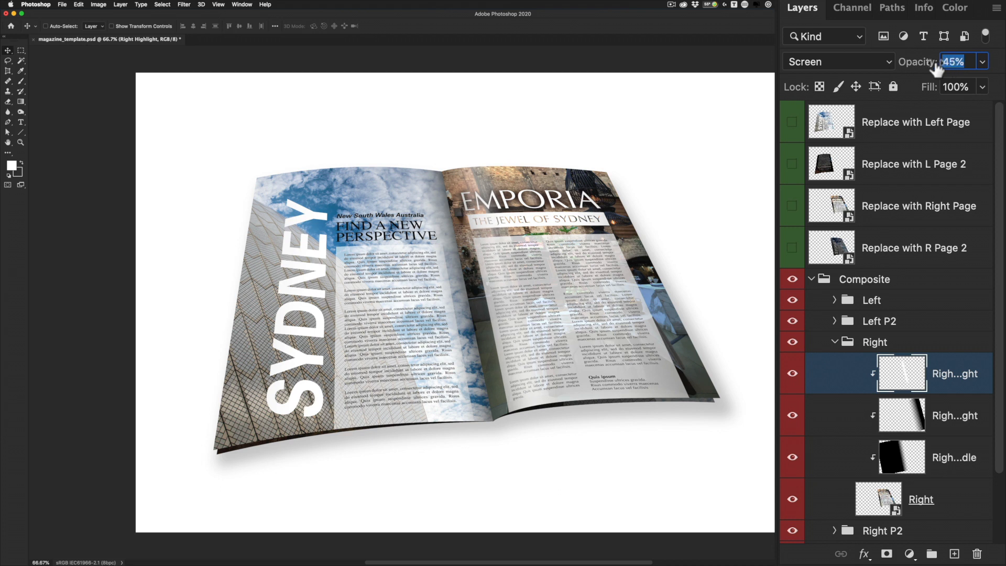
click(898, 463)
mouse_move(911, 67)
mouse_down()
mouse_move(975, 63)
mouse_move(809, 72)
mouse_move(835, 341)
mouse_up()
click(827, 337)
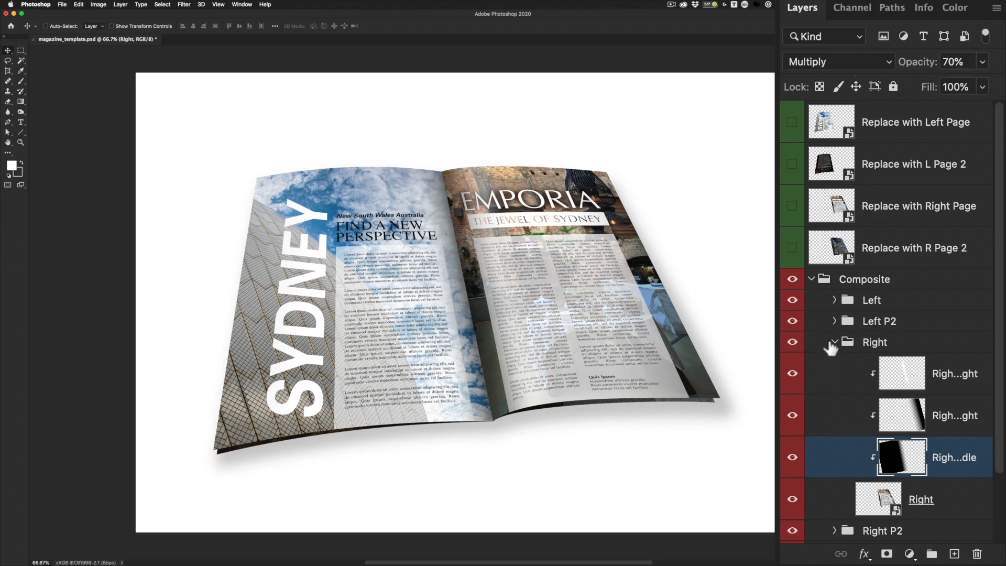
click(834, 342)
click(812, 279)
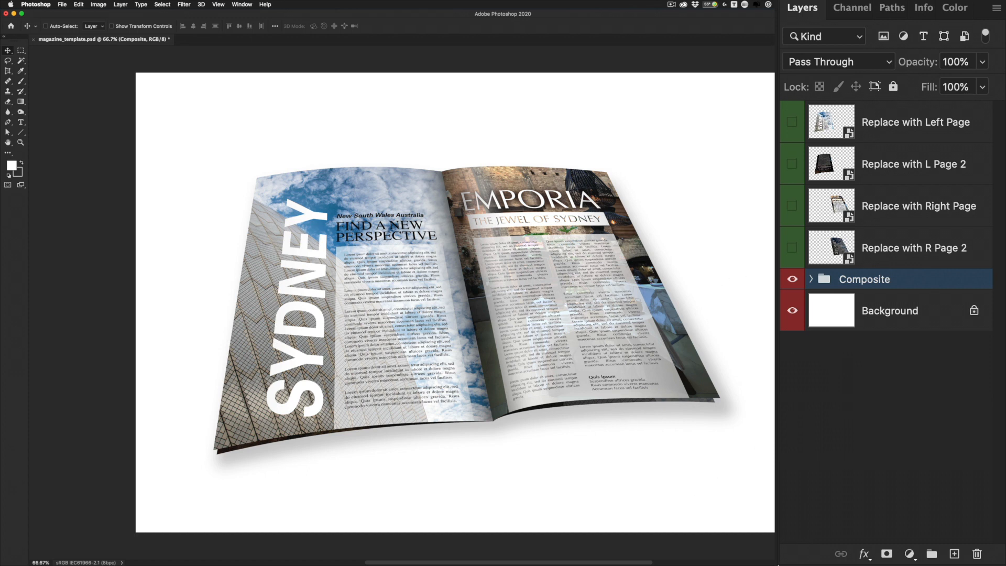
- Select the white Background layer below the Composite group
click(835, 321)
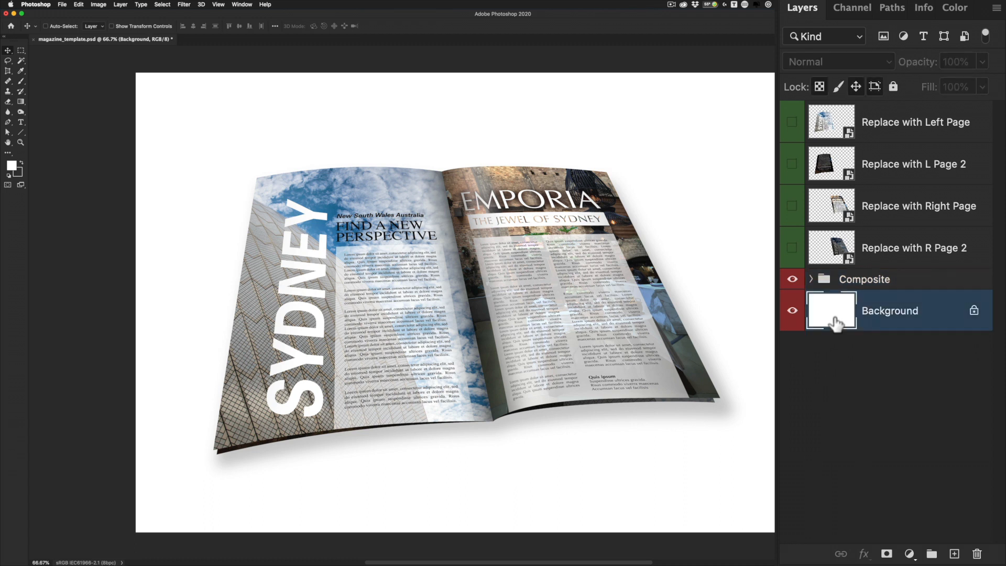